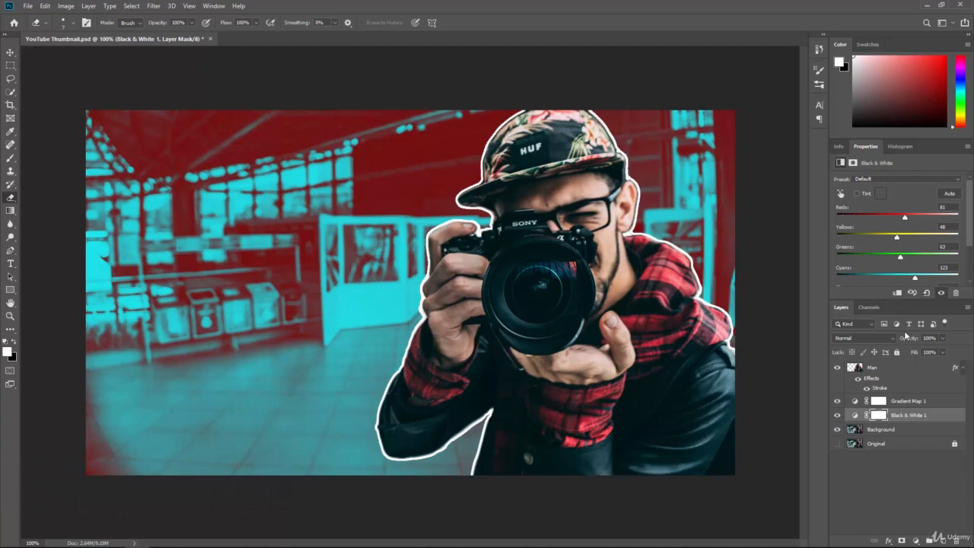
- Add a text layer reading "21 CAMERA TRICKS" above the Man layer, over the background beside the photographer
left_click(888, 368)
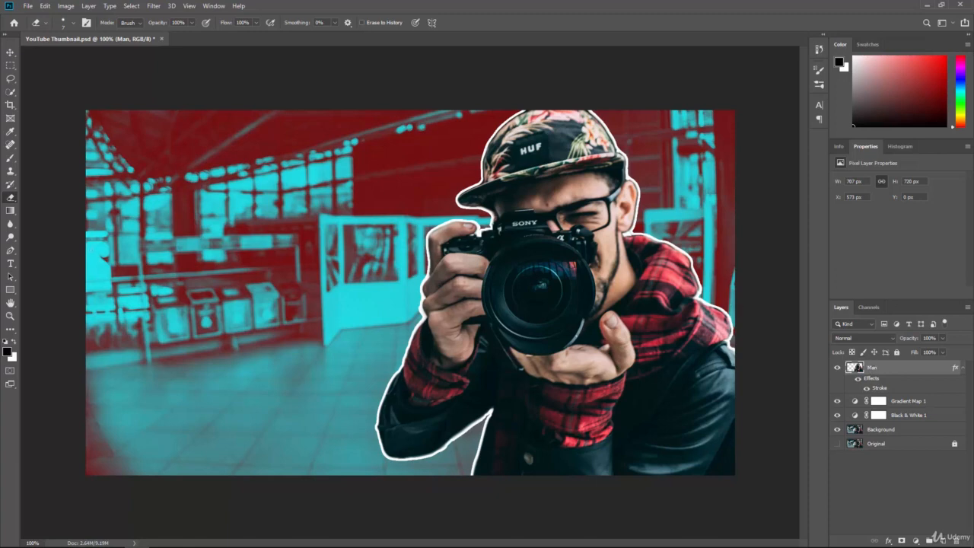
left_click(11, 263)
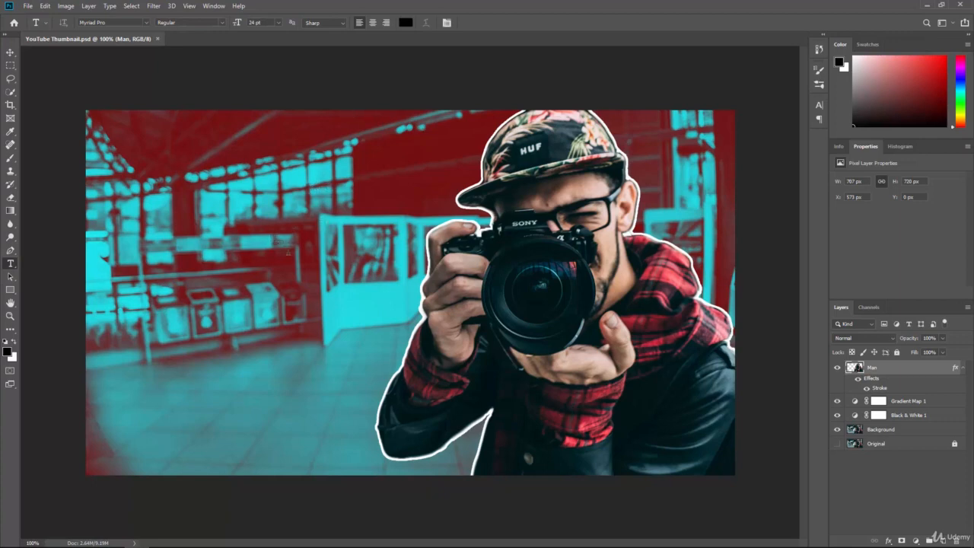
left_click(266, 263)
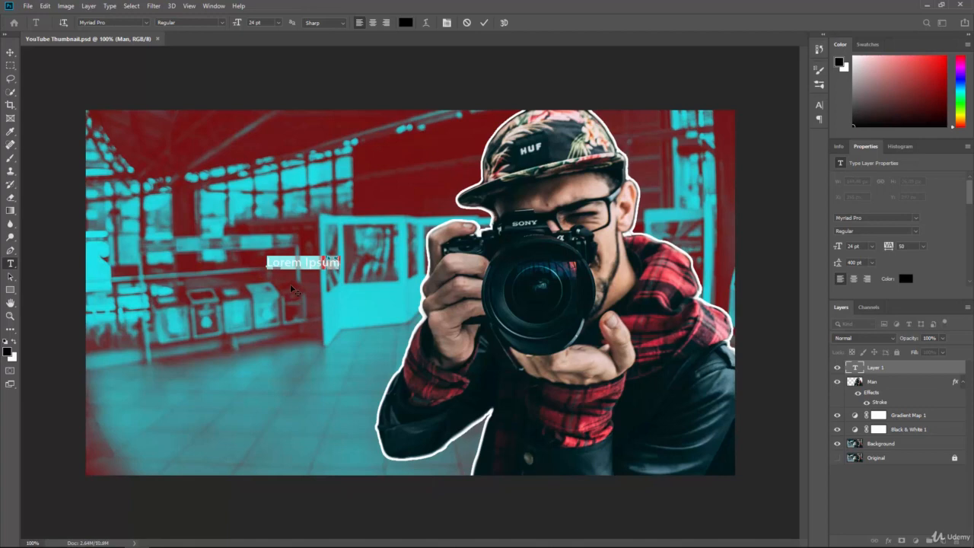
key("BackSpace")
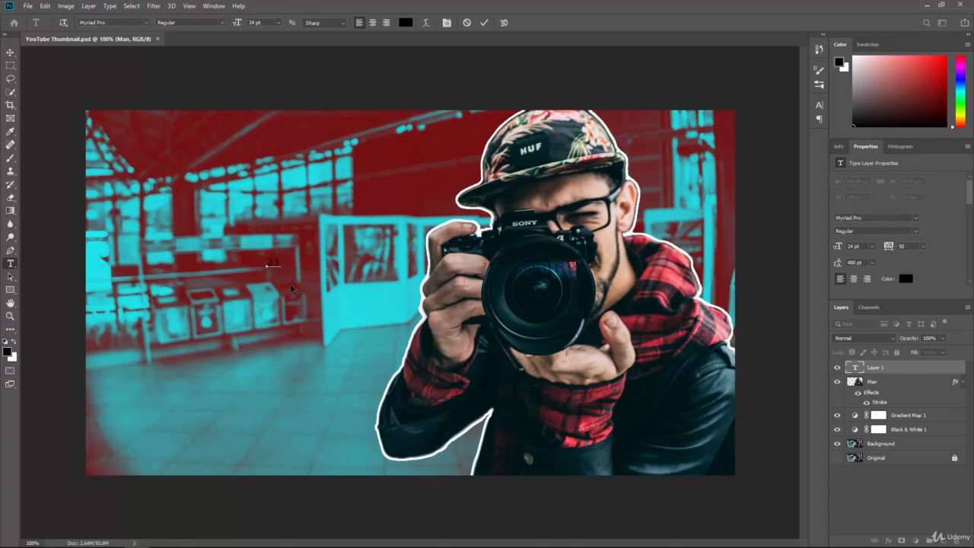
type("21 CAMERA TRICKS")
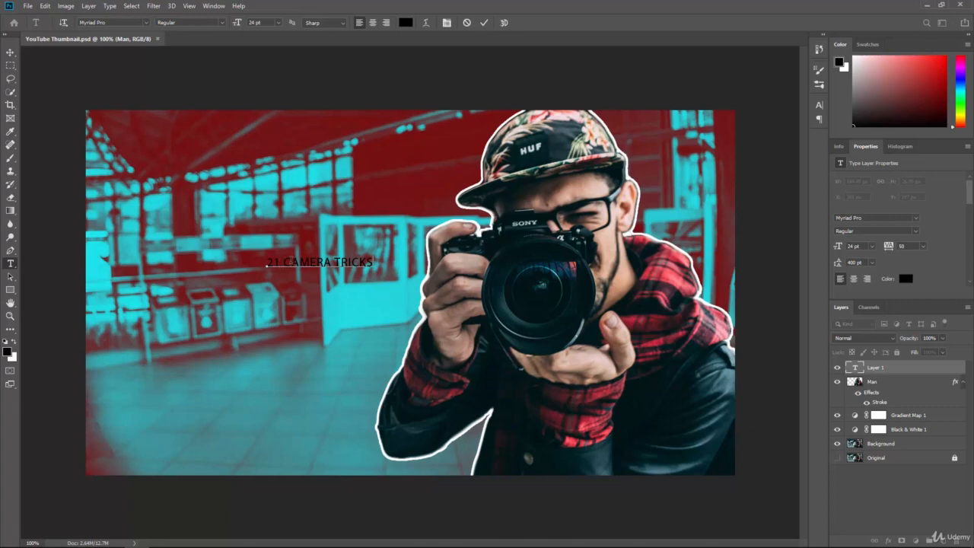
- Set the title text to 60 pt and move it clear of the camera, onto the background left of the man
triple_click(294, 264)
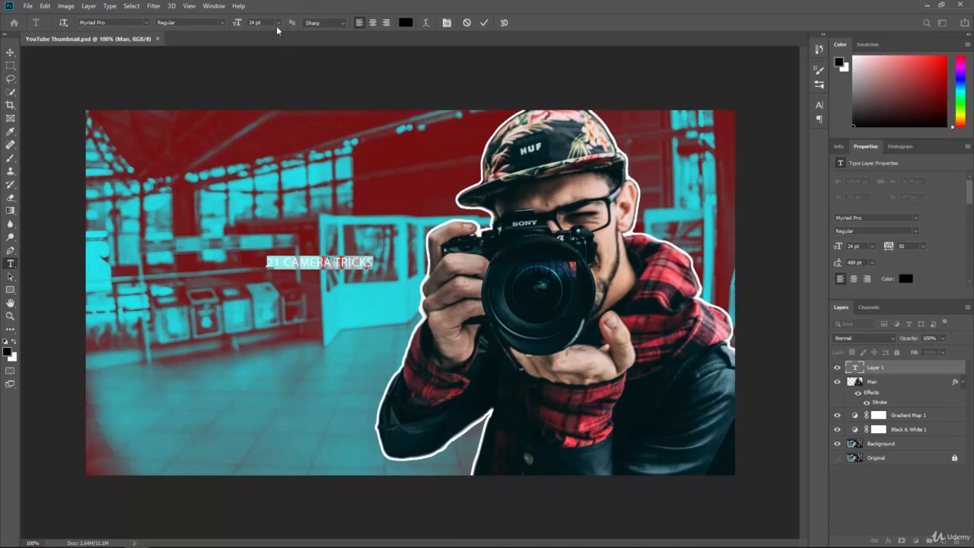
left_click(279, 23)
left_click(268, 143)
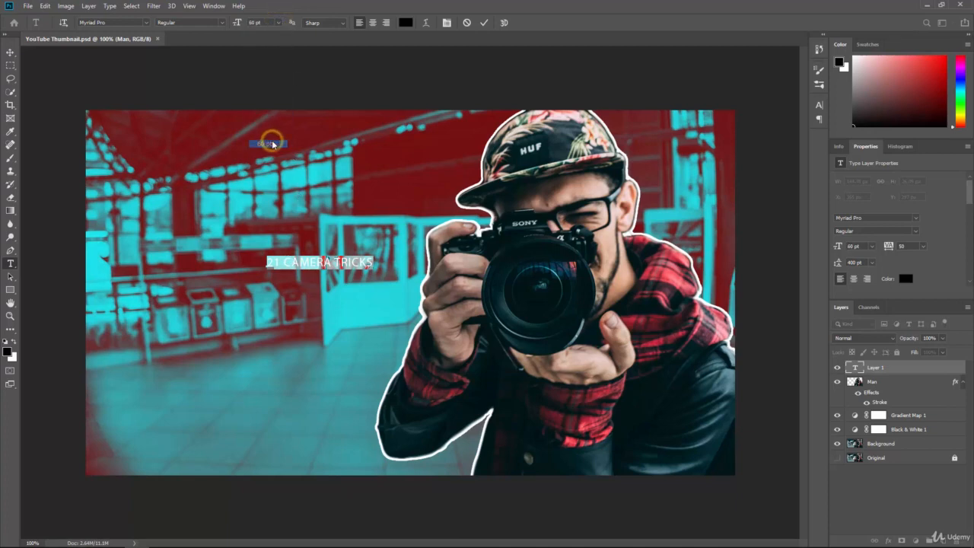
left_click(12, 52)
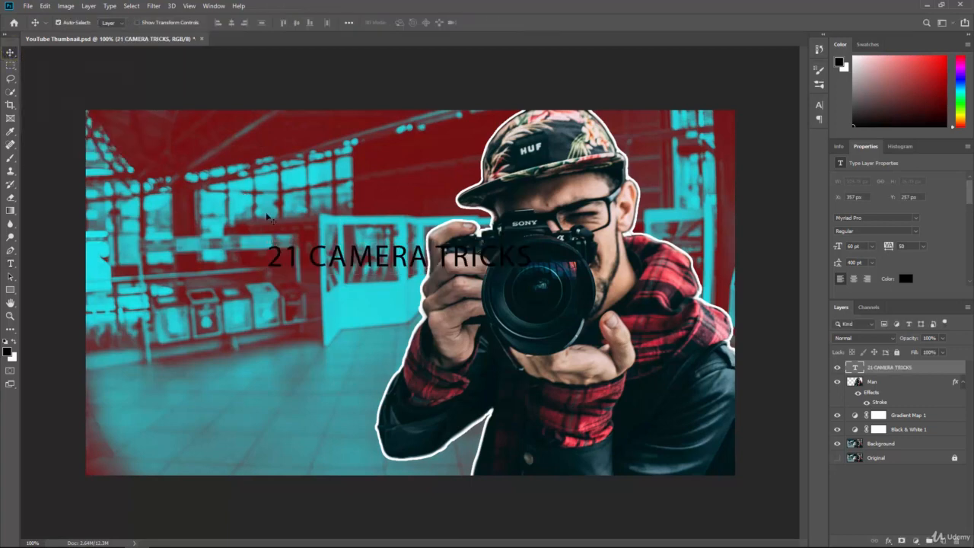
left_click_drag(310, 262, 190, 232)
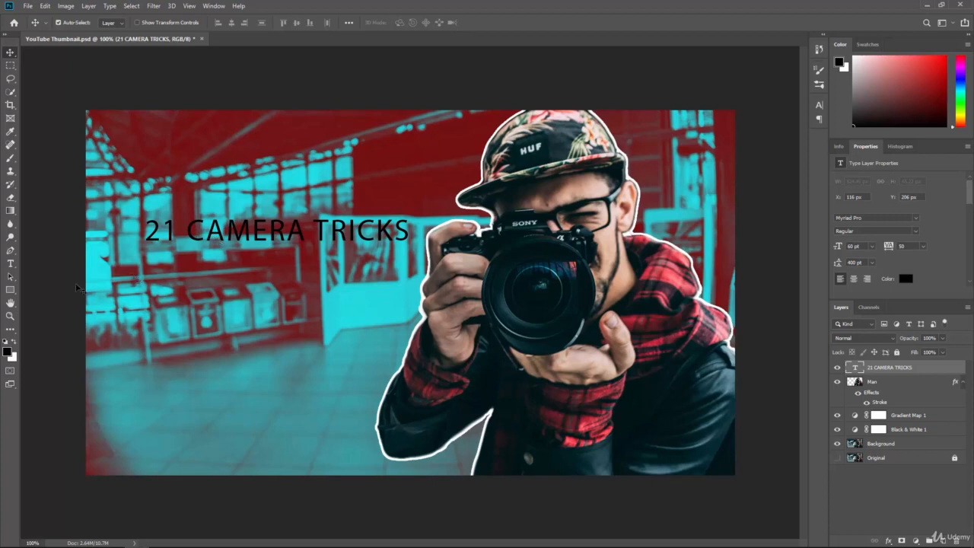
- Change the title text color to white (ffffff) and shift the title slightly up and left
left_click(10, 263)
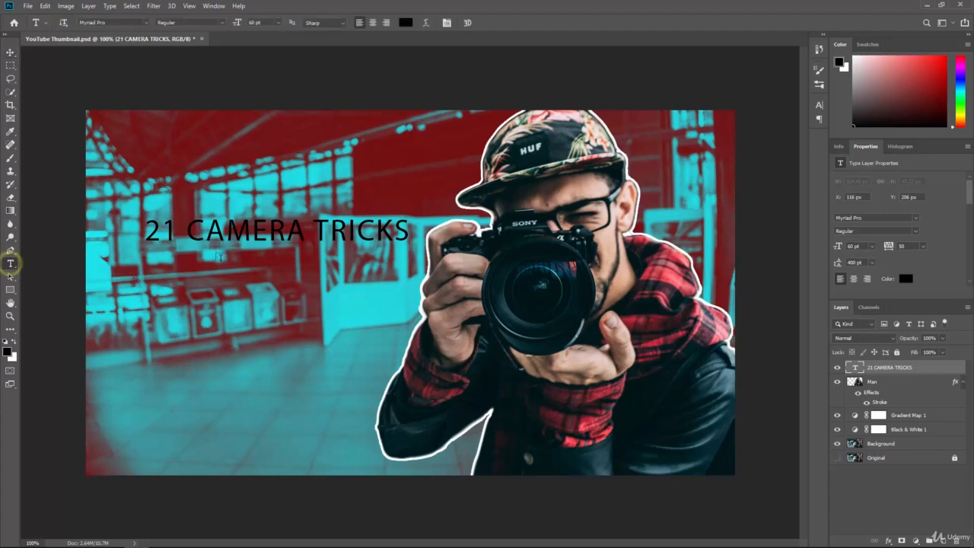
triple_click(228, 231)
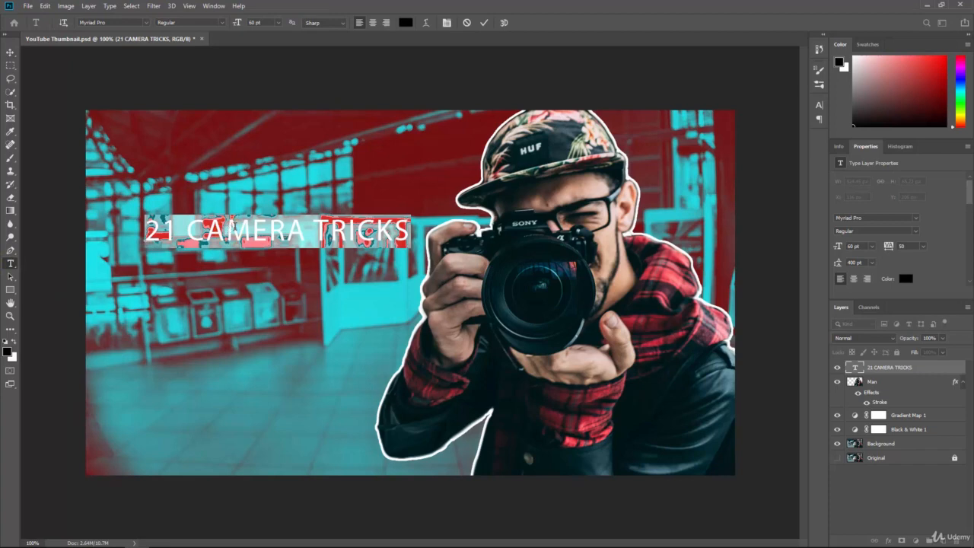
left_click(405, 23)
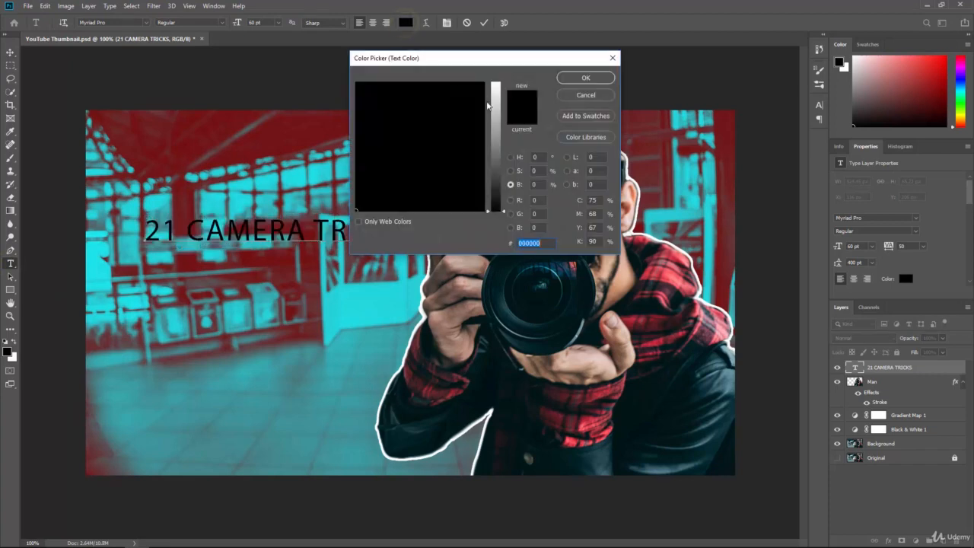
left_click_drag(500, 102, 500, 80)
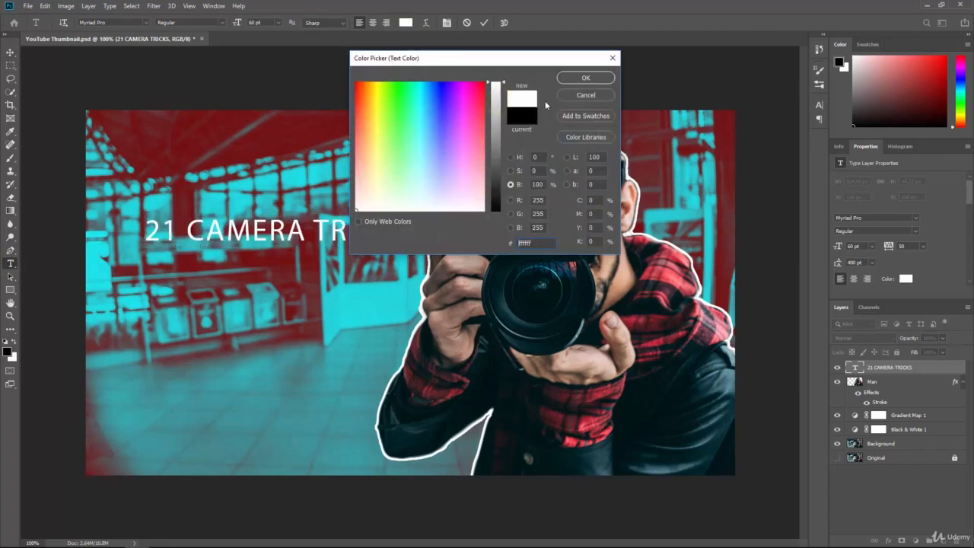
left_click(567, 79)
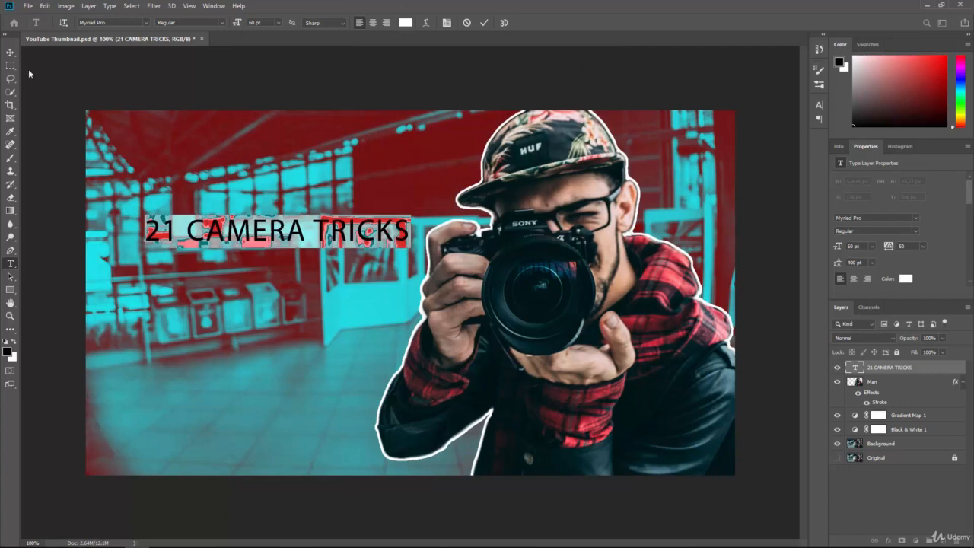
left_click(10, 52)
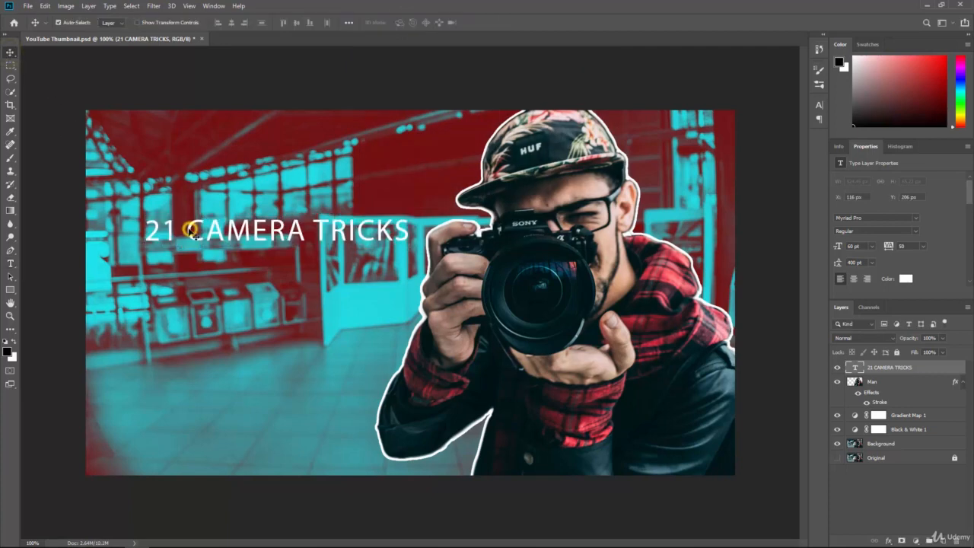
left_click_drag(190, 230, 180, 220)
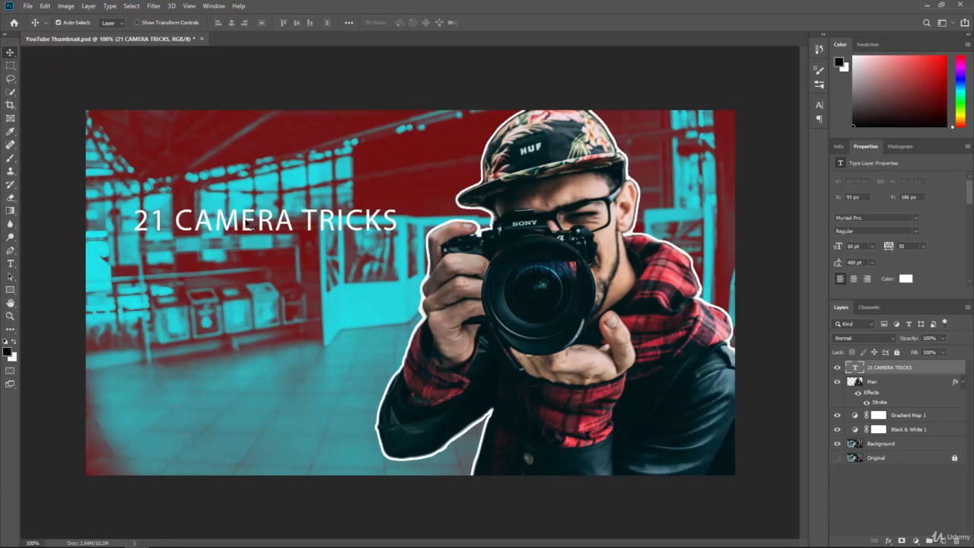
- Preview the installed fonts on the whole "21 CAMERA TRICKS" title without applying one
left_click(10, 264)
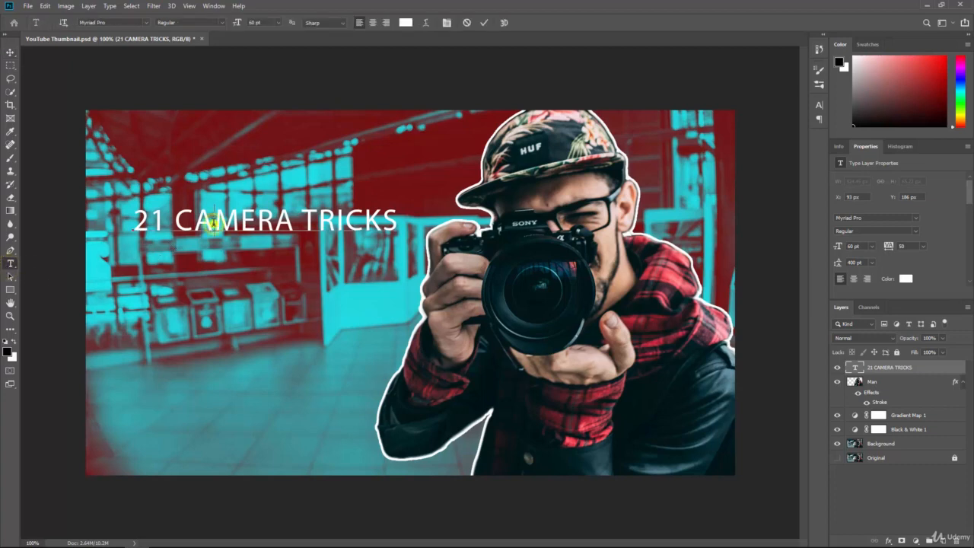
left_click(213, 223)
key("ctrl+a")
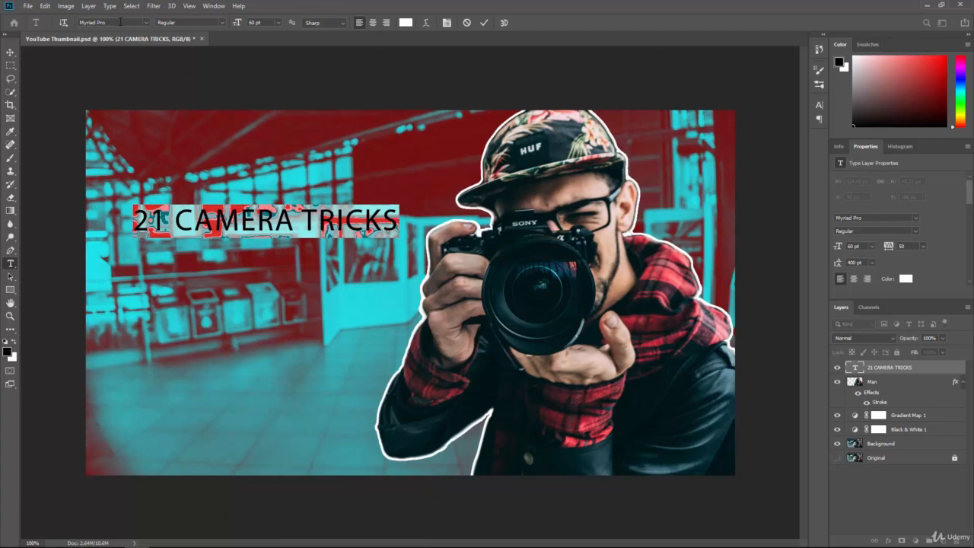
left_click(146, 23)
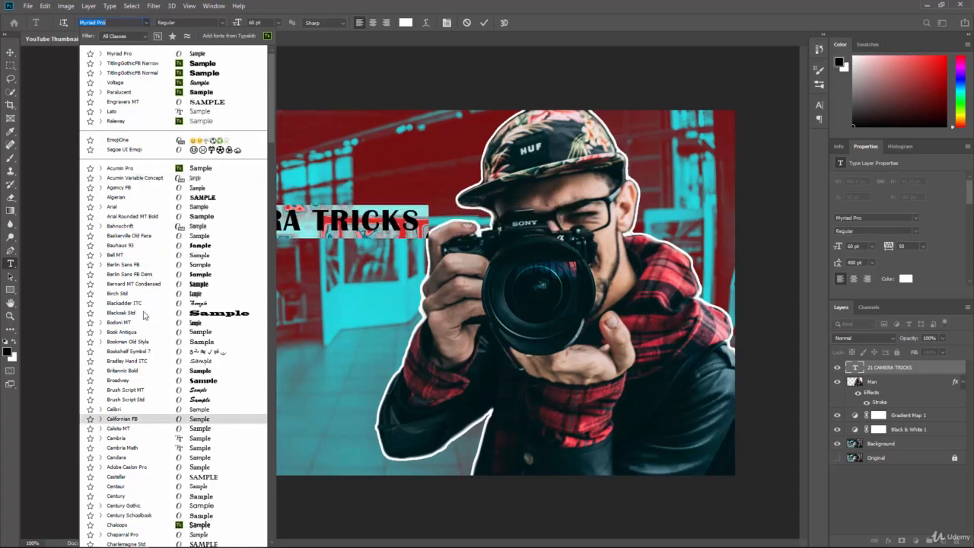
left_click(270, 6)
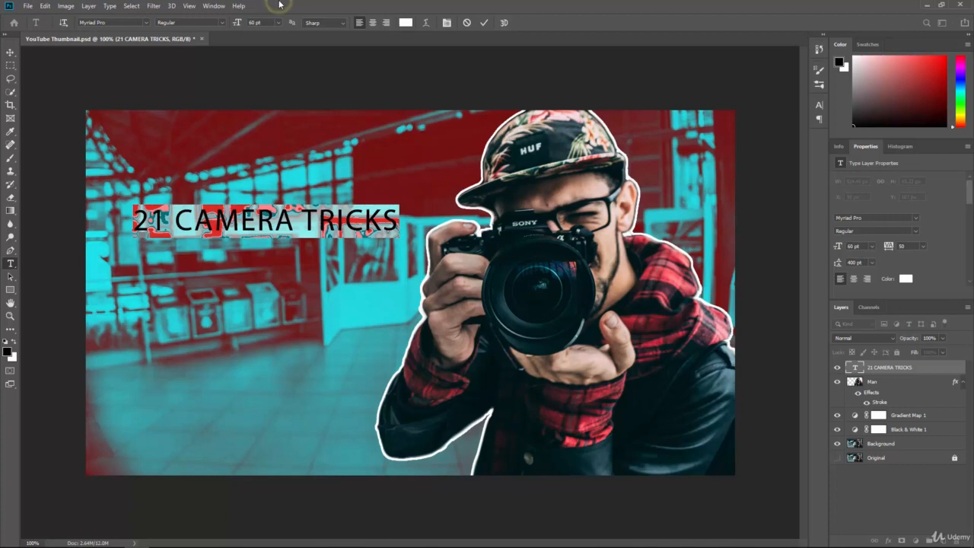
left_click(11, 52)
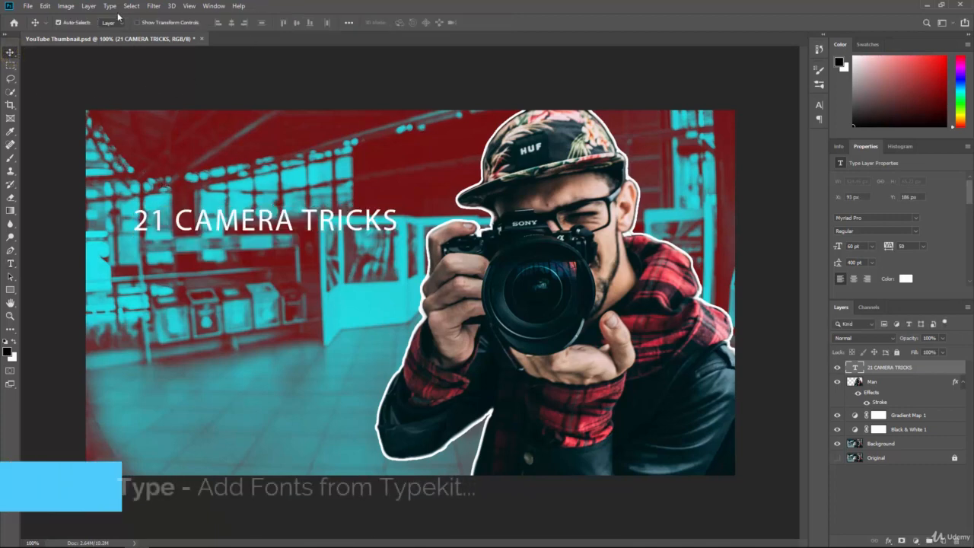
- Open Adobe Fonts in the browser with Add Fonts from Typekit and filter the families to the heaviest weight
left_click(111, 6)
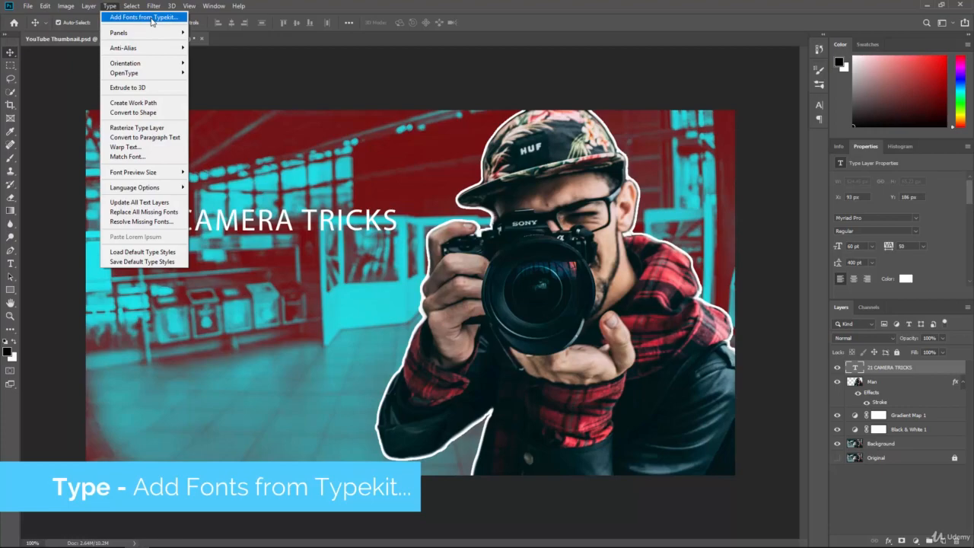
left_click(151, 19)
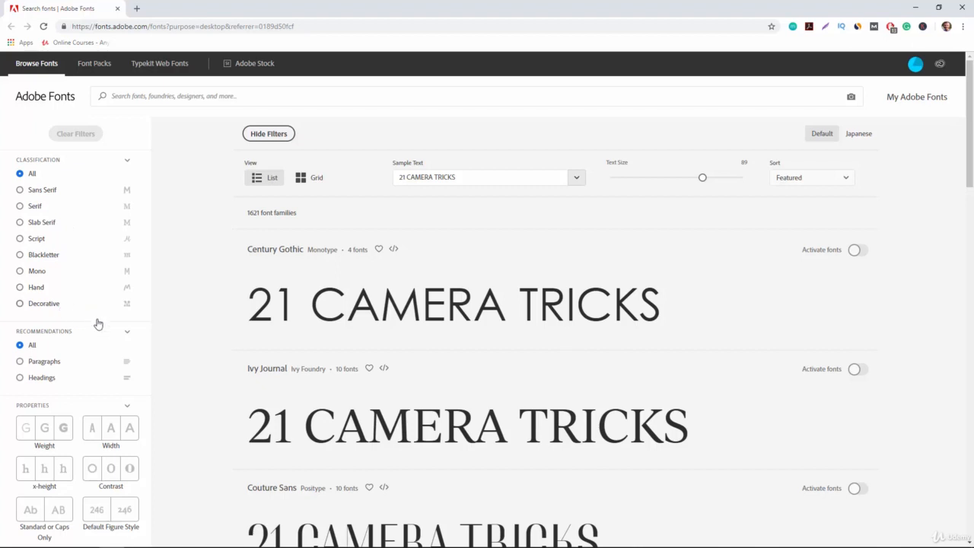
scroll(106, 330, "down", 2)
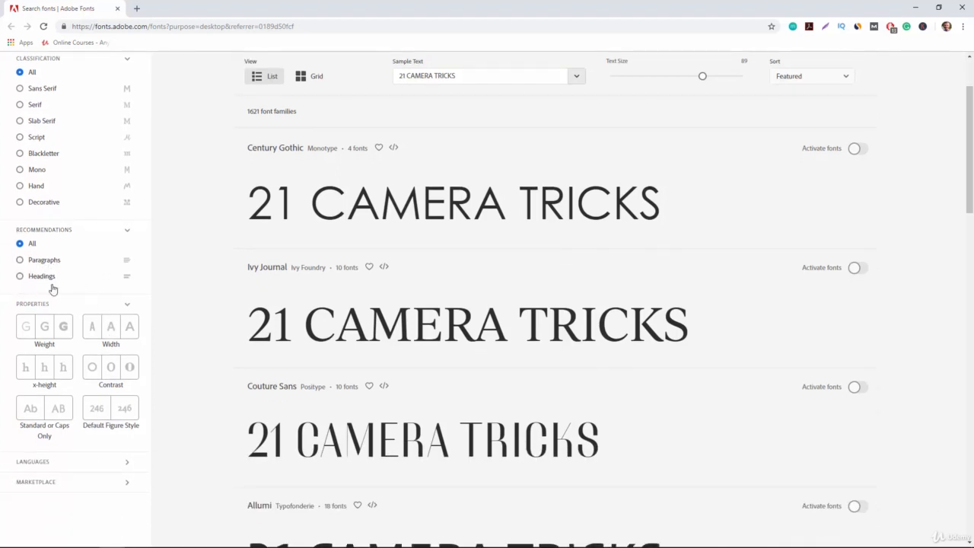
scroll(103, 262, "down", 1)
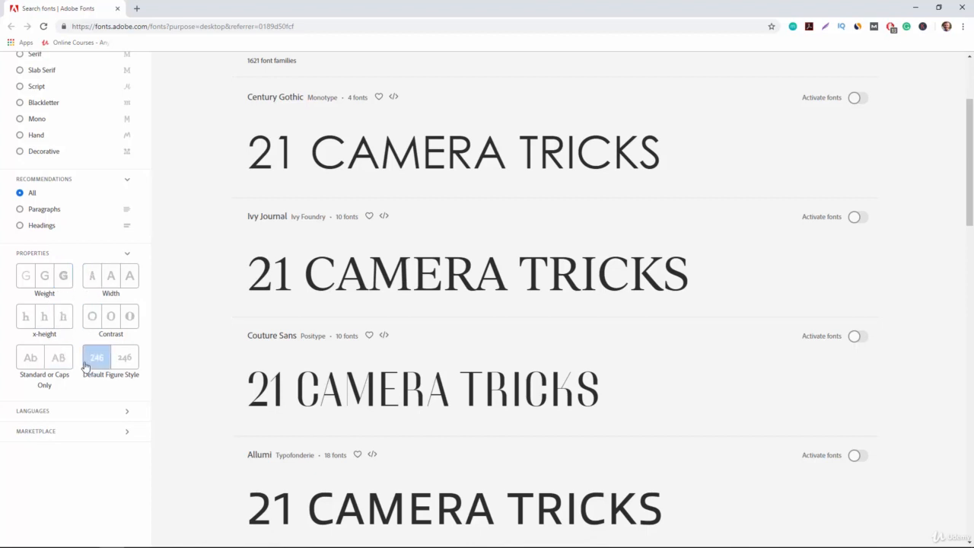
scroll(148, 310, "up", 2)
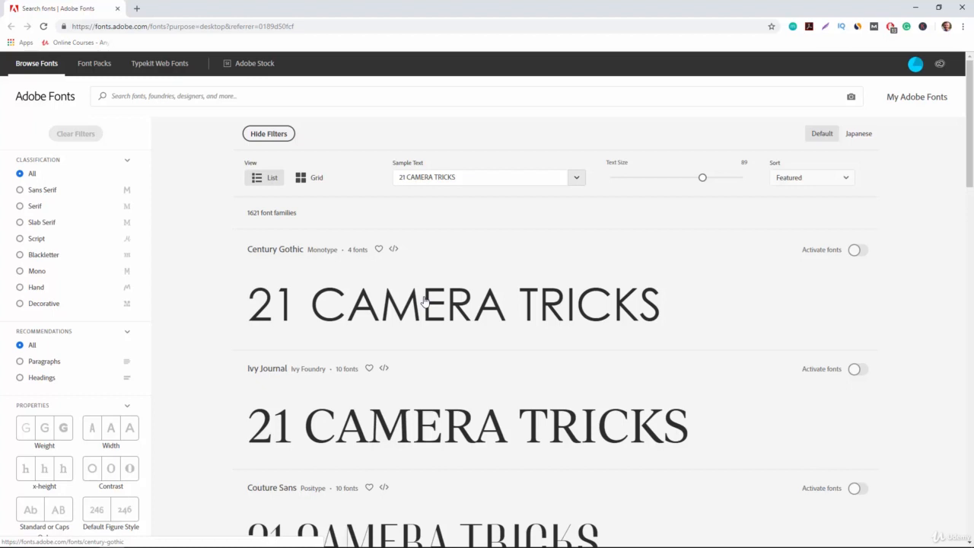
left_click(62, 430)
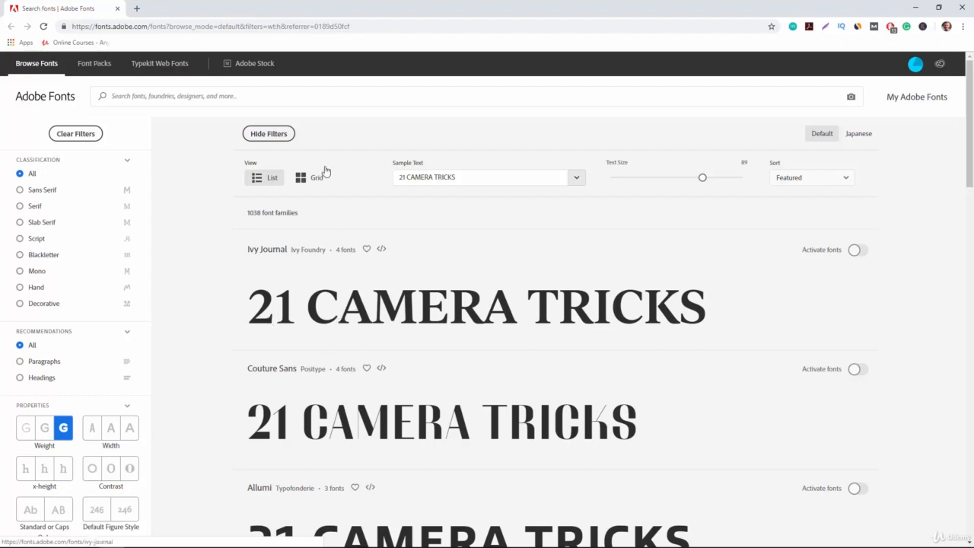
- Search Adobe Fonts for "century", open the Century Gothic family and look through its styles
left_click(236, 97)
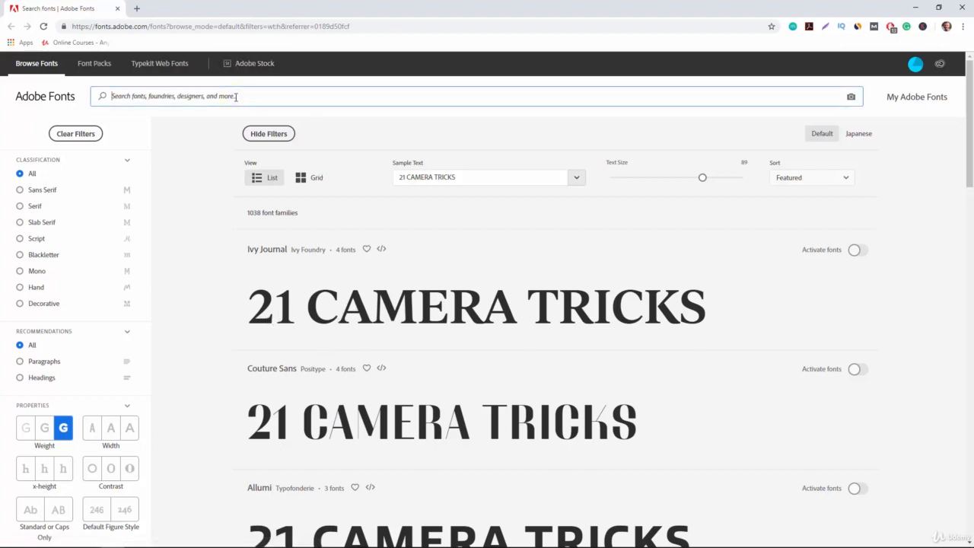
type("century")
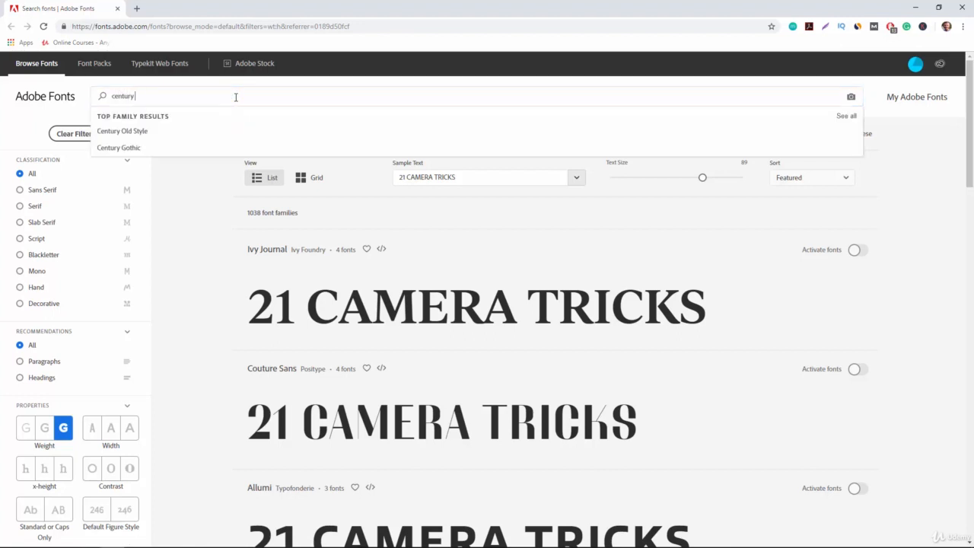
left_click(133, 147)
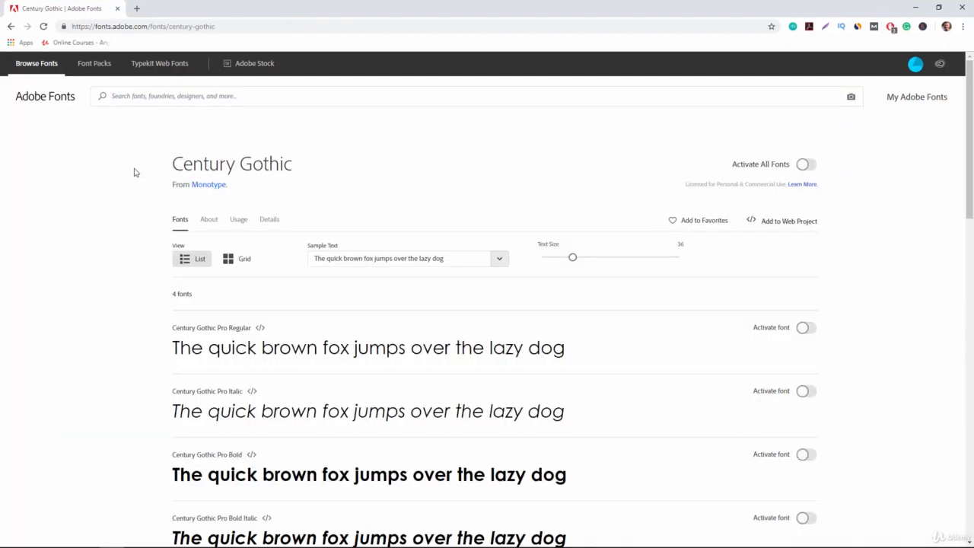
scroll(143, 262, "down", 2)
scroll(142, 266, "down", 2)
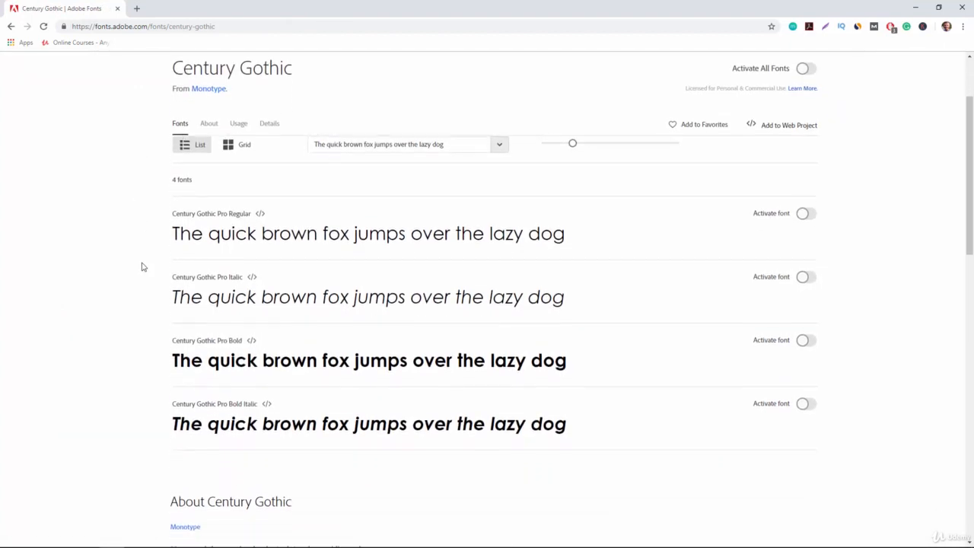
scroll(141, 267, "up", 2)
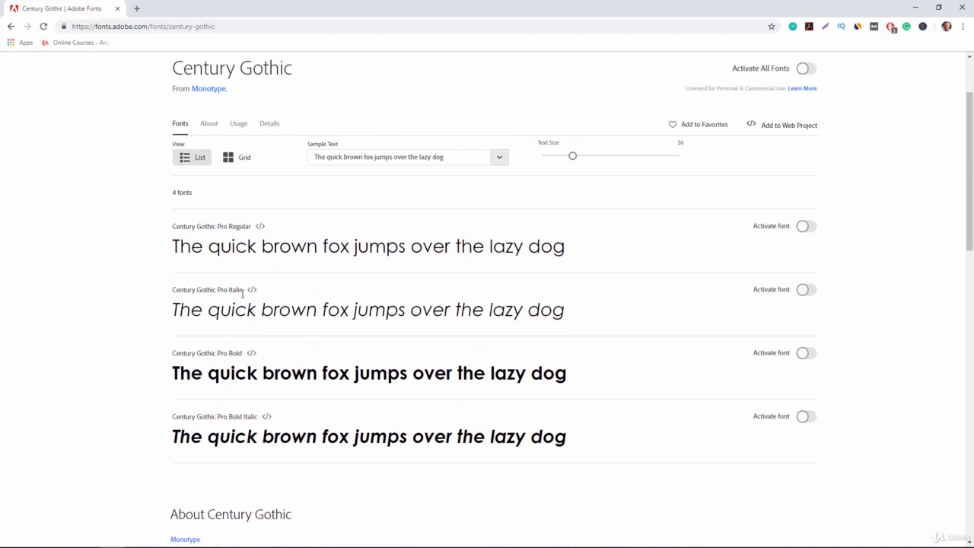
scroll(242, 293, "up", 2)
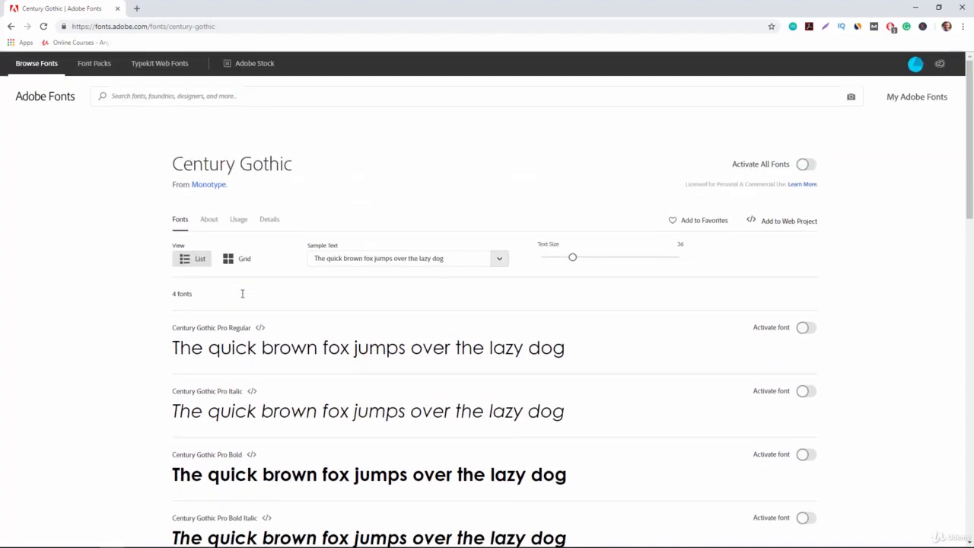
- Return to the filtered font list and restrict it to the Sans Serif classification
left_click(12, 27)
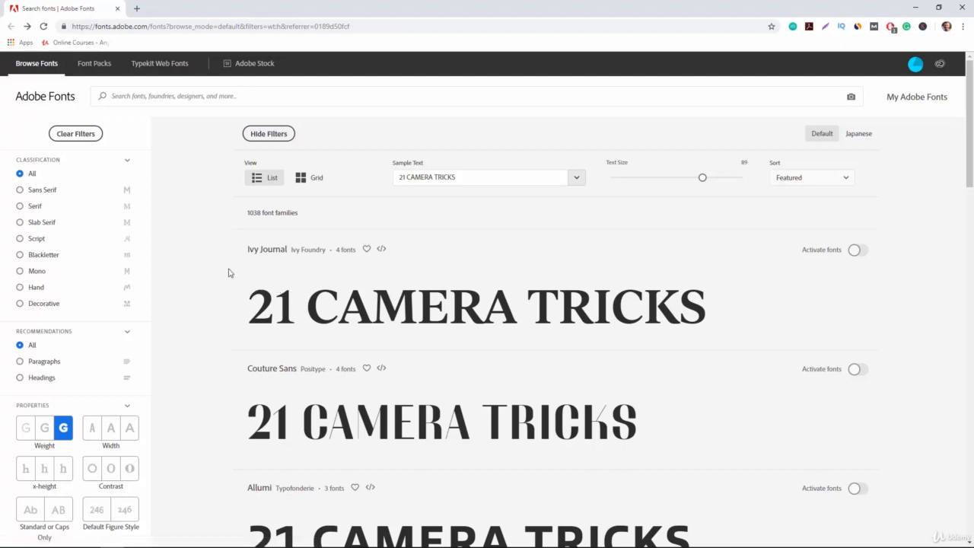
left_click(20, 193)
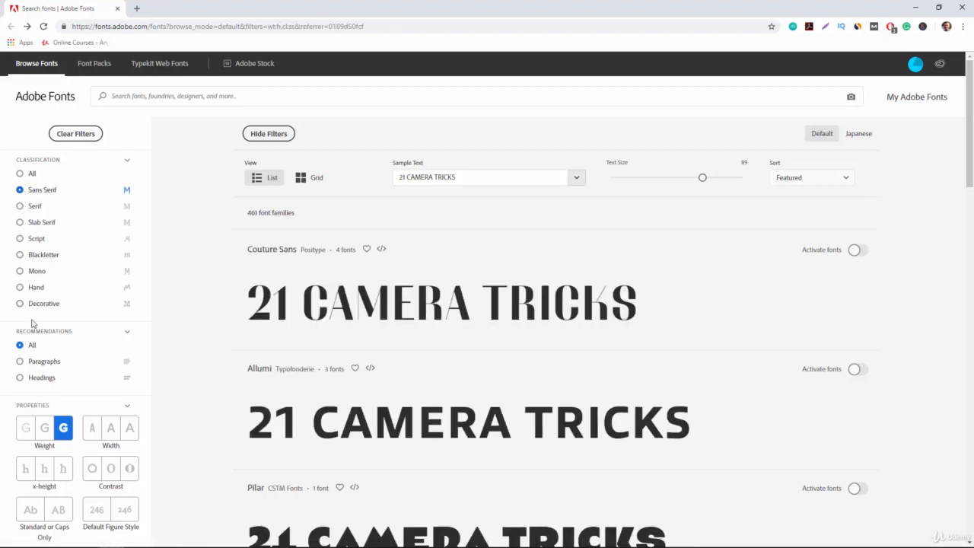
- Restrict the font families to those recommended for headings and look through the "21 CAMERA TRICKS" samples
left_click(21, 381)
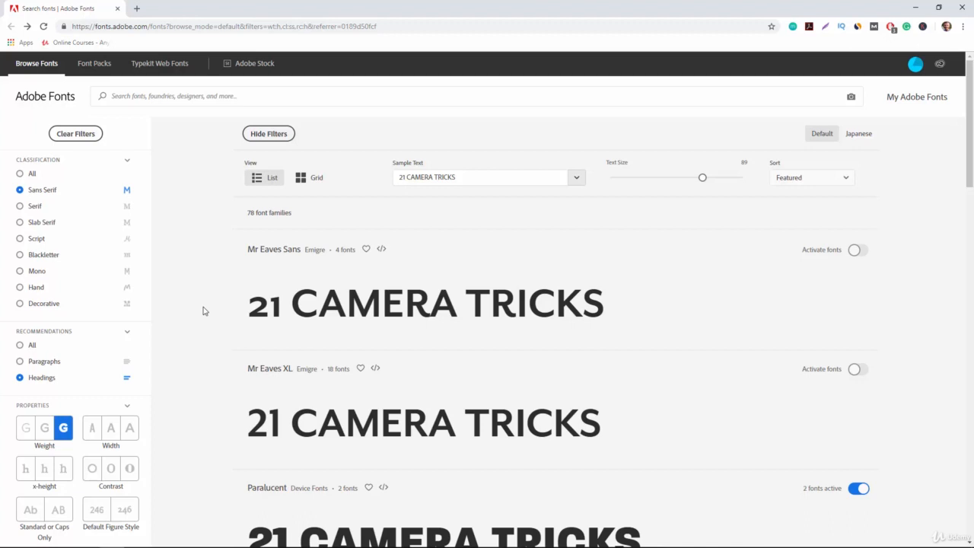
scroll(203, 310, "down", 1)
scroll(203, 311, "down", 2)
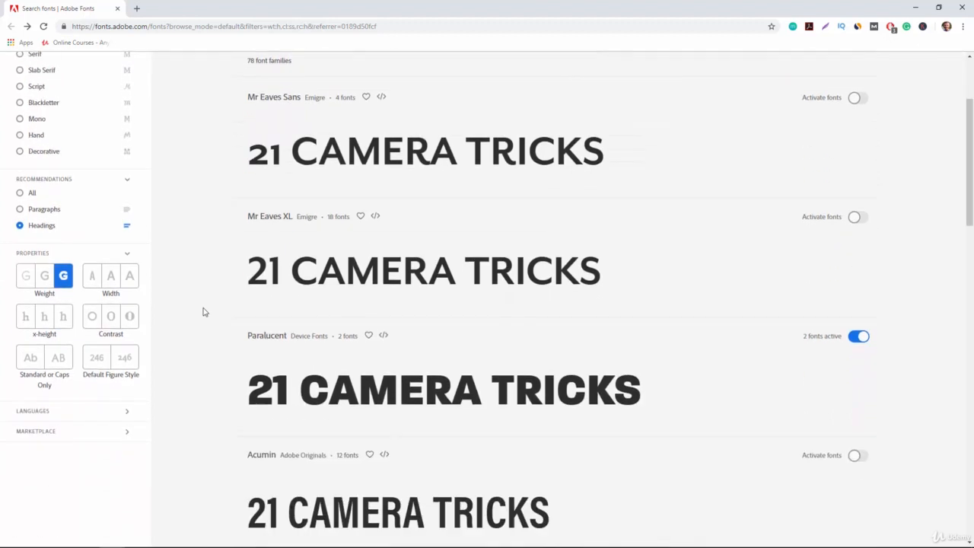
scroll(203, 312, "down", 1)
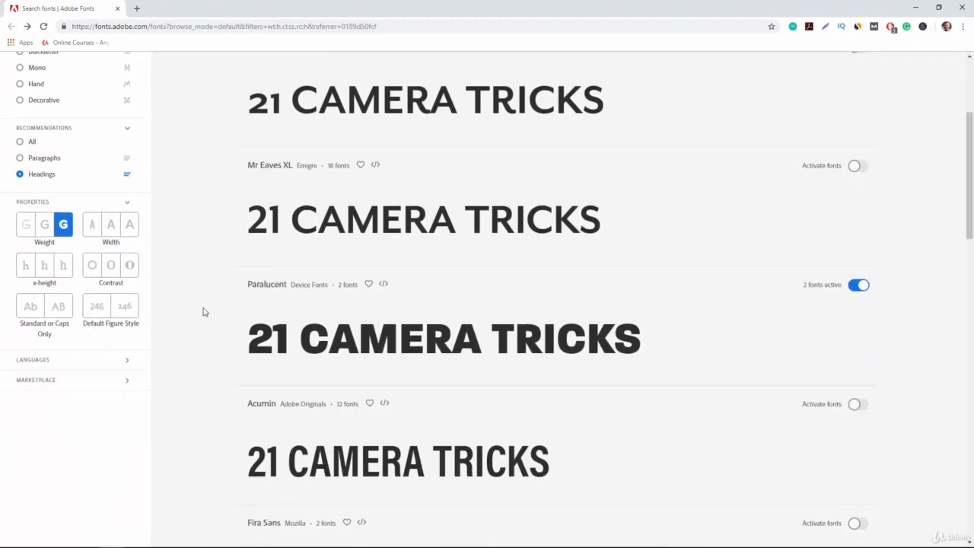
scroll(203, 312, "down", 1)
scroll(203, 311, "down", 4)
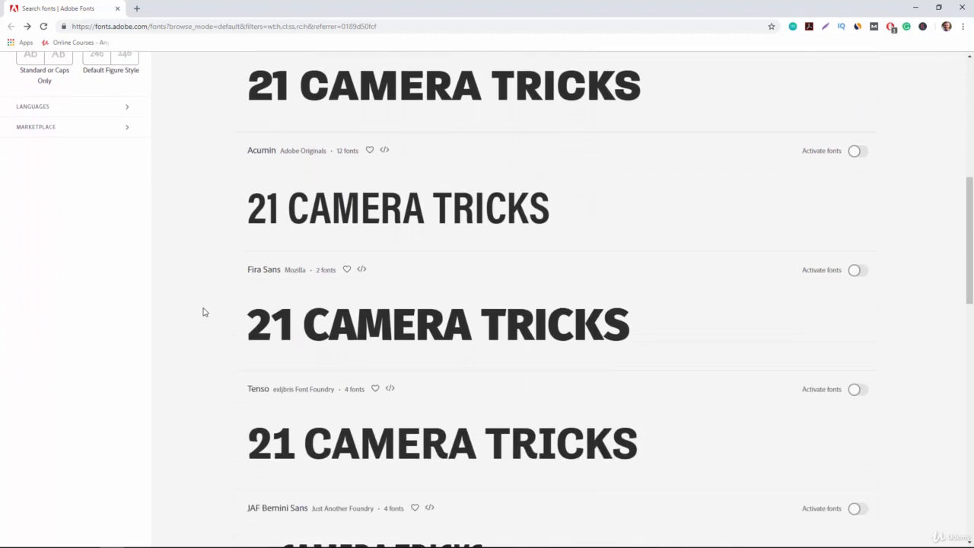
scroll(203, 311, "down", 1)
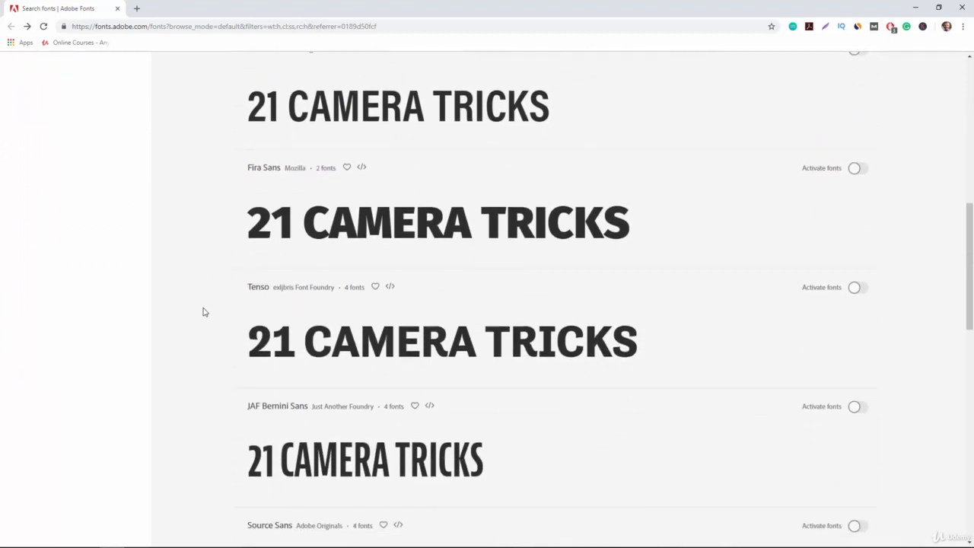
scroll(203, 311, "down", 1)
scroll(203, 311, "down", 3)
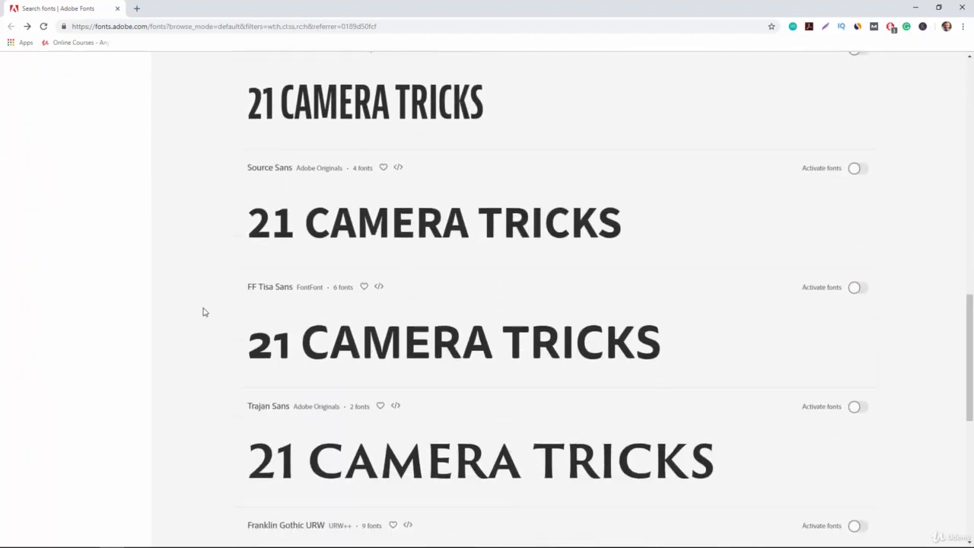
scroll(203, 311, "down", 2)
- Activate all fonts of the Mr Eaves XL family and dismiss the activation notice
scroll(203, 312, "up", 6)
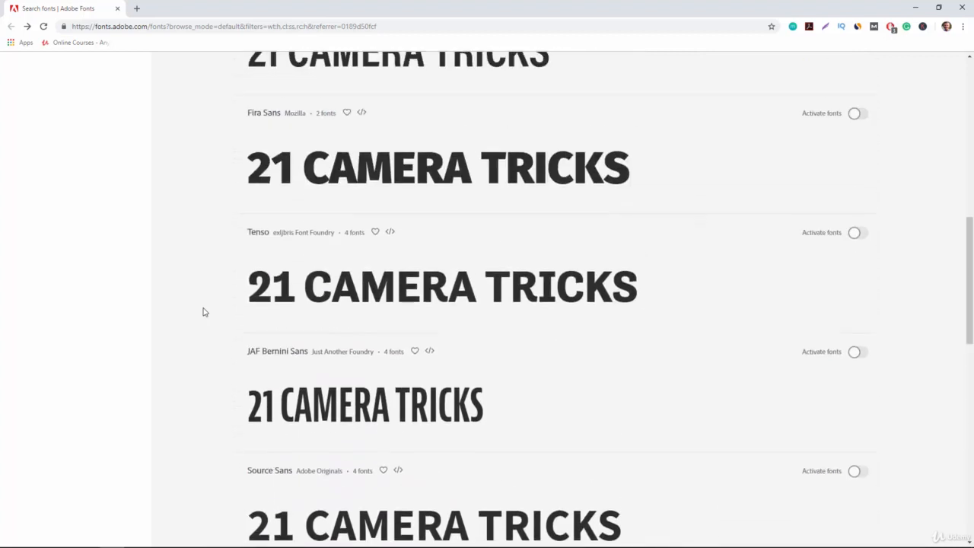
scroll(203, 311, "up", 4)
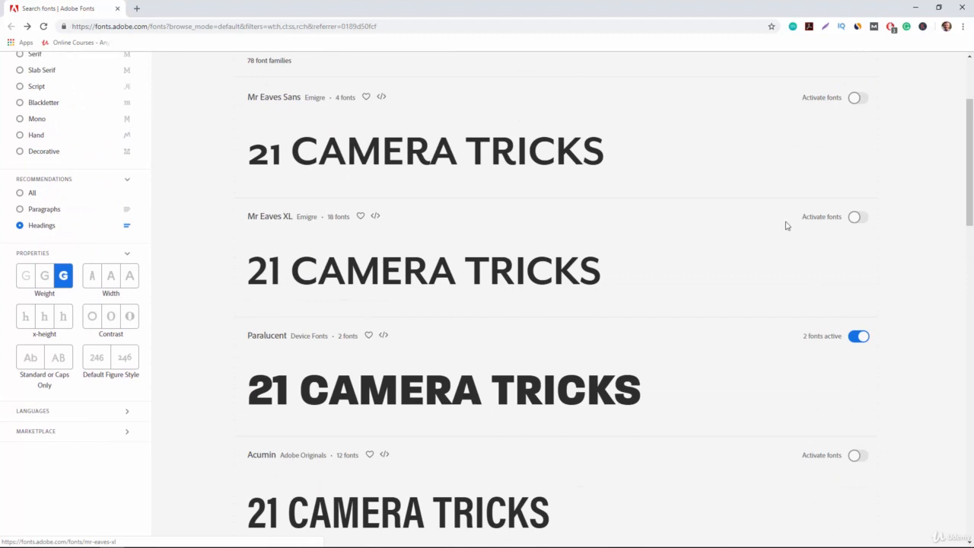
left_click(856, 218)
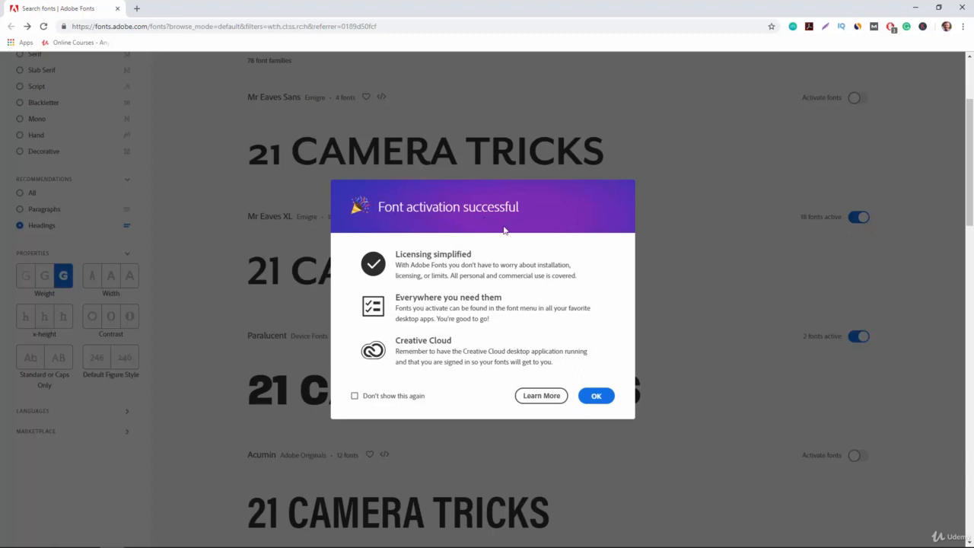
left_click(595, 397)
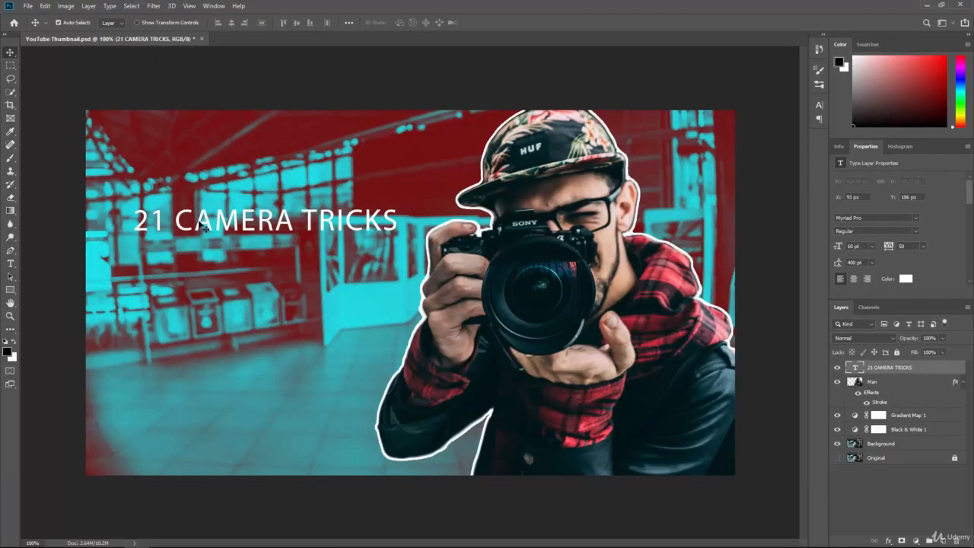
left_click(10, 264)
double_click(192, 226)
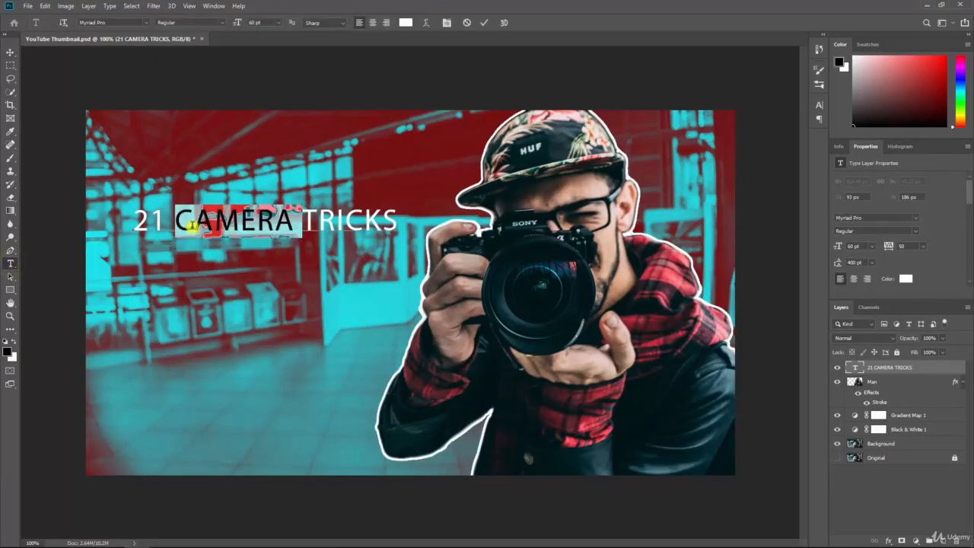
key("ctrl+a")
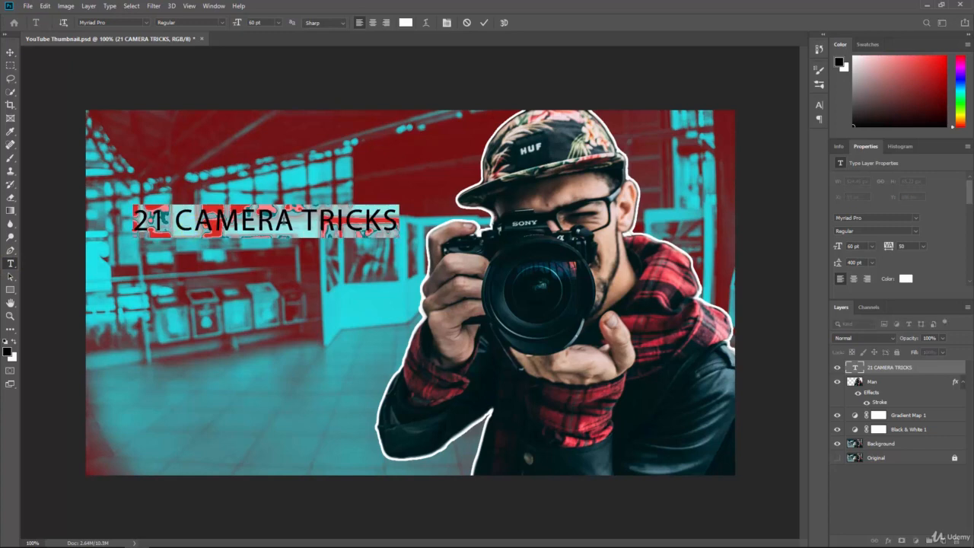
left_click(116, 22)
type("m")
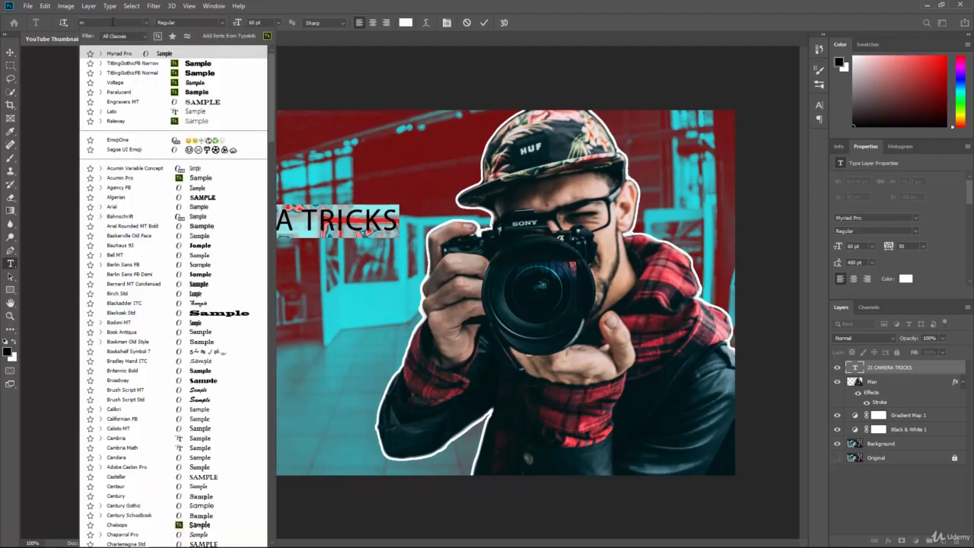
type("r eaves")
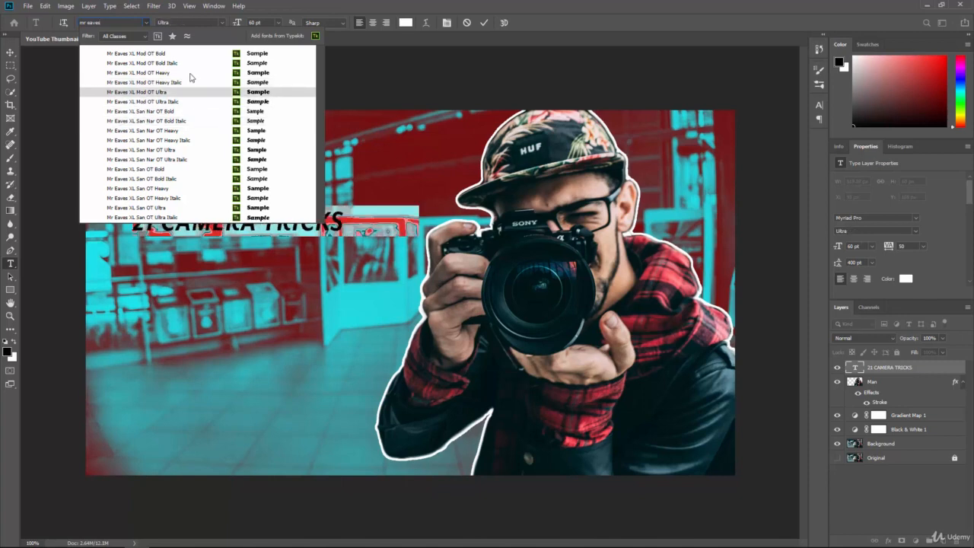
key("Escape")
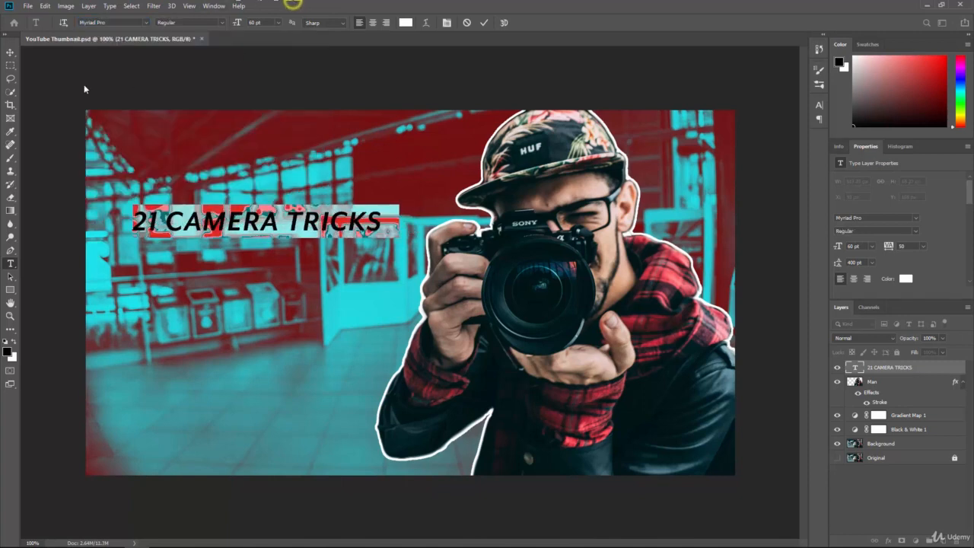
- Move the title down to about X 30 px, Y 467 px and set its whole text to Mr Eaves XL Mod OT Heavy
left_click(11, 52)
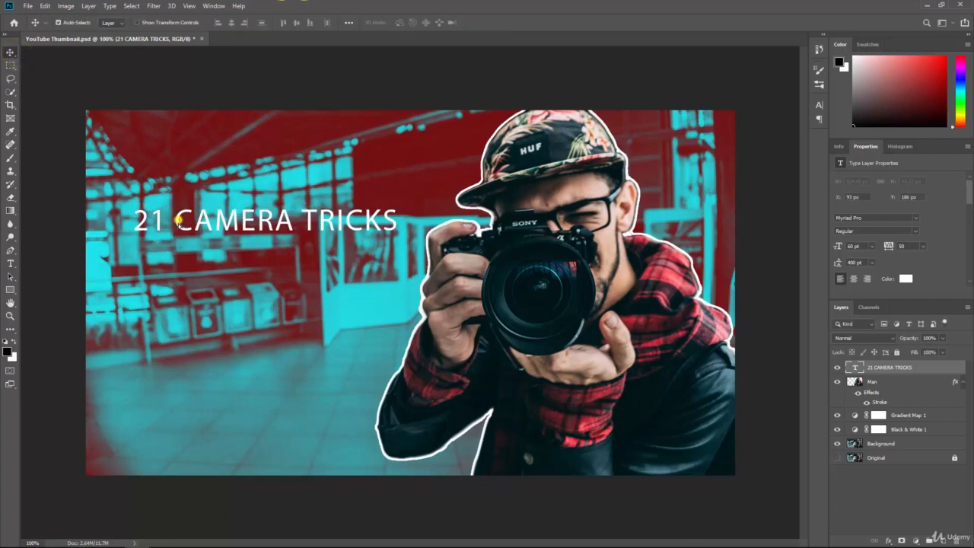
left_click_drag(178, 220, 145, 363)
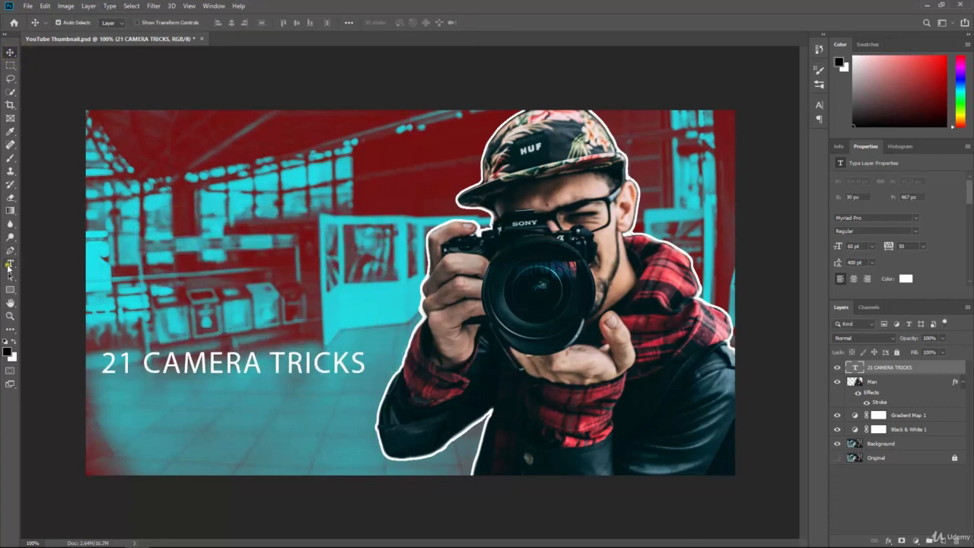
left_click(11, 263)
left_click(180, 368)
triple_click(180, 368)
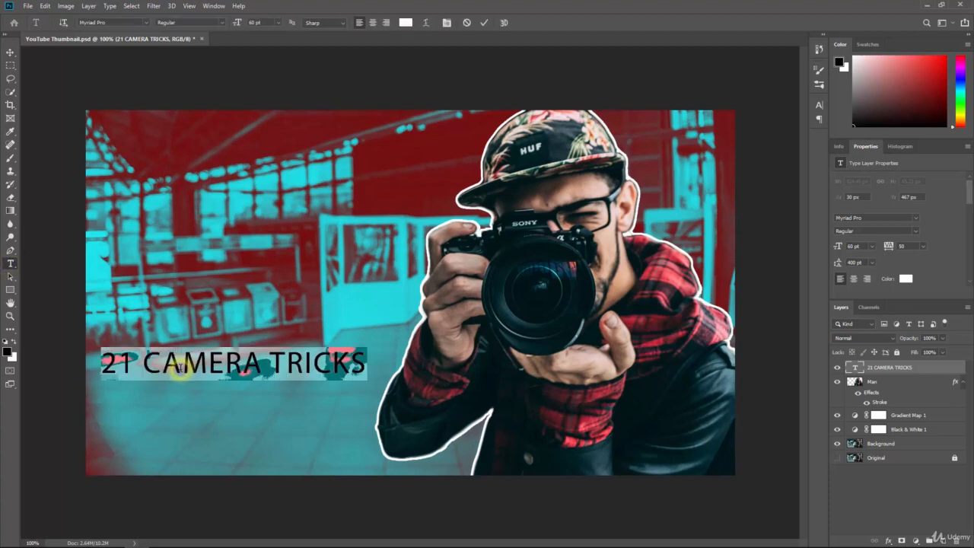
left_click(119, 22)
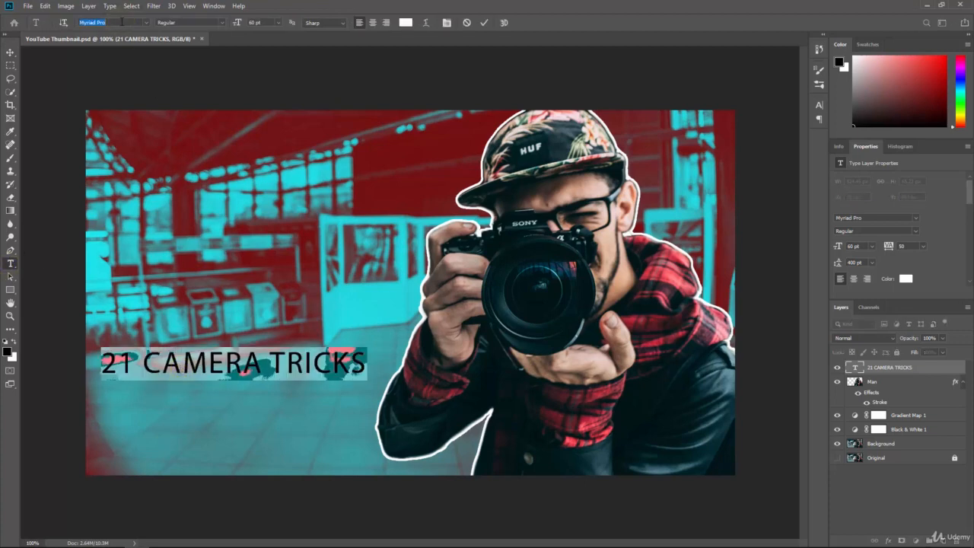
type("mr eaves")
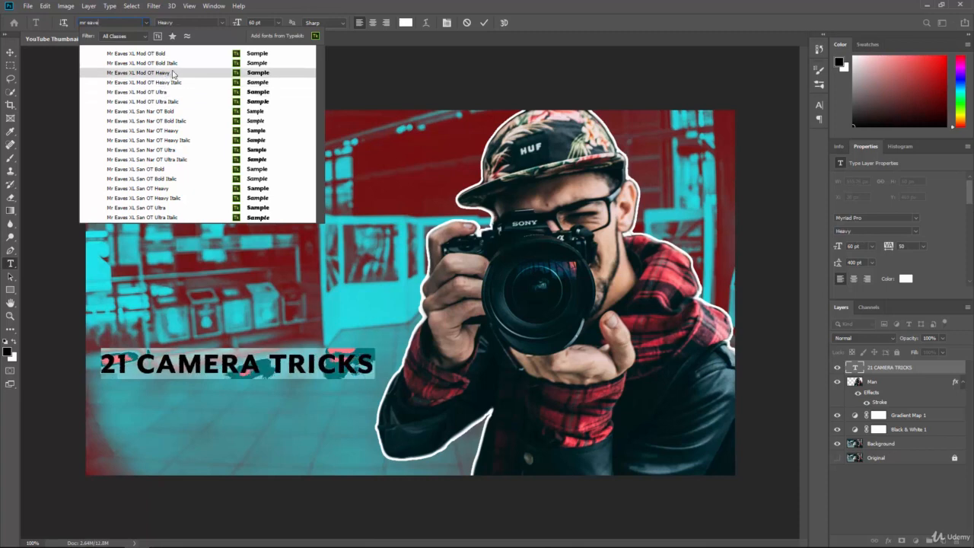
left_click(177, 74)
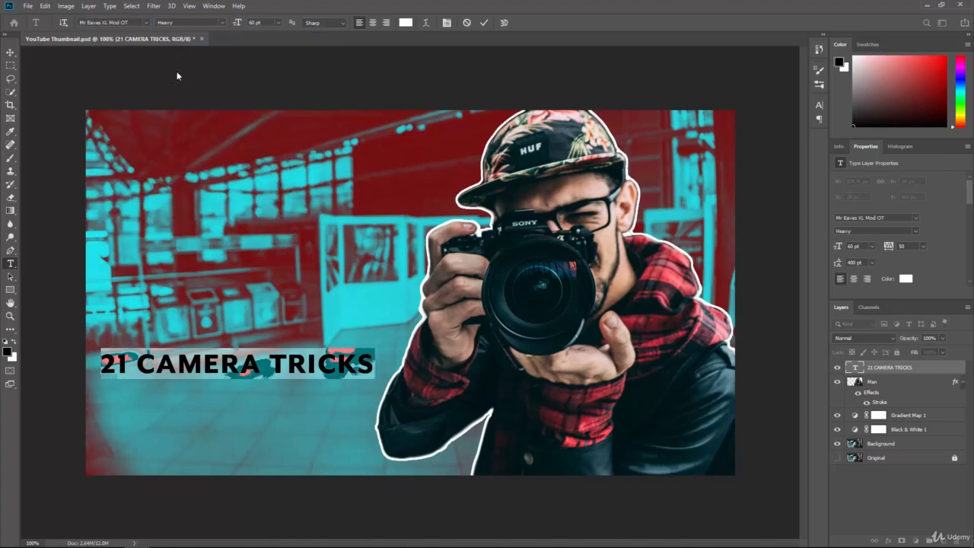
- Move the "21 CAMERA TRICKS" title back up beside the camera, to about X 56 px, Y 246 px
left_click(10, 51)
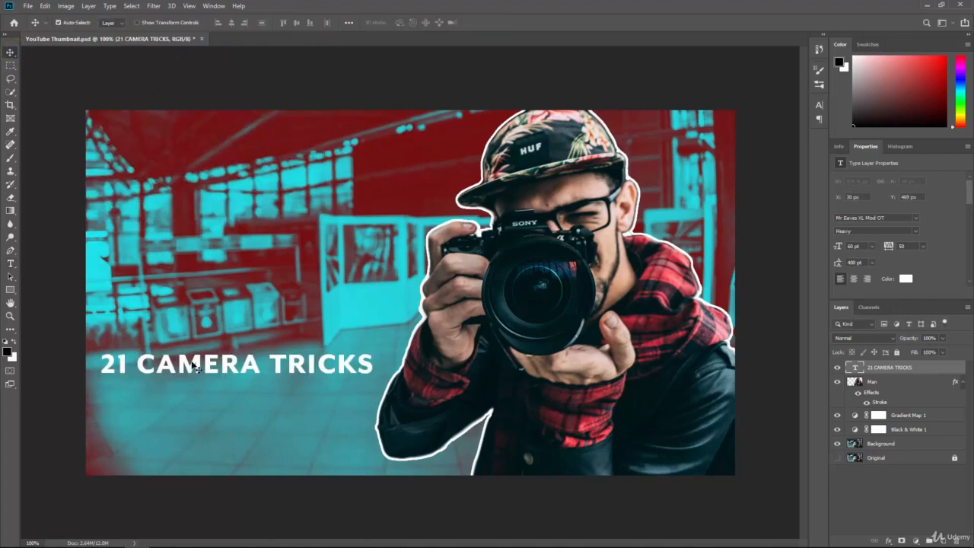
left_click_drag(189, 368, 203, 264)
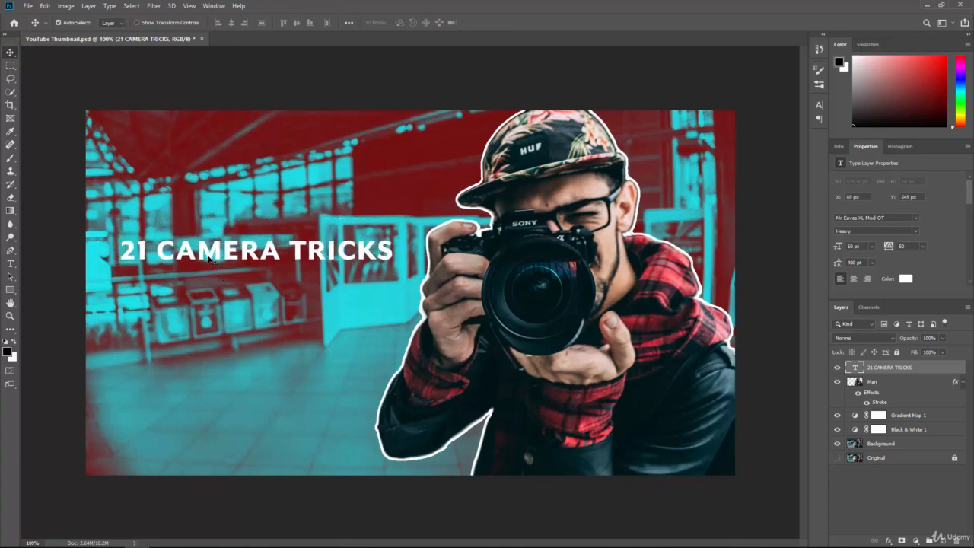
key("Left")
key("Left")
key("Left")
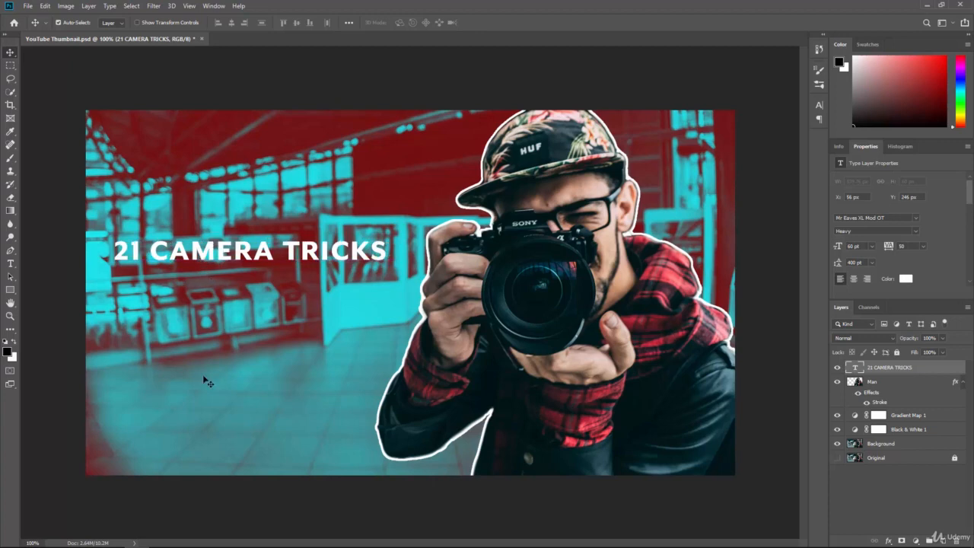
- Add a separate text layer reading "for perfect photos" just below the title
left_click(7, 263)
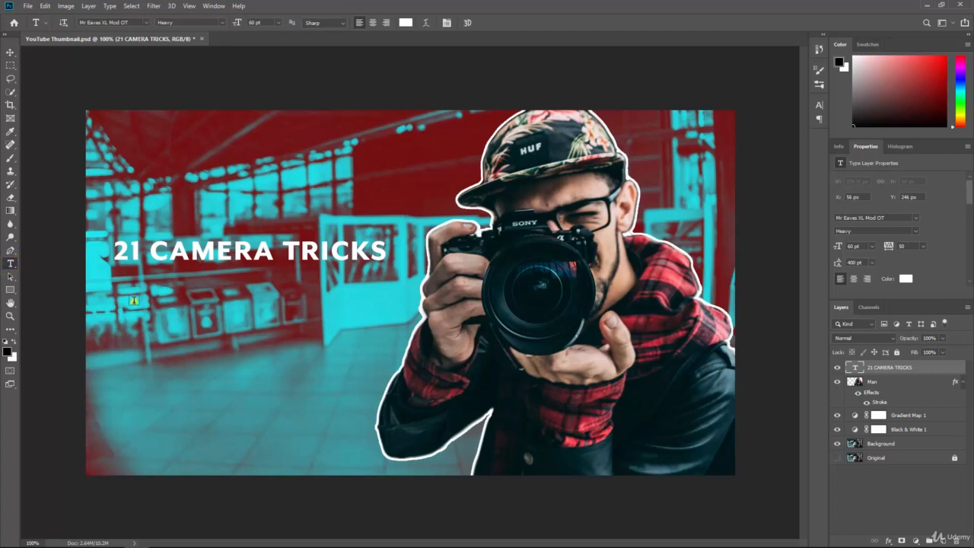
left_click(133, 300)
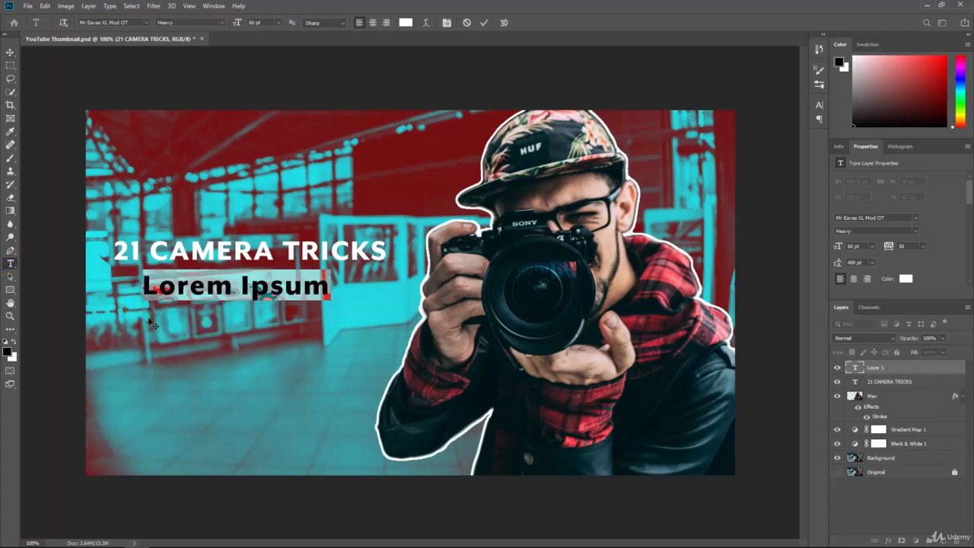
type("for")
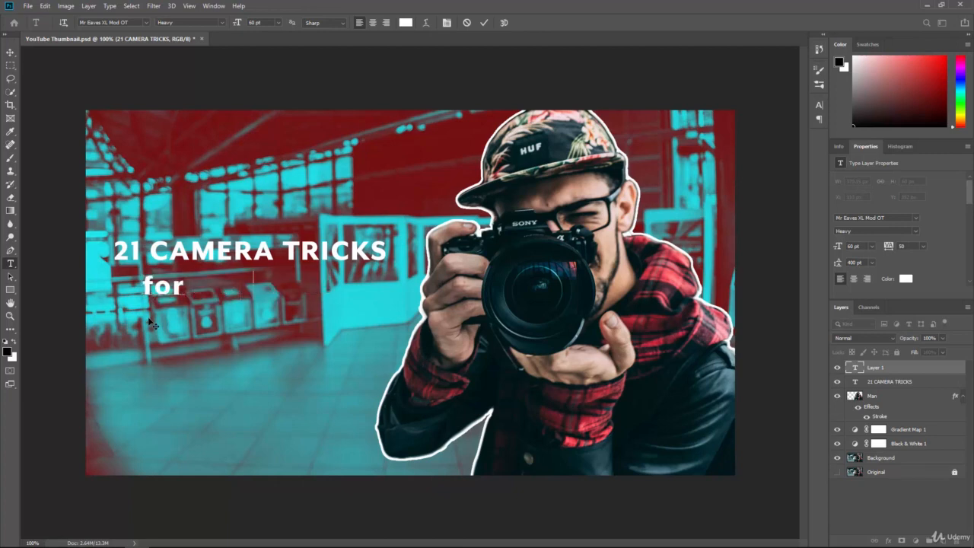
type(" perfect photos")
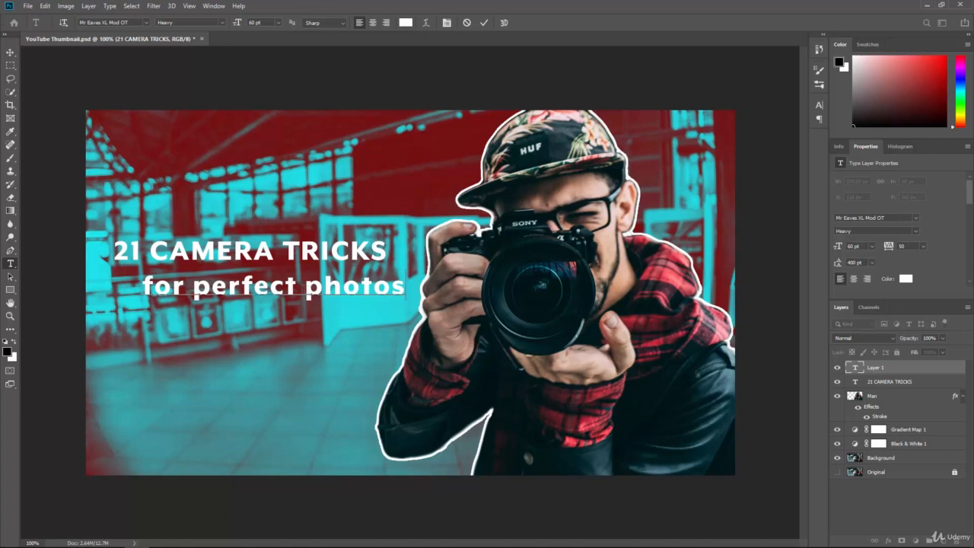
- Set the whole "for perfect photos" line in the Voltage Regular font
triple_click(303, 289)
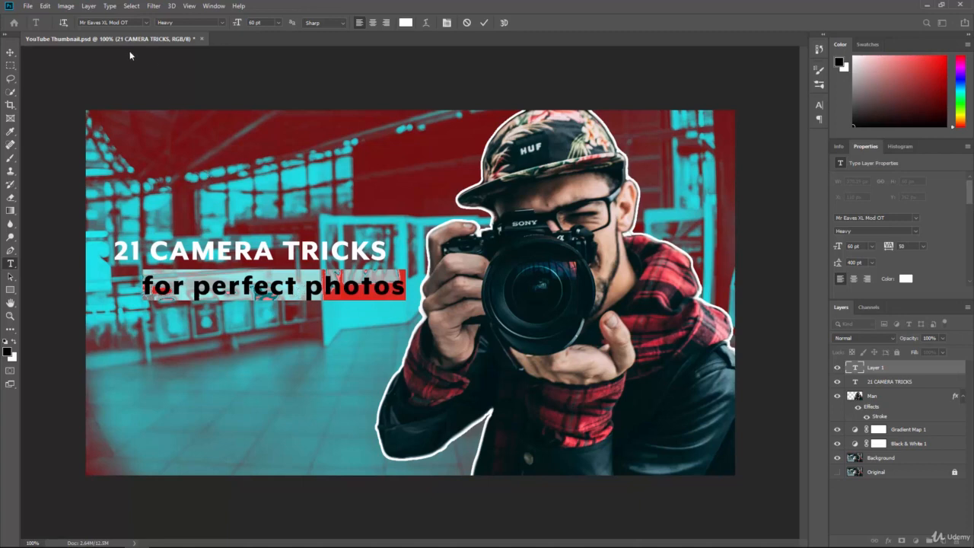
left_click(133, 22)
type("voltag")
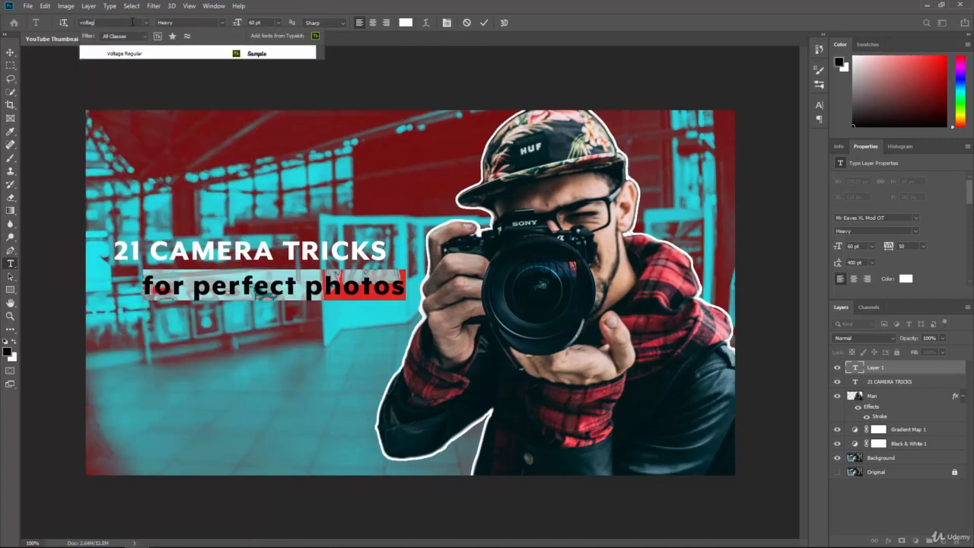
type("e")
left_click(134, 50)
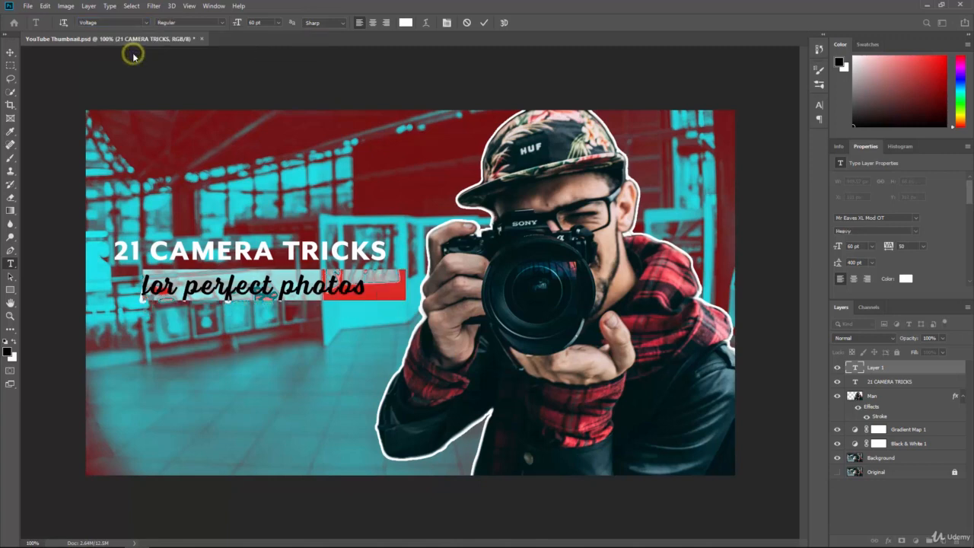
- Try the "for perfect photos" line above and directly under the title, and place it further down at about X 102 px, Y 464 px
left_click(10, 52)
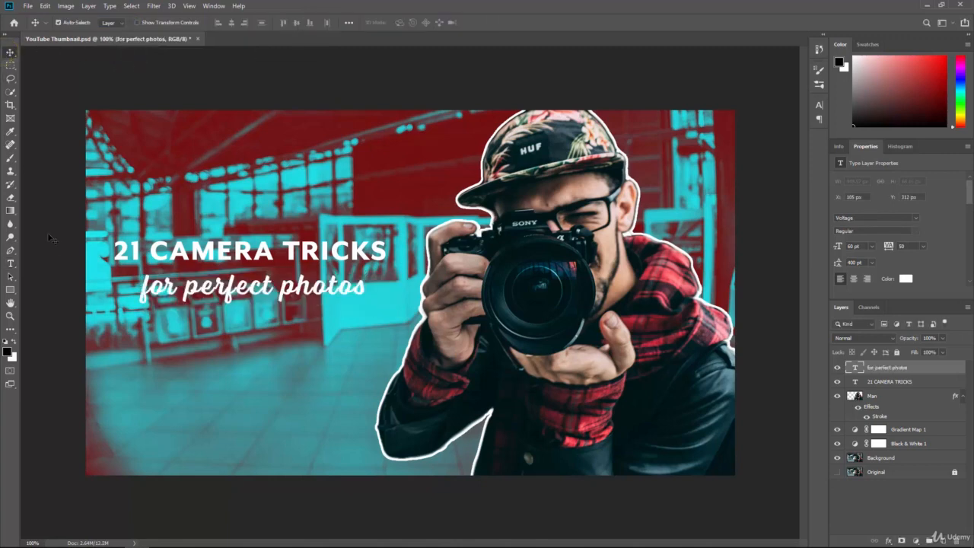
left_click_drag(155, 296, 154, 146)
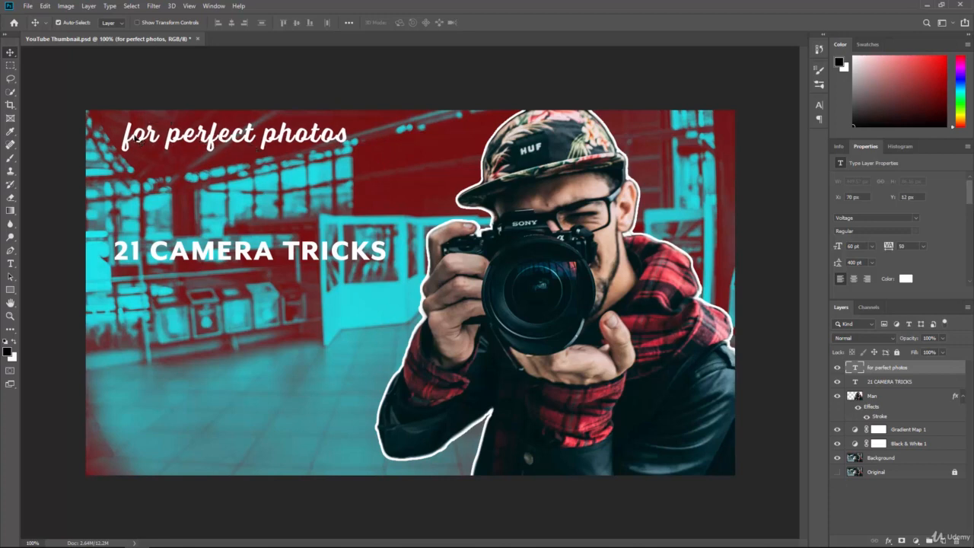
left_click_drag(139, 140, 126, 280)
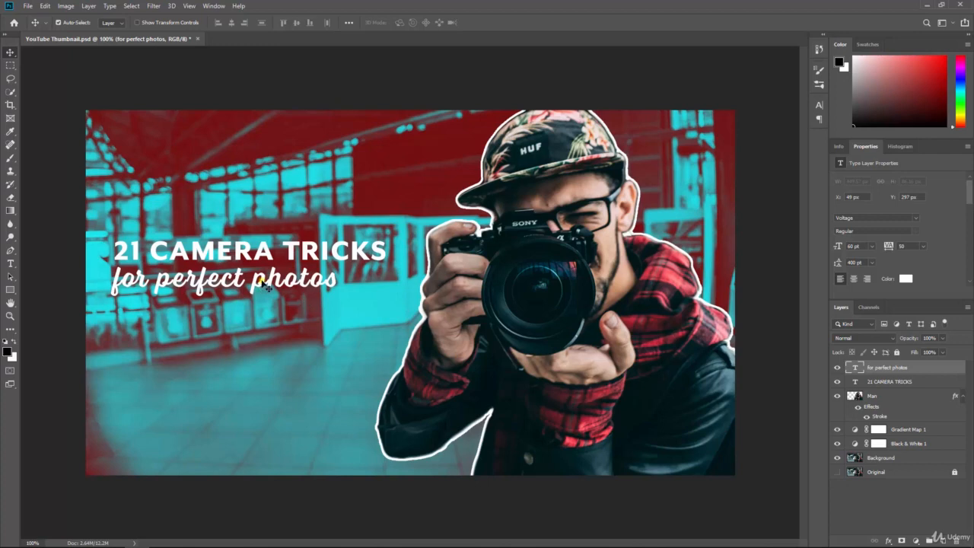
left_click_drag(267, 292, 284, 380)
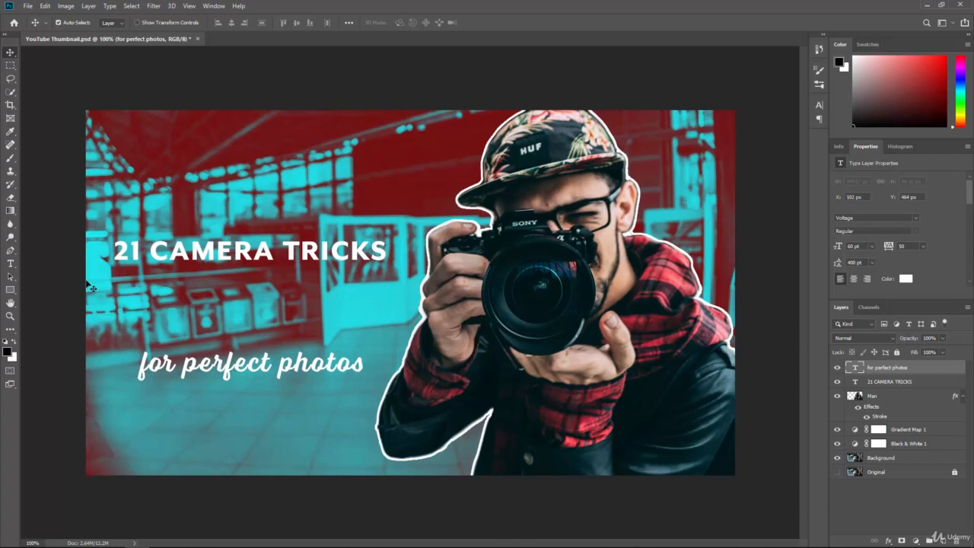
- Enlarge the whole "for perfect photos" line to 72 pt and move it to about X 48 px, Y 453 px
left_click(10, 263)
double_click(199, 368)
triple_click(201, 369)
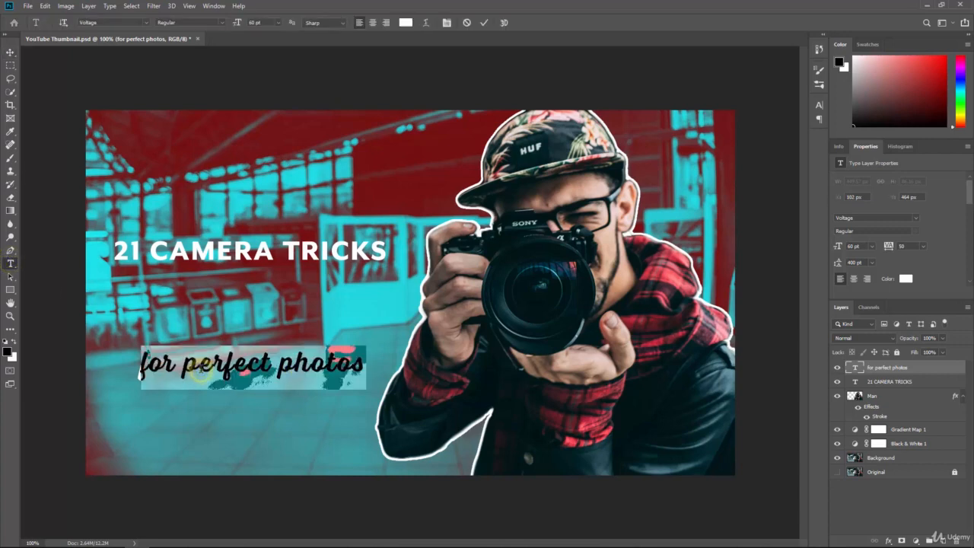
left_click(202, 369)
double_click(213, 364)
left_click(213, 363)
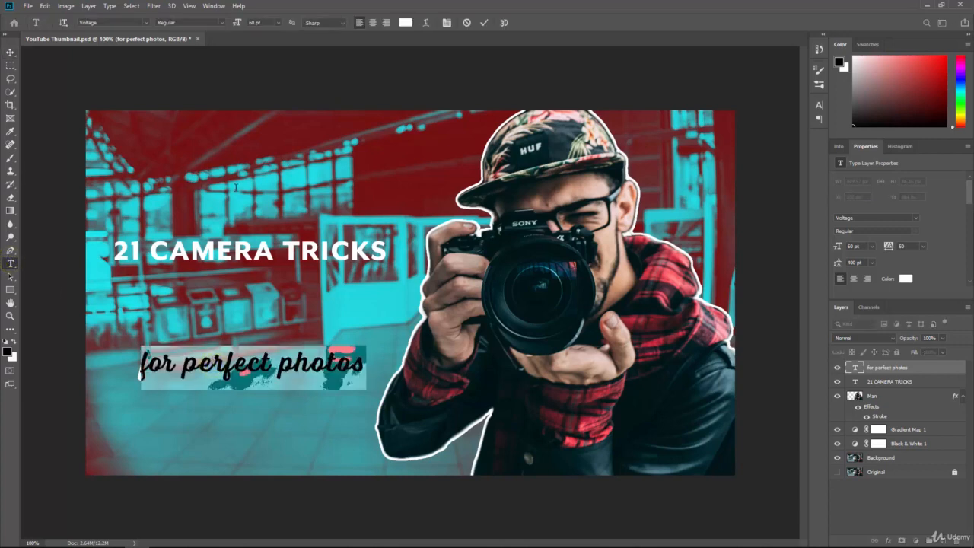
left_click(278, 22)
left_click(268, 149)
left_click(11, 52)
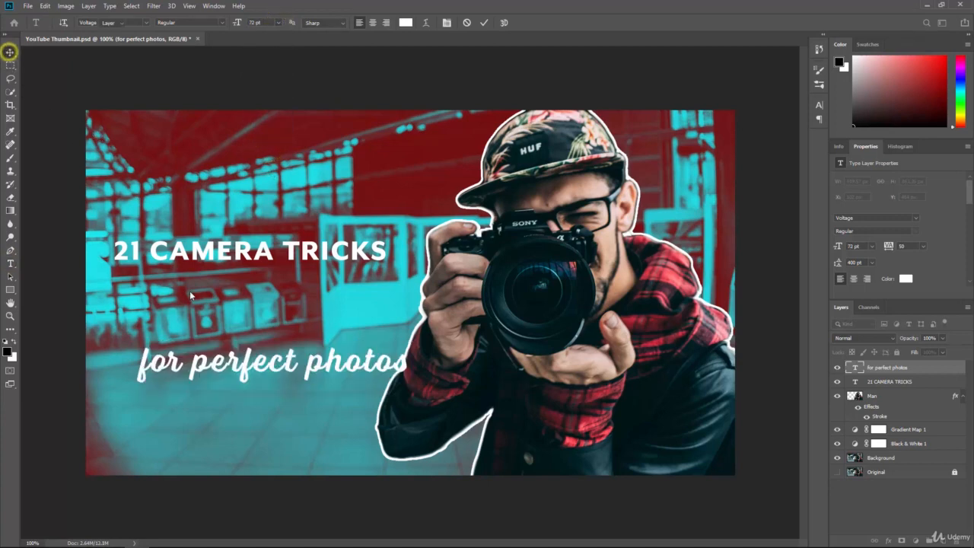
left_click_drag(193, 368, 166, 370)
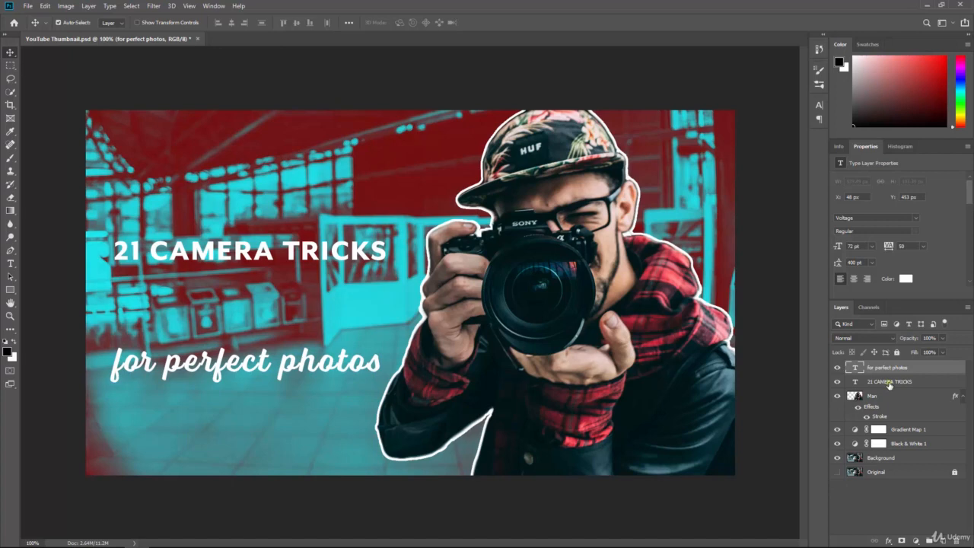
- Move the "21 CAMERA TRICKS" layer above the "for perfect photos" layer in the layer order
left_click(888, 383)
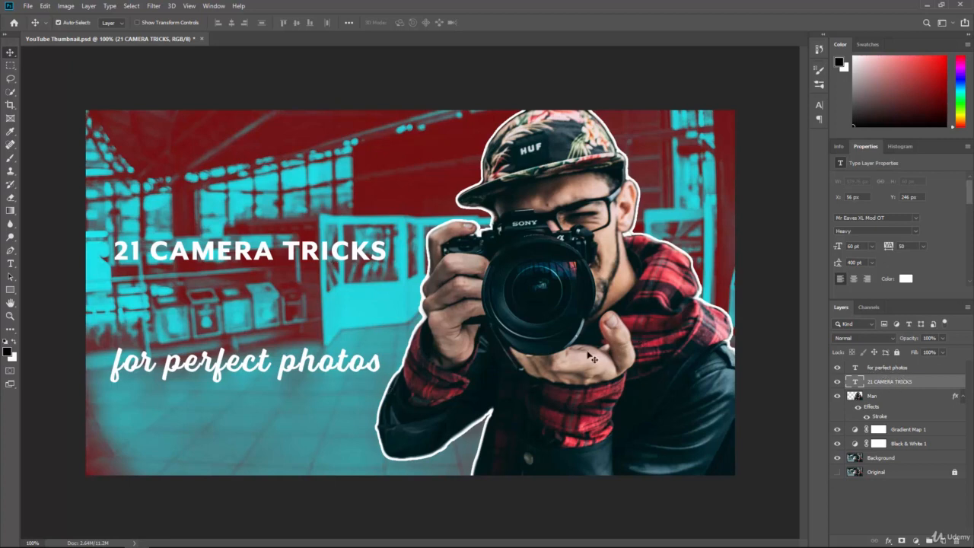
left_click_drag(883, 381, 882, 363)
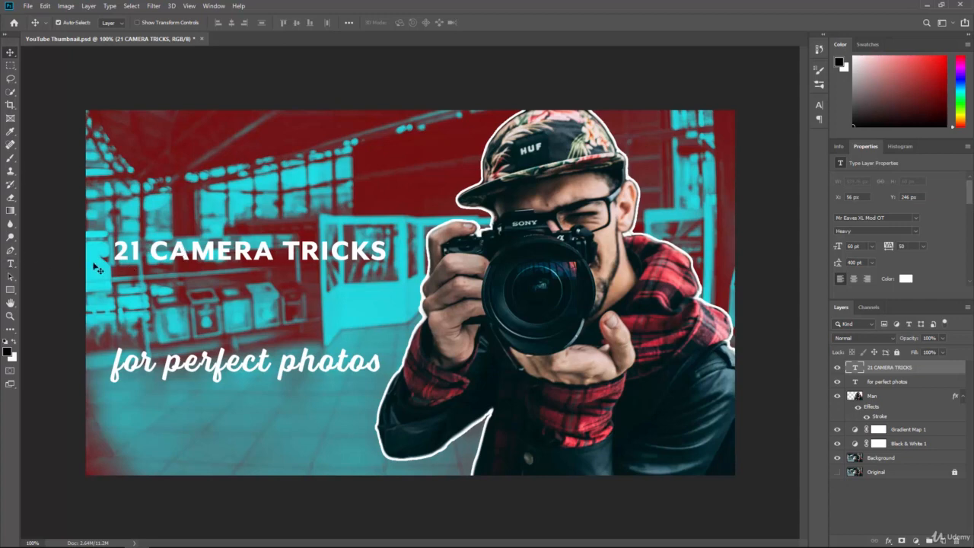
- Enlarge the whole "21 CAMERA TRICKS" title to 144 pt and move it up to about X 45 px, Y 134 px
left_click(9, 264)
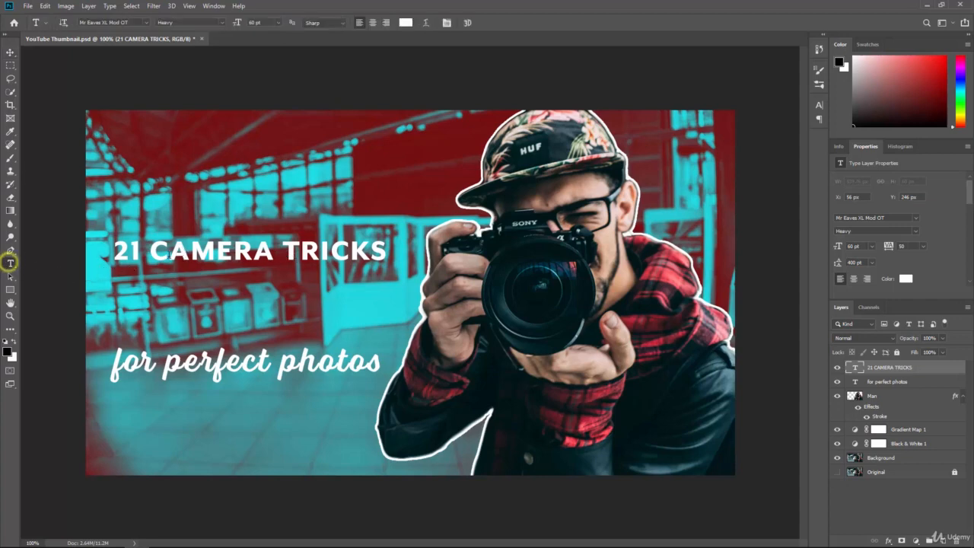
double_click(238, 238)
double_click(300, 251)
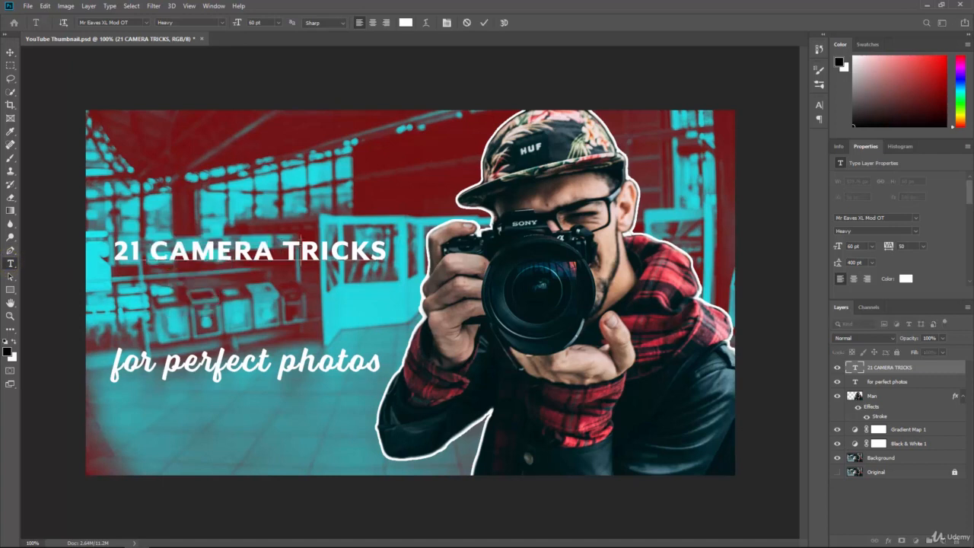
left_click(274, 253)
left_click_drag(388, 253, 113, 252)
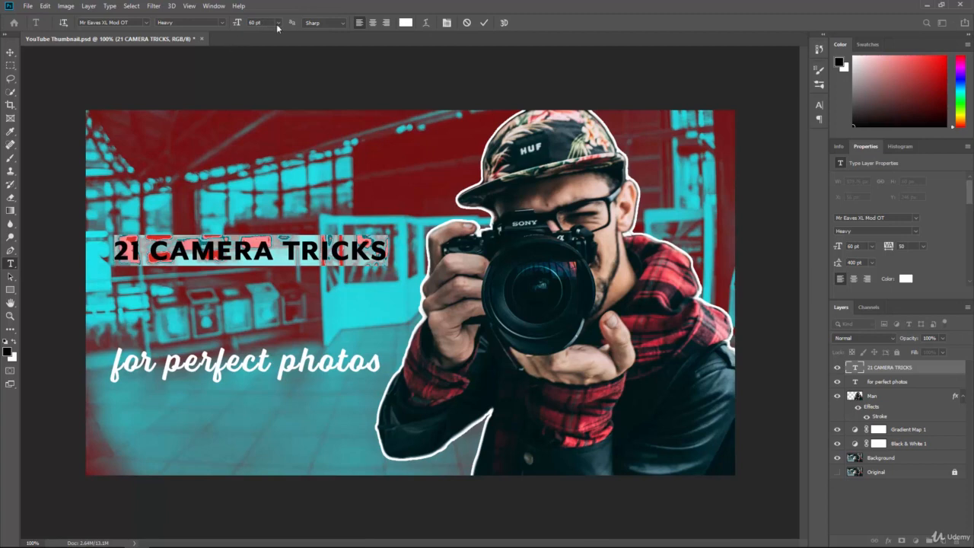
left_click(278, 23)
left_click(259, 149)
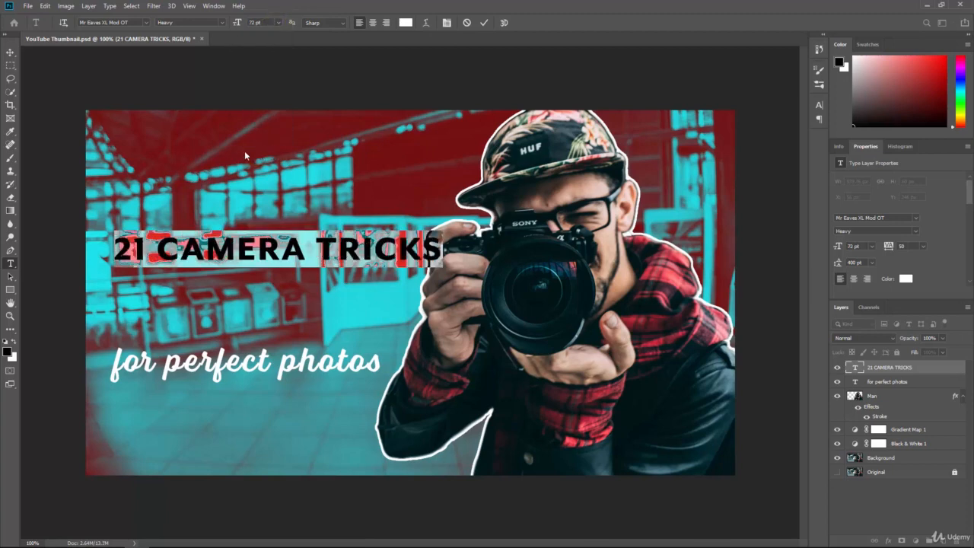
left_click(264, 23)
key("Return")
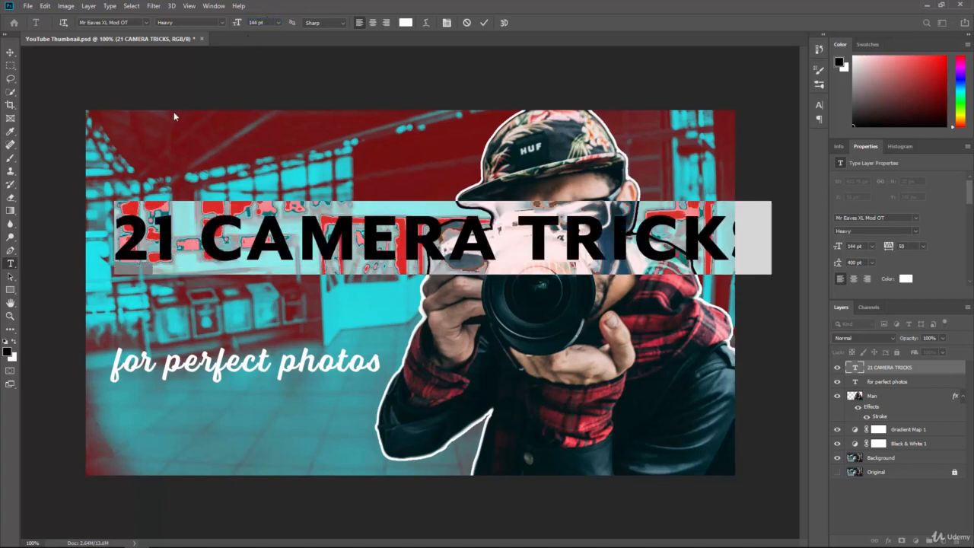
left_click(11, 52)
left_click_drag(162, 238, 156, 214)
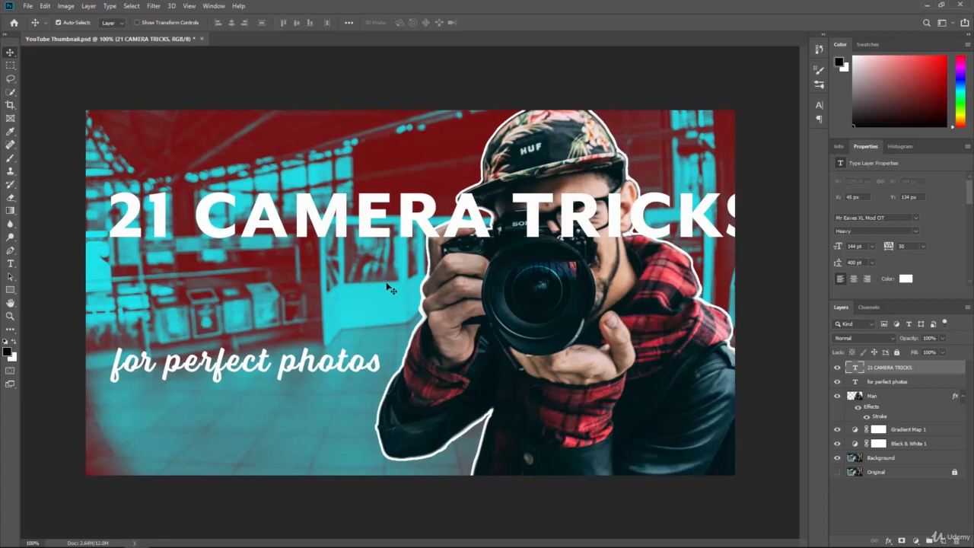
- Examine how readable the thumbnail's title and script line are at 25% and 12.5% view size, and return to 100%
key("ctrl+minus")
key("ctrl+minus")
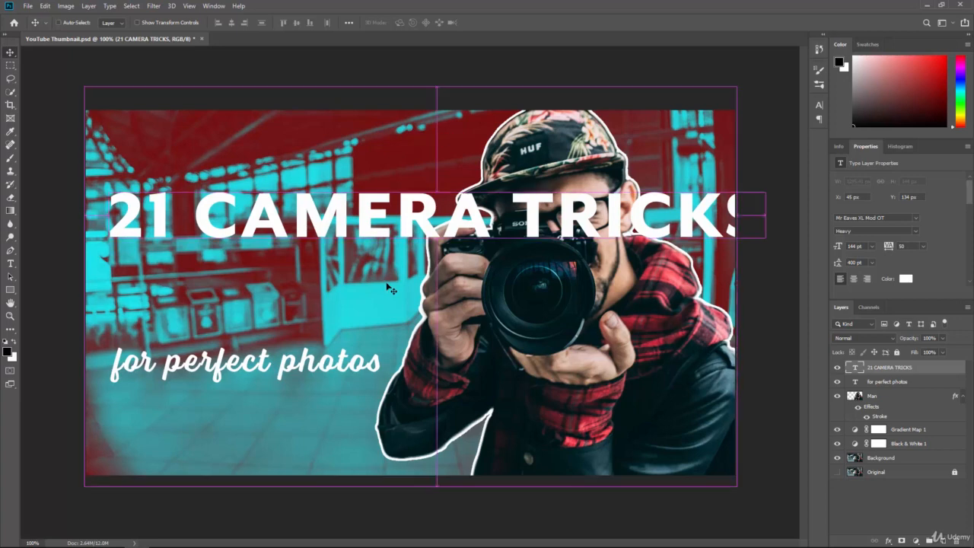
key("ctrl+minus")
key("ctrl+minus")
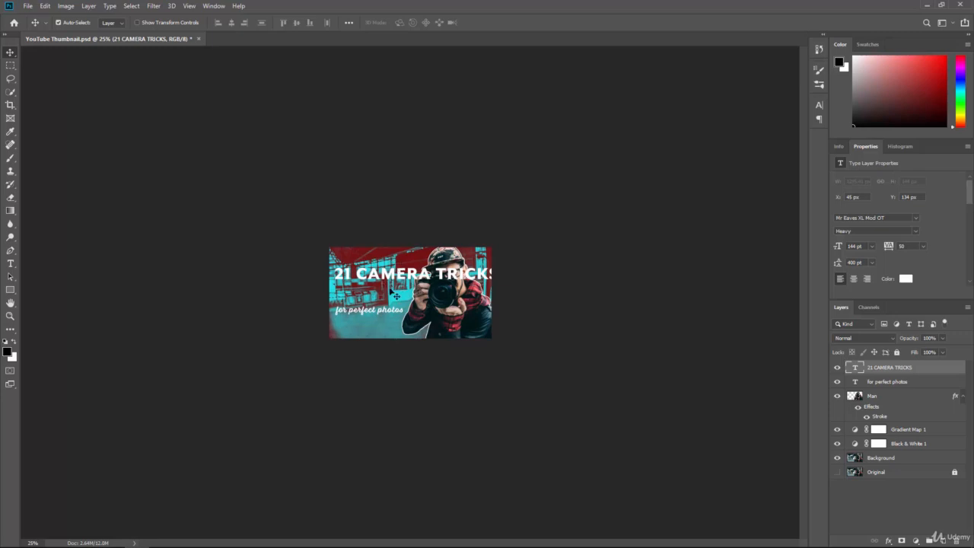
key("ctrl+minus")
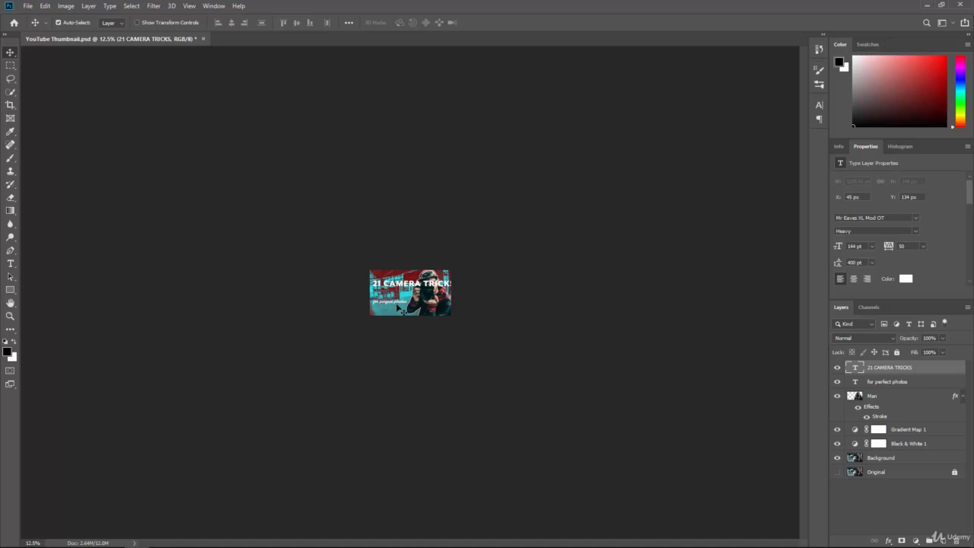
key("ctrl+plus")
key("ctrl+plus")
key("ctrl+plus")
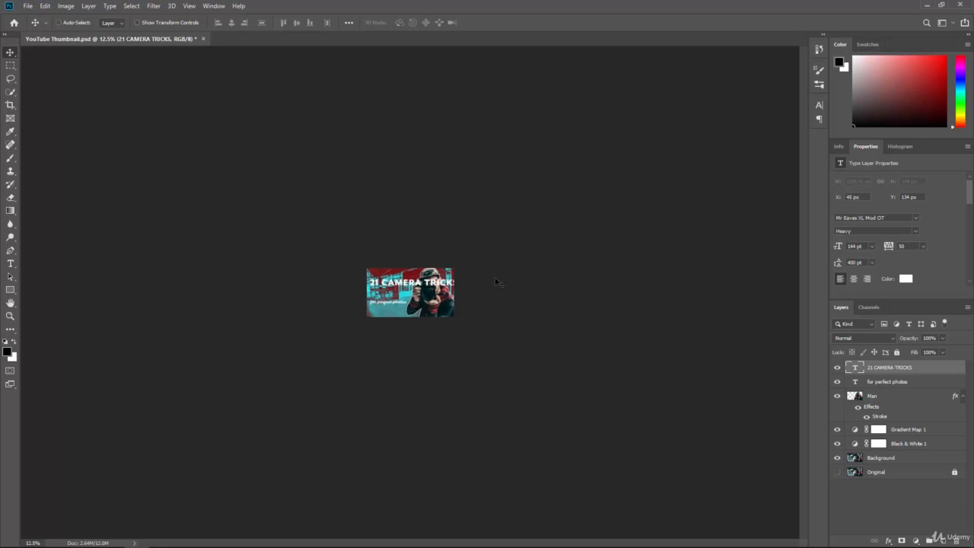
key("ctrl+plus")
key("ctrl+plus")
key("ctrl+plus")
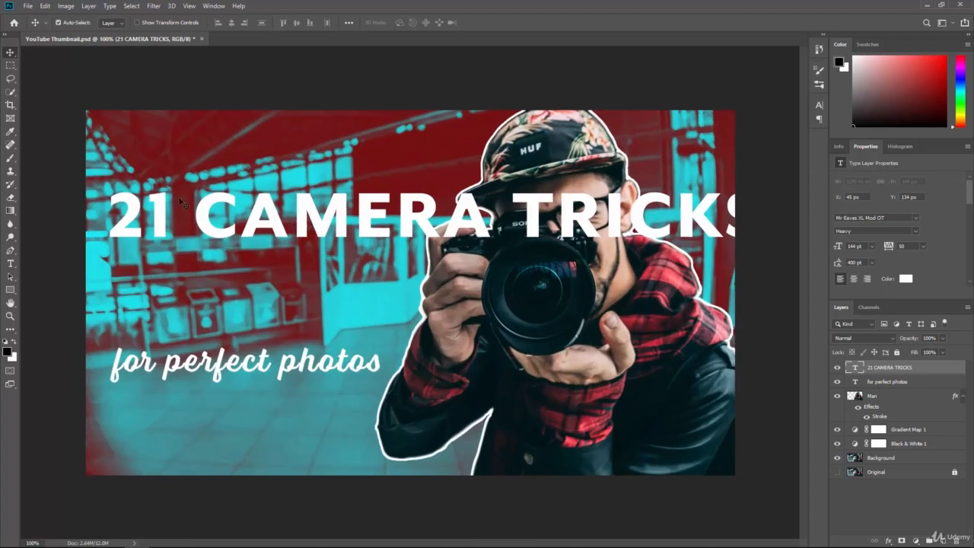
- Break the title onto two lines, with "TRICKS" on its own line below "21 CAMERA"
left_click(10, 264)
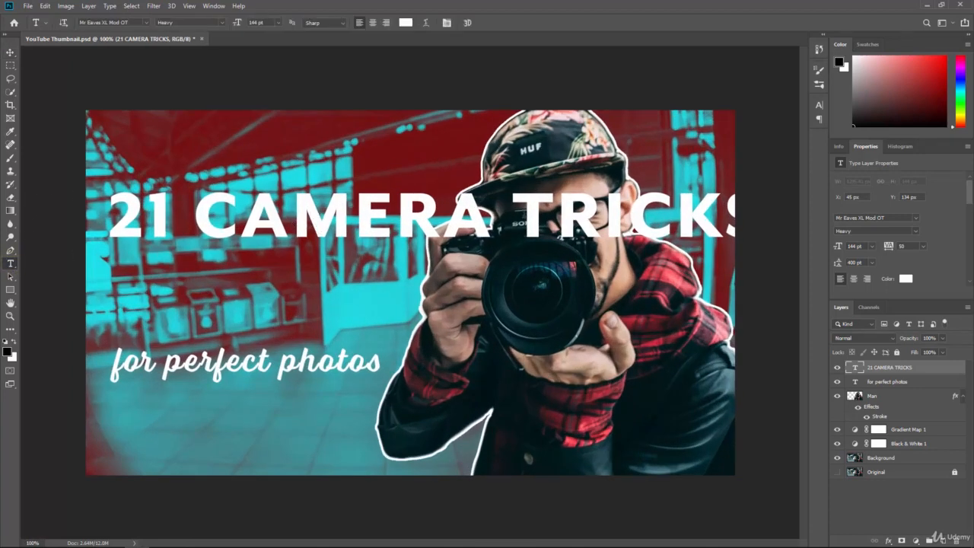
left_click(512, 214)
key("BackSpace")
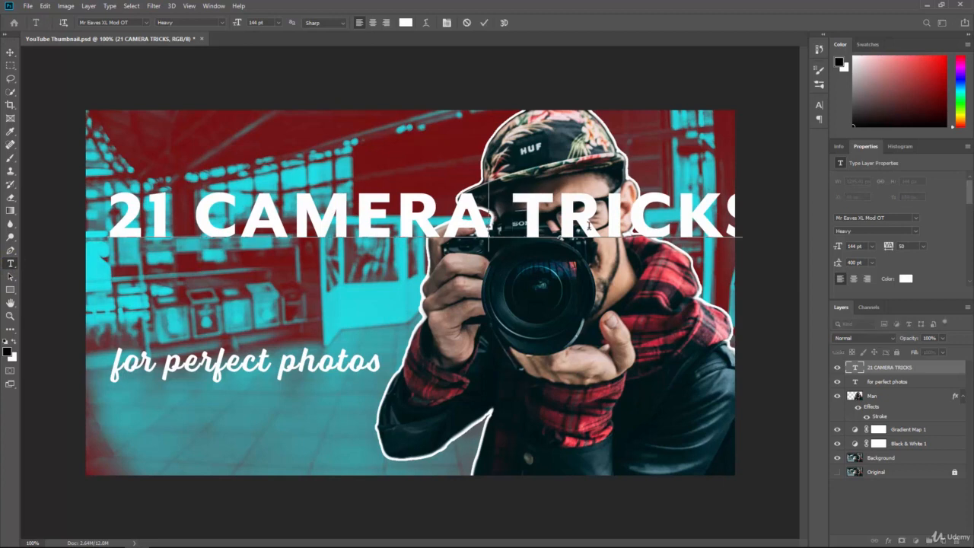
key("Return")
key("BackSpace")
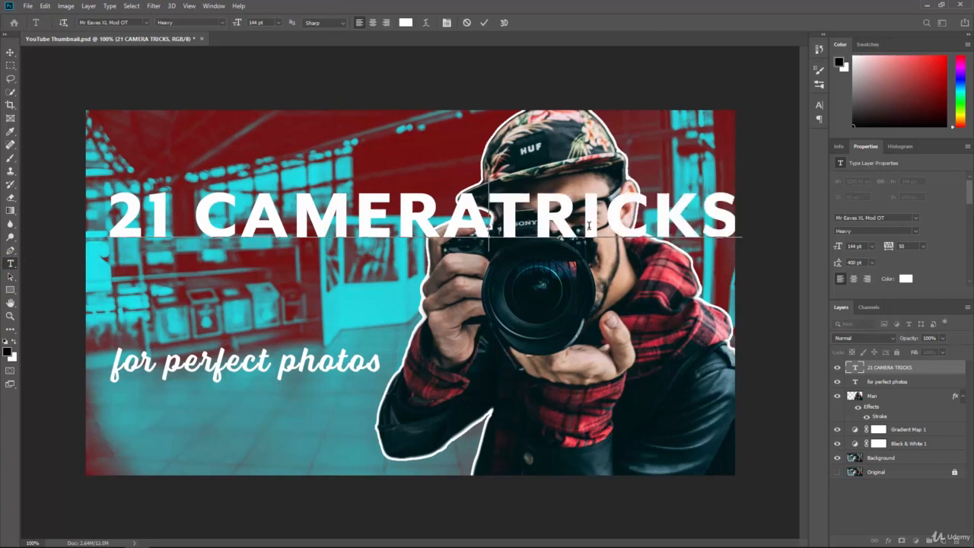
key("Return")
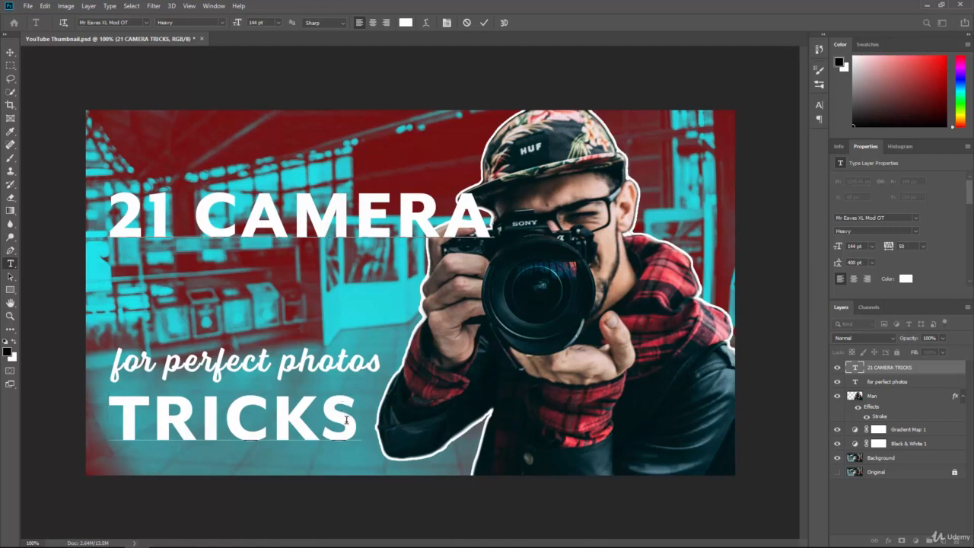
- Tighten the two-line title's leading, trying 100 pt and settling on 116 pt, and nudge the title to about X 37 px, Y 134 px
left_click_drag(359, 430, 110, 221)
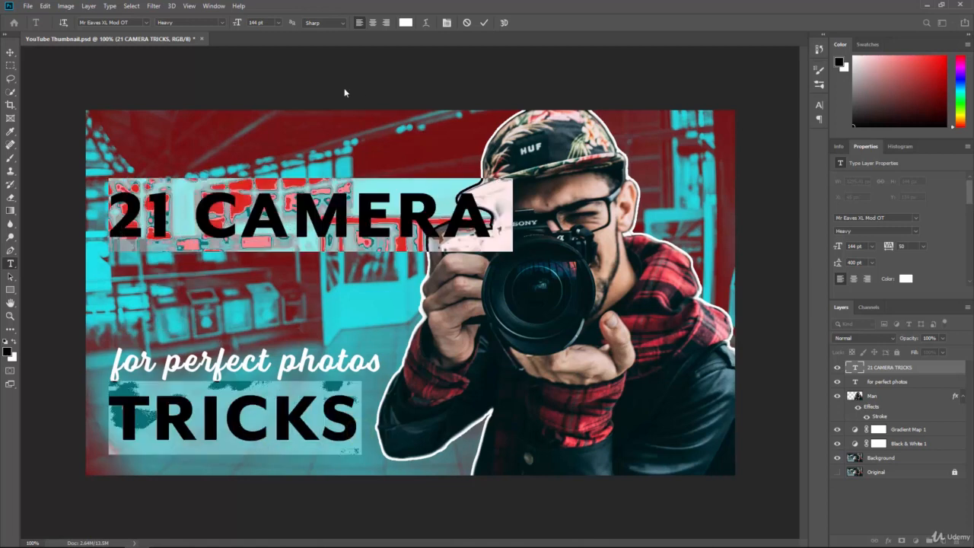
left_click(215, 6)
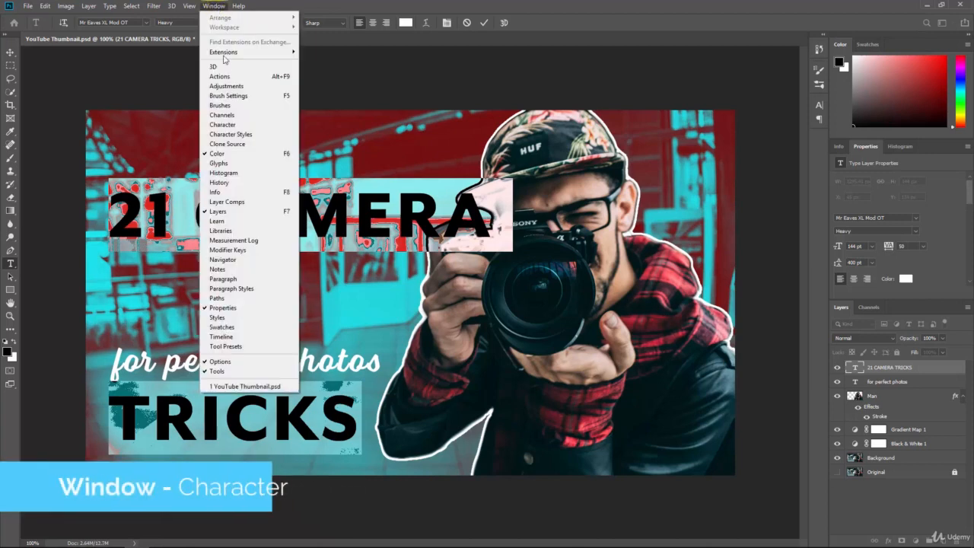
left_click(232, 125)
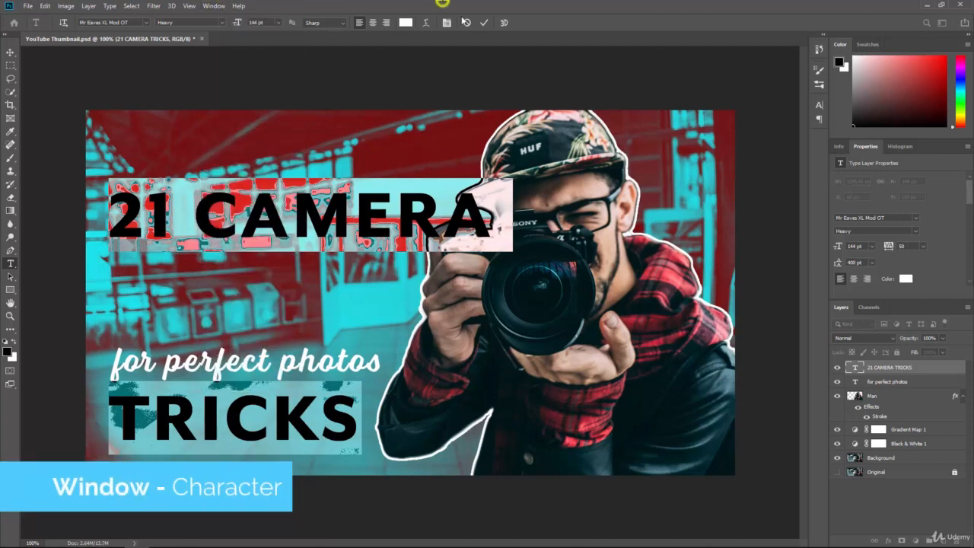
left_click(820, 122)
left_click(819, 105)
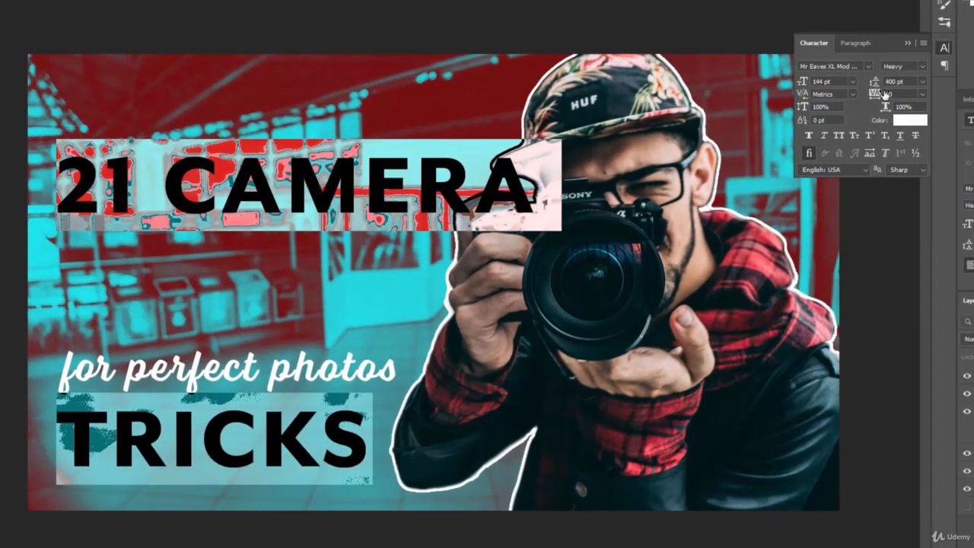
left_click(902, 81)
type("100")
key("Return")
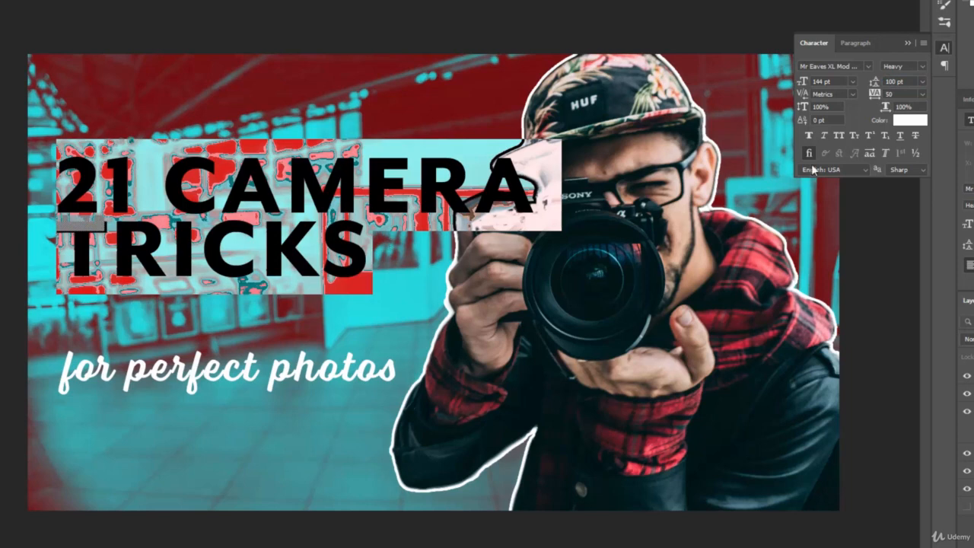
left_click_drag(874, 81, 883, 105)
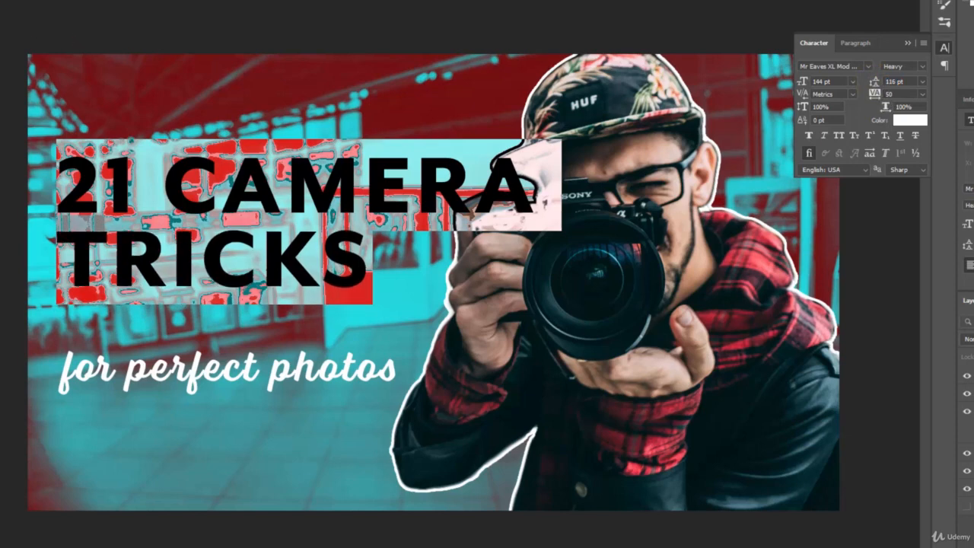
key("ctrl+Return")
left_click_drag(177, 182, 171, 180)
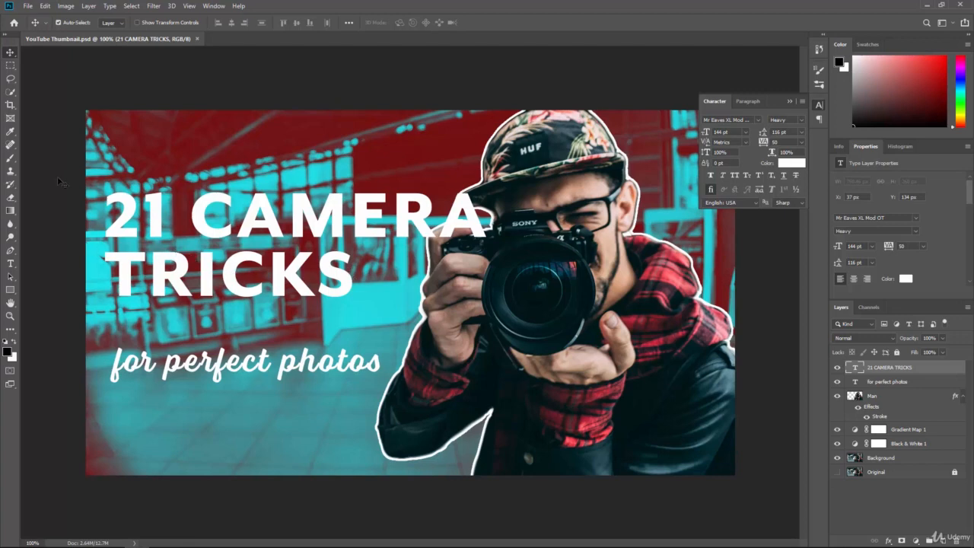
- Delete the word "TRICKS" and its line break from the title, leaving only "21 CAMERA"
left_click(11, 265)
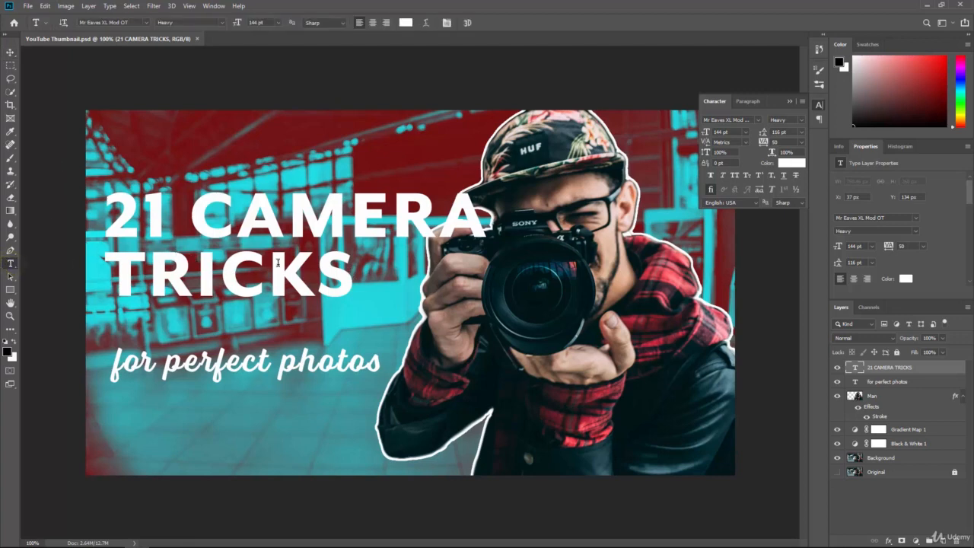
left_click(357, 284)
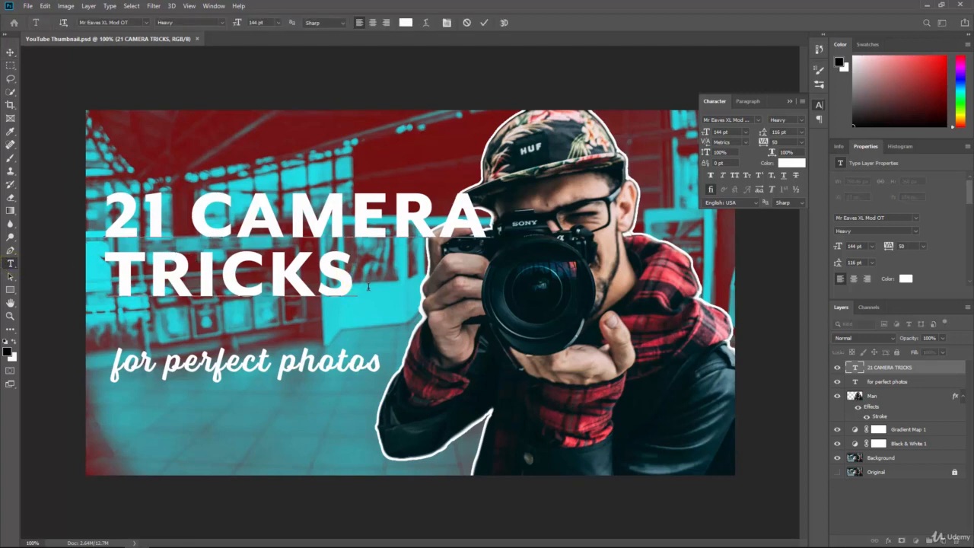
key("BackSpace")
key("BackSpace")
key("BackSpace")
key("BackSpace")
key("BackSpace")
key("BackSpace")
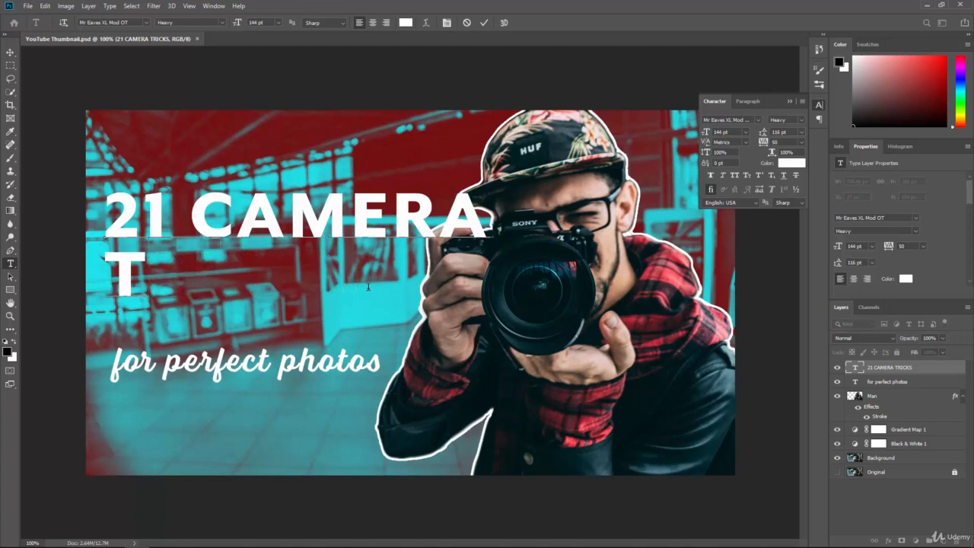
key("BackSpace")
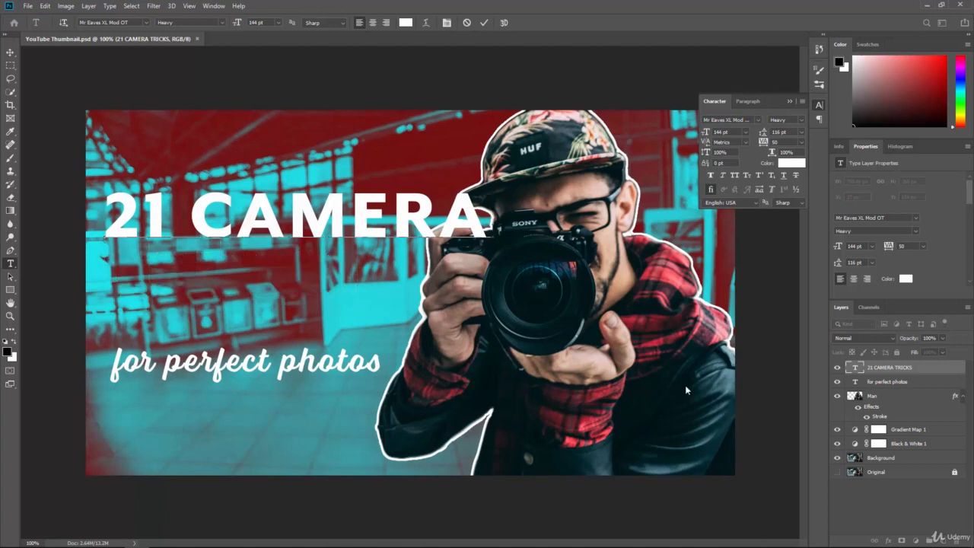
- Commit the shortened title text and duplicate the "21 CAMERA" layer
left_click(888, 369)
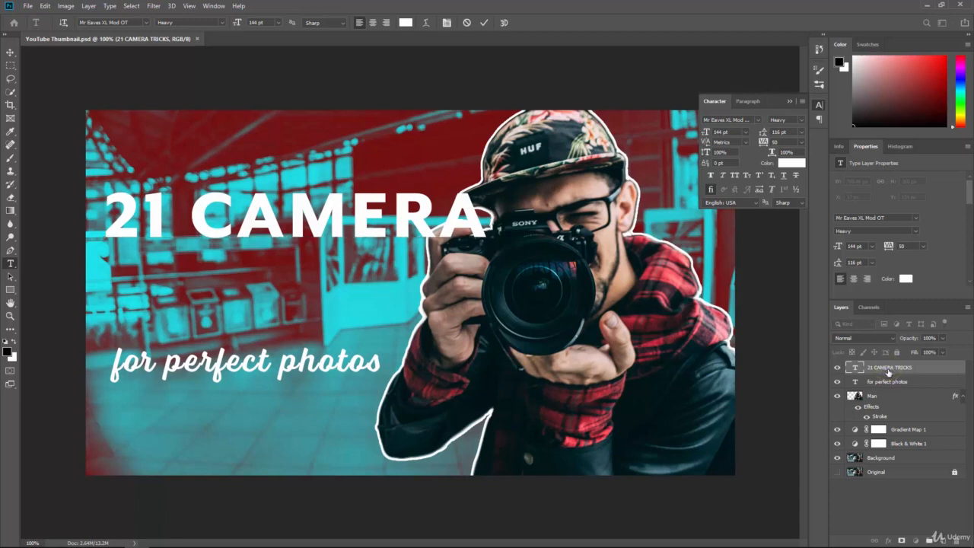
left_click_drag(888, 372, 929, 539)
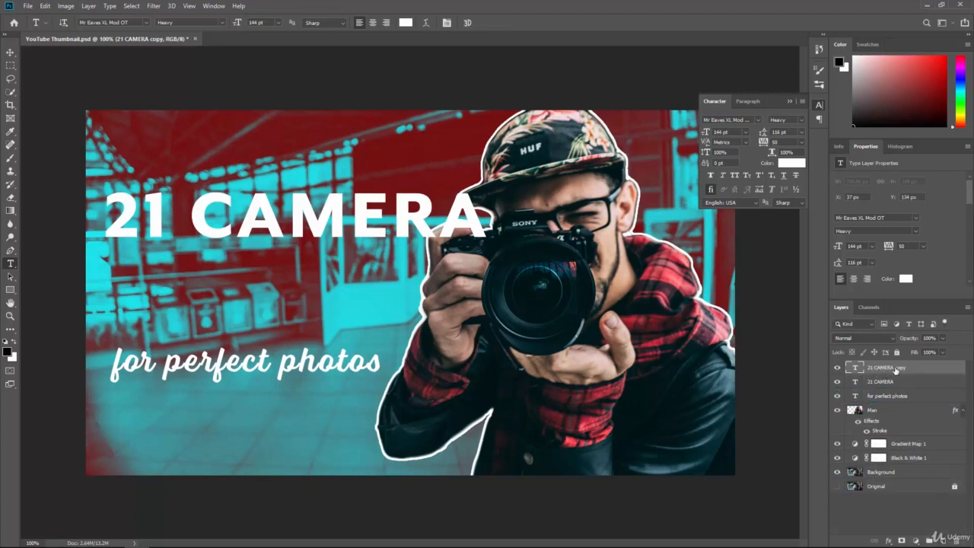
left_click(10, 52)
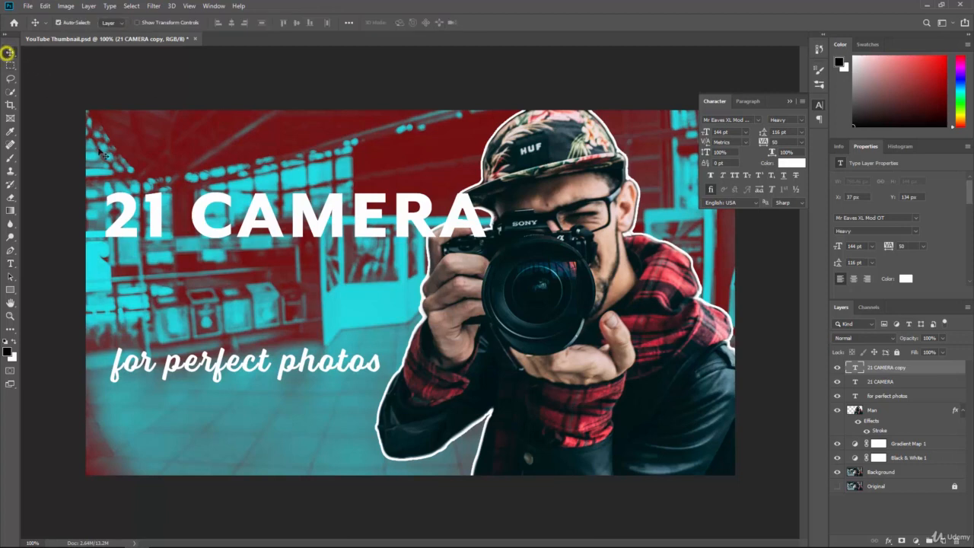
- Move the duplicated "21 CAMERA" text below the original to about Y 275 px and replace its wording with "TRICKS"
left_click_drag(154, 220, 155, 298)
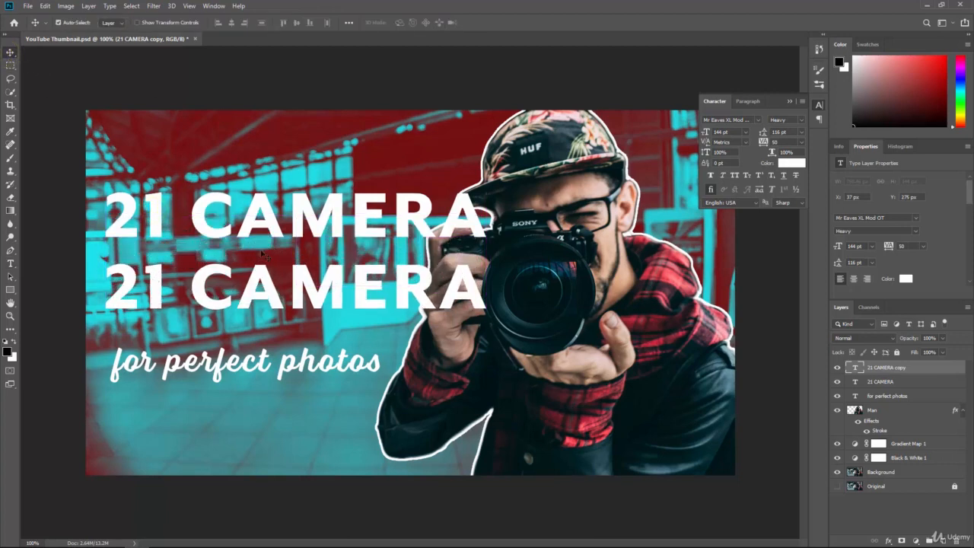
left_click(11, 263)
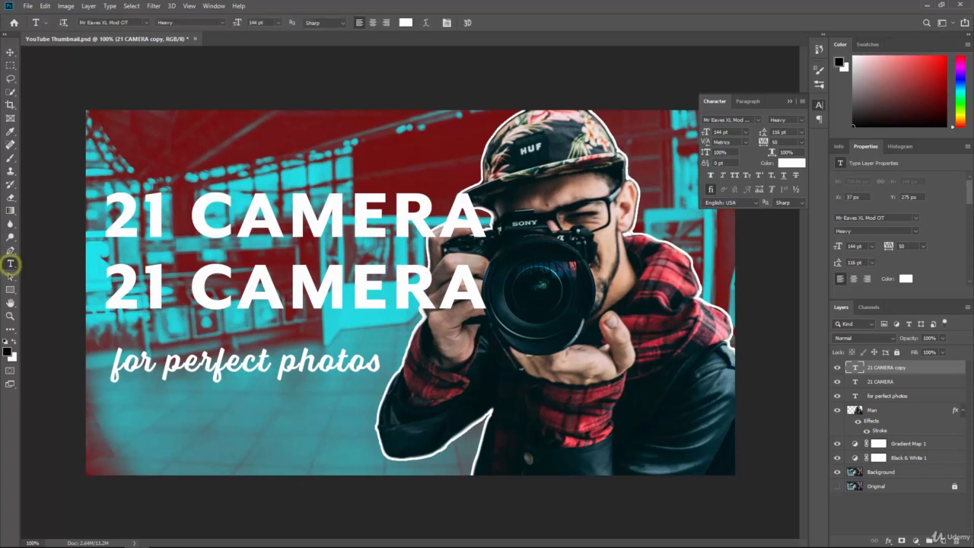
double_click(220, 289)
key("ctrl+a")
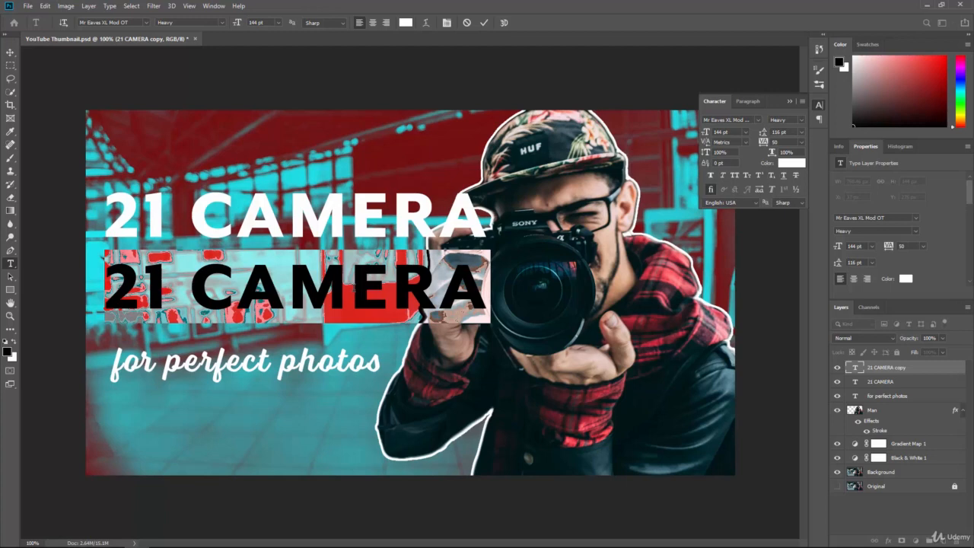
type("TRICKS")
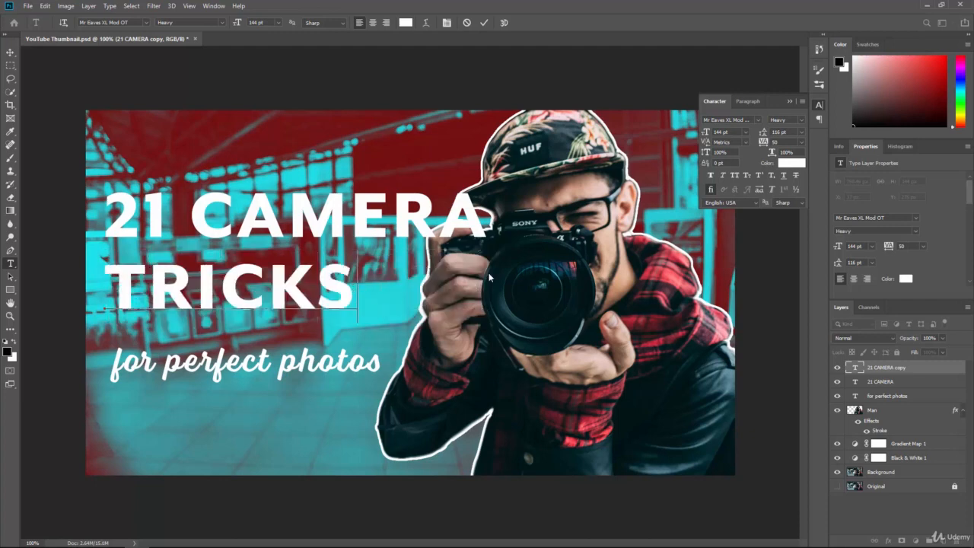
left_click(11, 53)
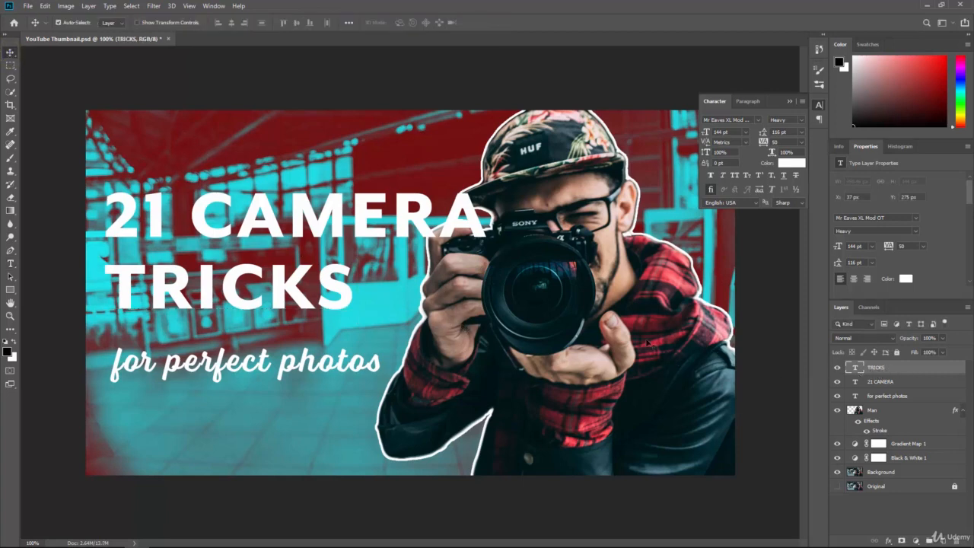
- Shift "TRICKS" up to about X 39 px, Y 244 px and enlarge its text to 222 pt
mouse_move(168, 292)
left_mouse_down()
mouse_move(169, 270)
mouse_move(194, 249)
mouse_move(171, 272)
mouse_move(176, 281)
left_mouse_up()
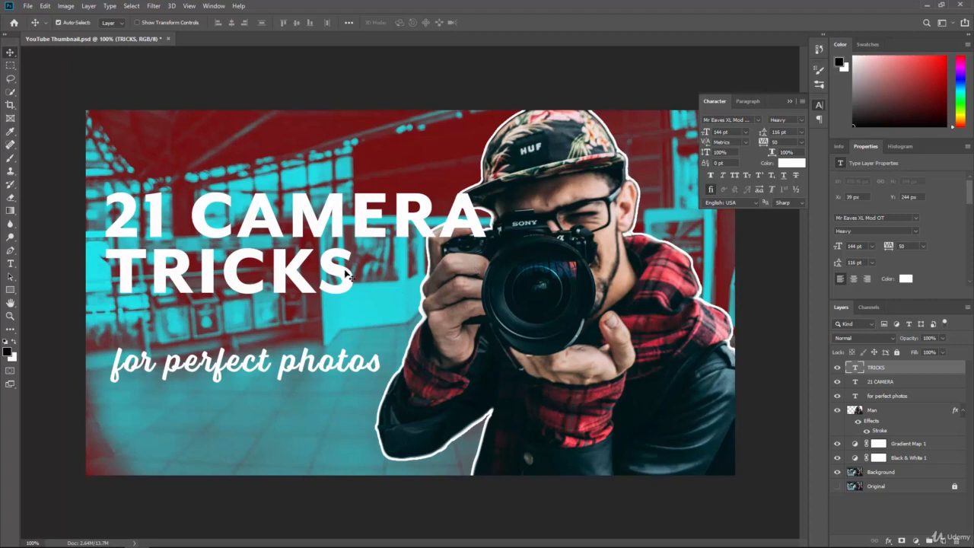
left_click(10, 263)
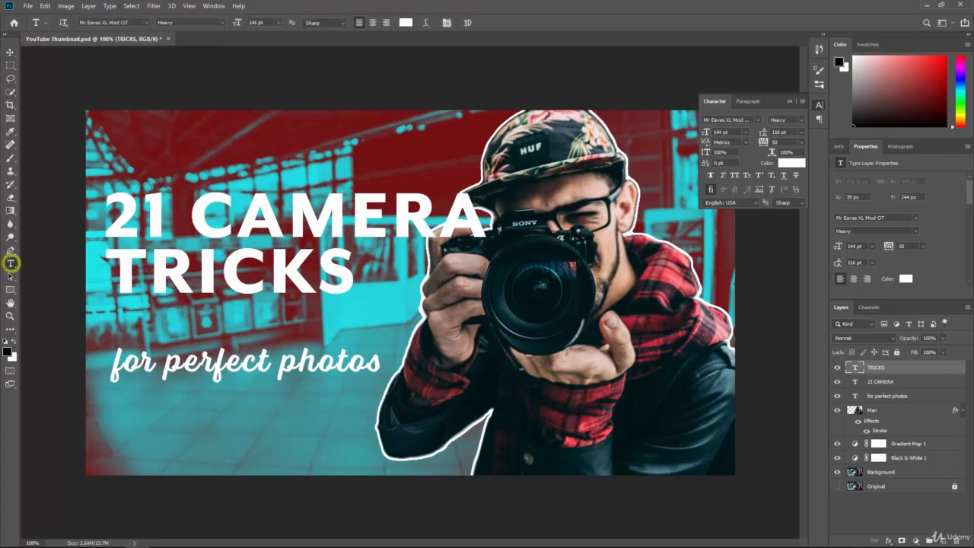
double_click(156, 274)
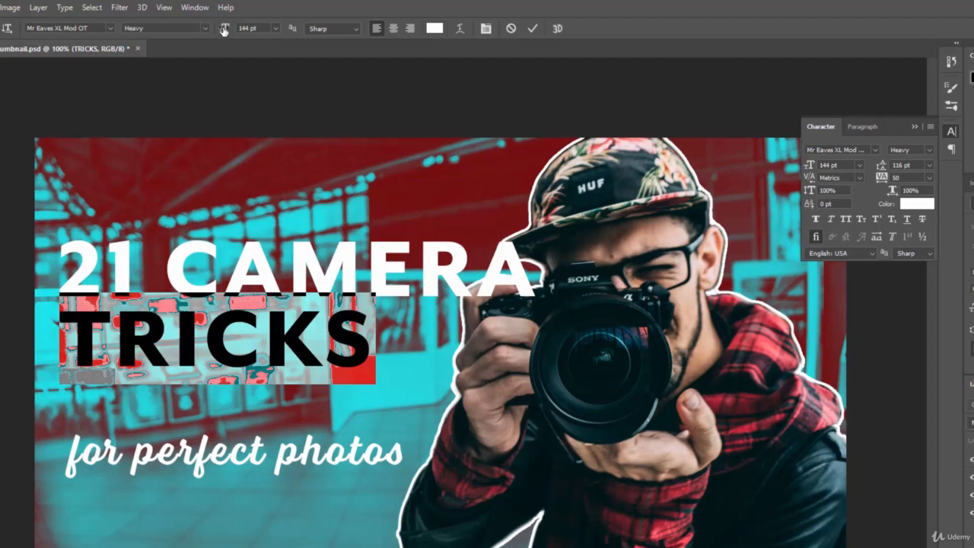
left_click_drag(223, 29, 248, 30)
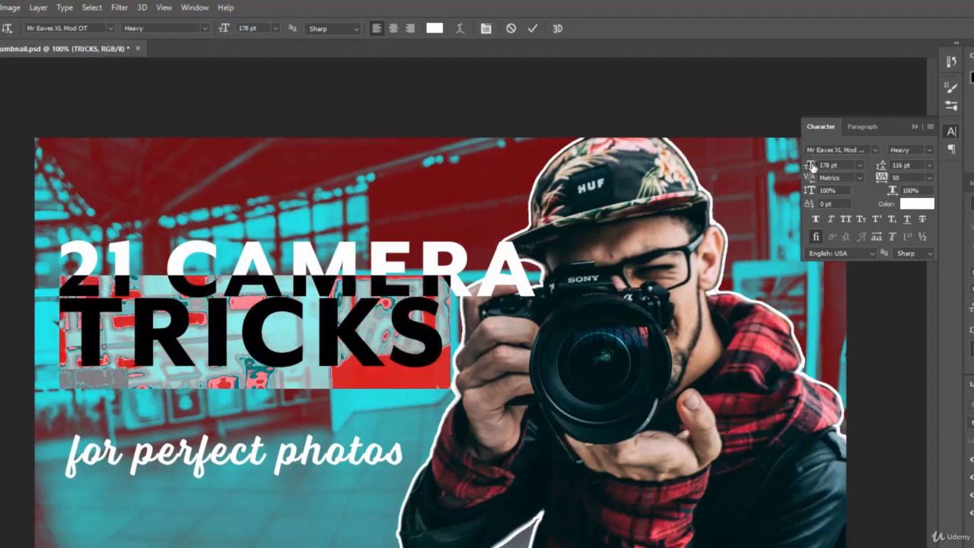
left_click_drag(811, 168, 839, 179)
key("Return")
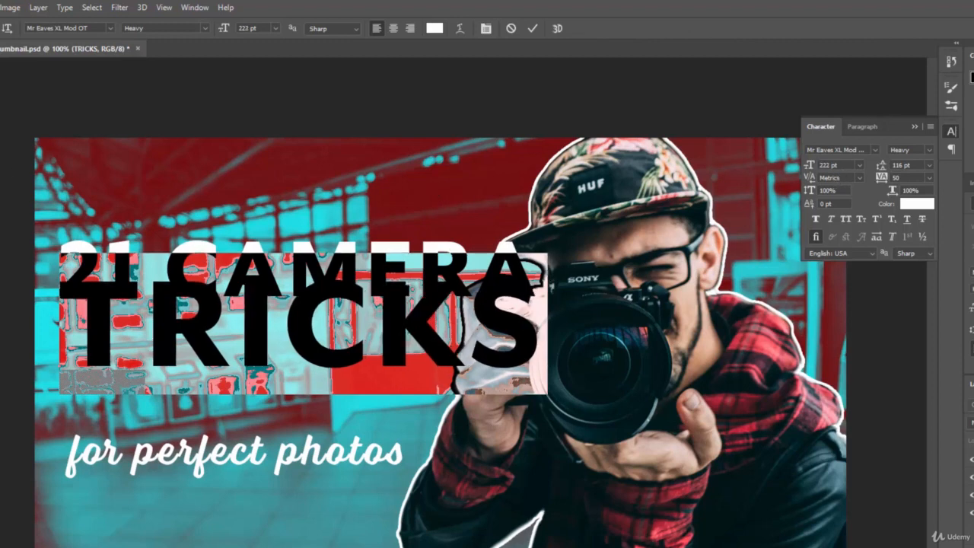
- Commit the enlarged "TRICKS", move it just beneath "21 CAMERA" at about X 36 px, Y 224 px, and fine-tune its size to 225 pt
key("ctrl+Return")
key("v")
left_click_drag(169, 315, 165, 341)
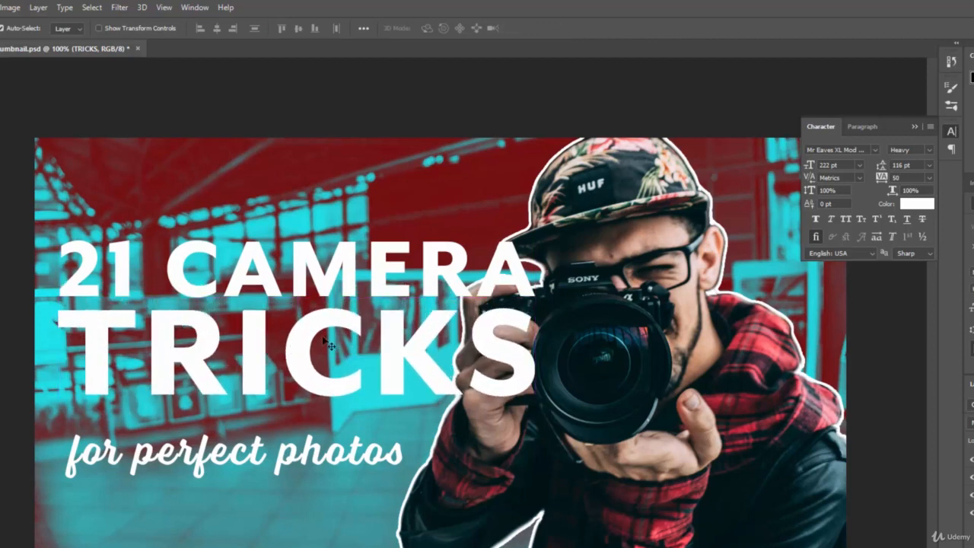
left_click_drag(811, 164, 806, 171)
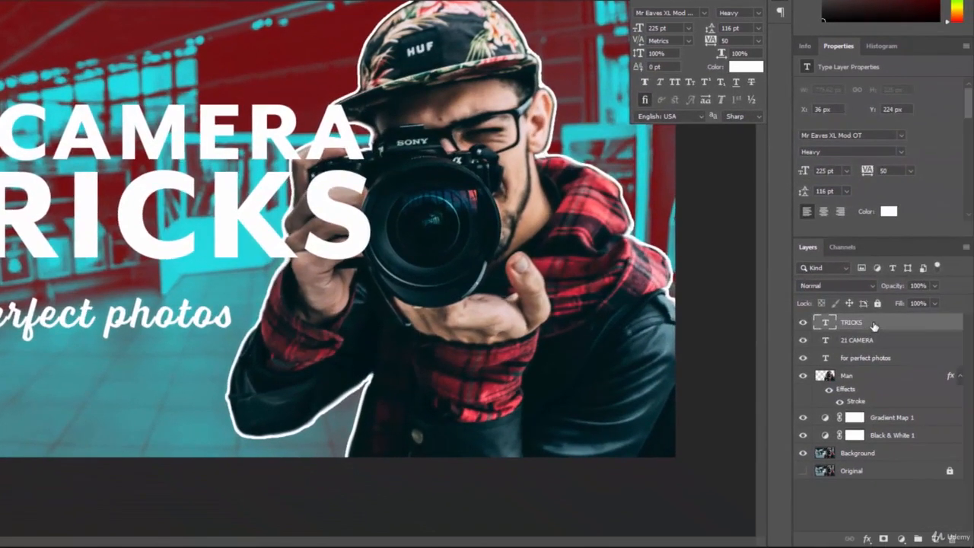
- Place the "TRICKS" layer below the "21 CAMERA" layer in the stack and group the two layers
left_click(893, 342)
mouse_move(873, 327)
left_mouse_down()
mouse_move(865, 350)
mouse_move(866, 338)
left_mouse_up()
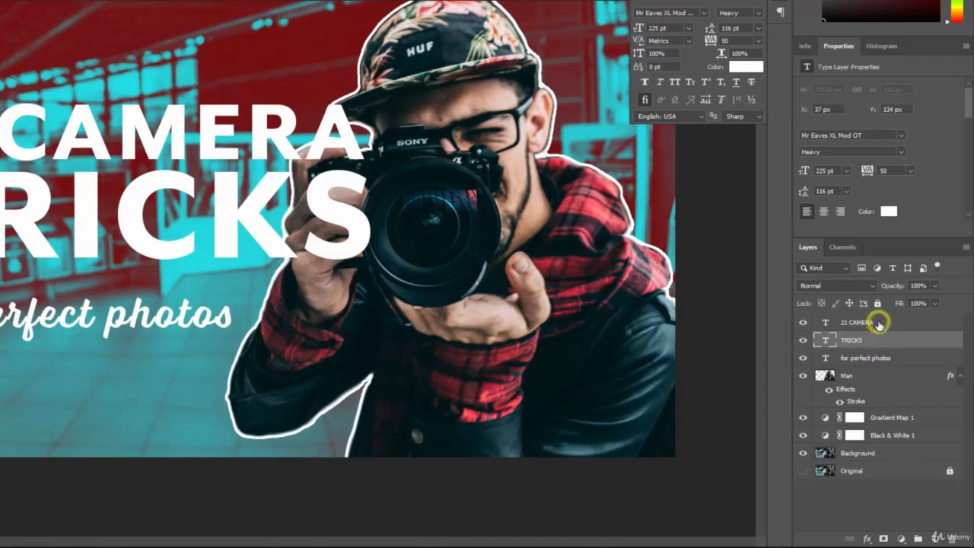
left_click(901, 327)
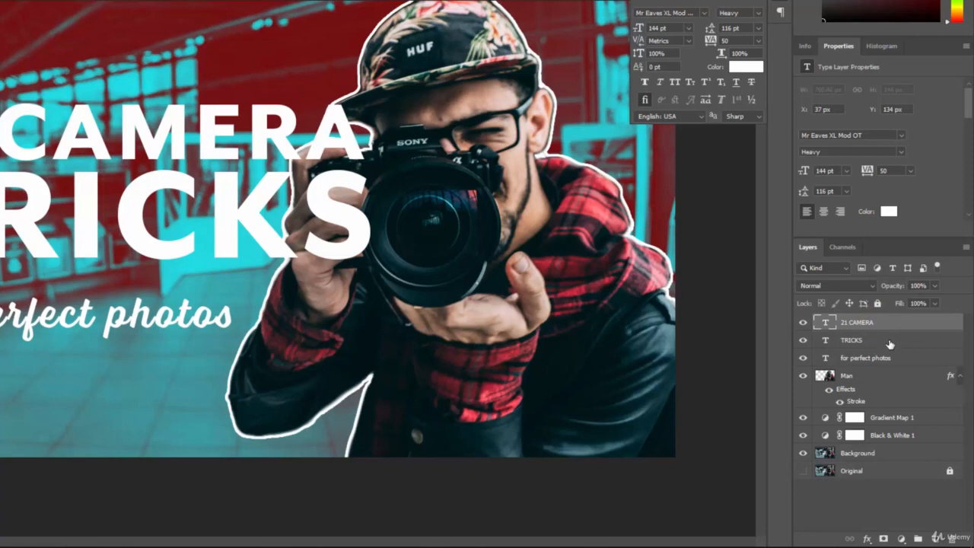
left_click(889, 340, "shift")
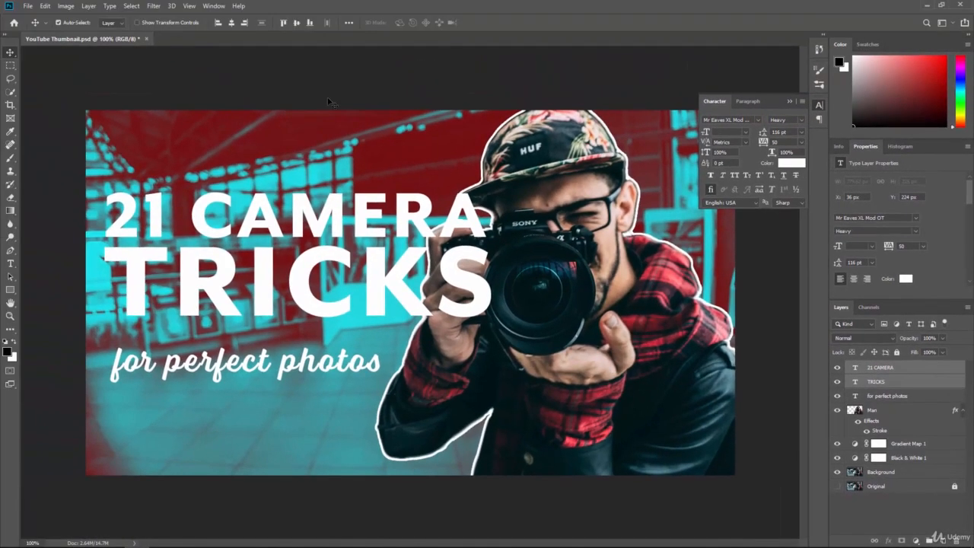
left_click(88, 6)
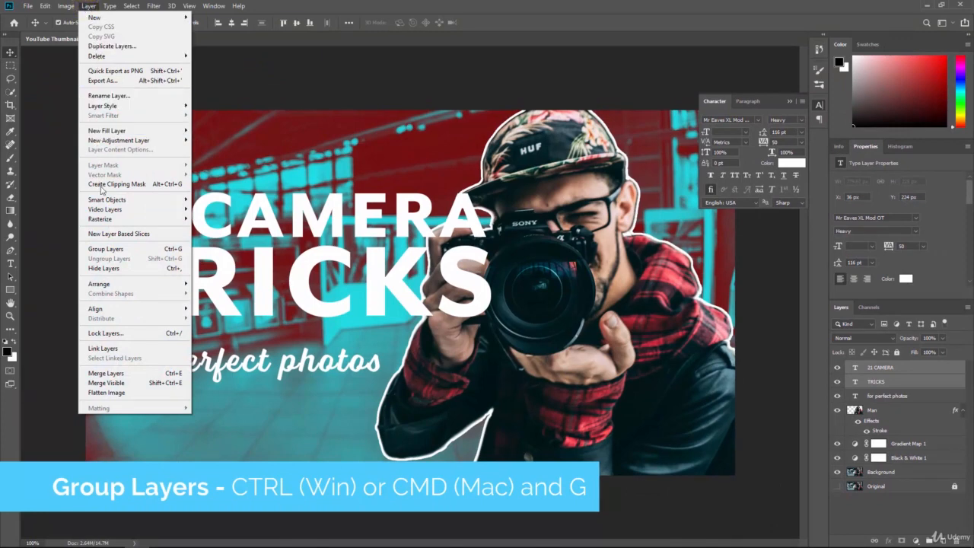
left_click(144, 253)
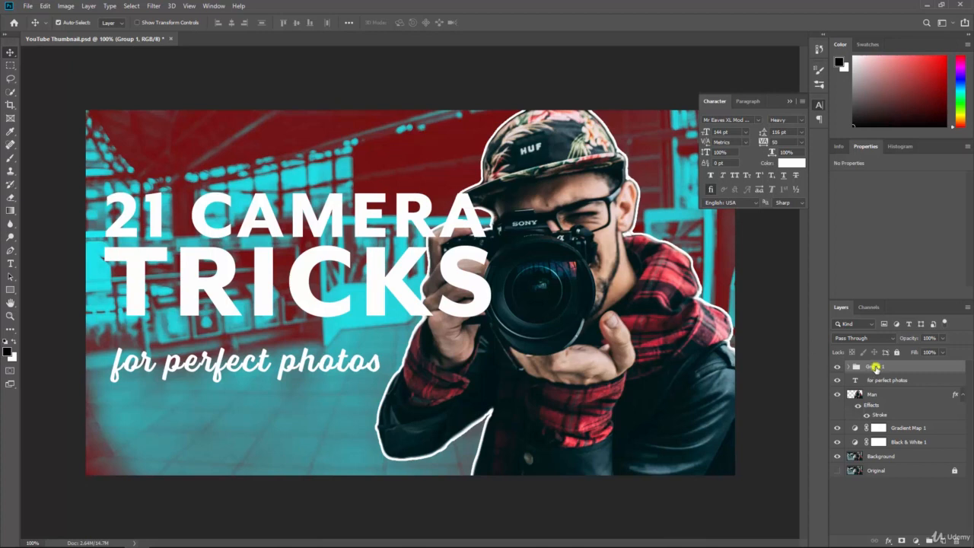
- Rename the new layer group as "Main Heading"
double_click(875, 368)
type("g")
key("Return")
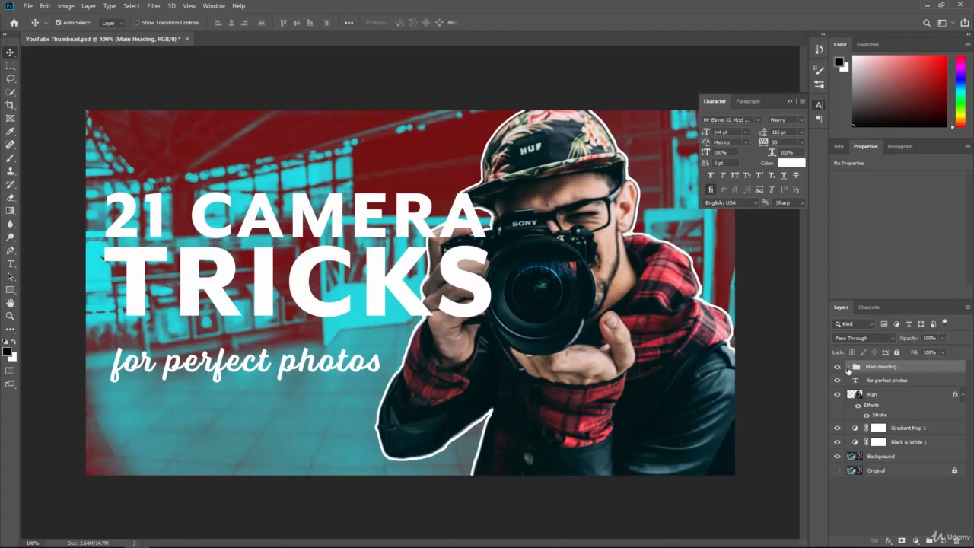
- Inspect the layers inside the "Main Heading" group and switch the group's visibility off and on
left_click(848, 368)
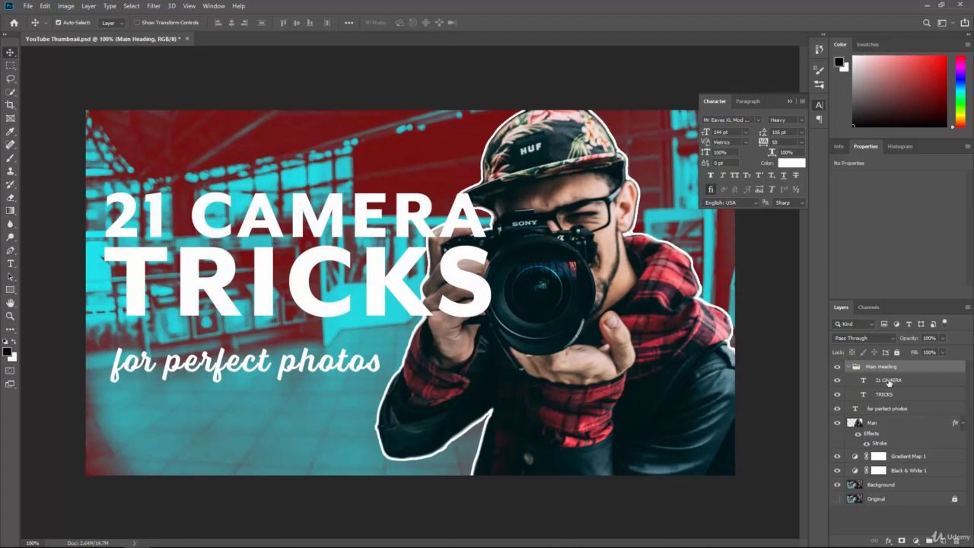
left_click(838, 369)
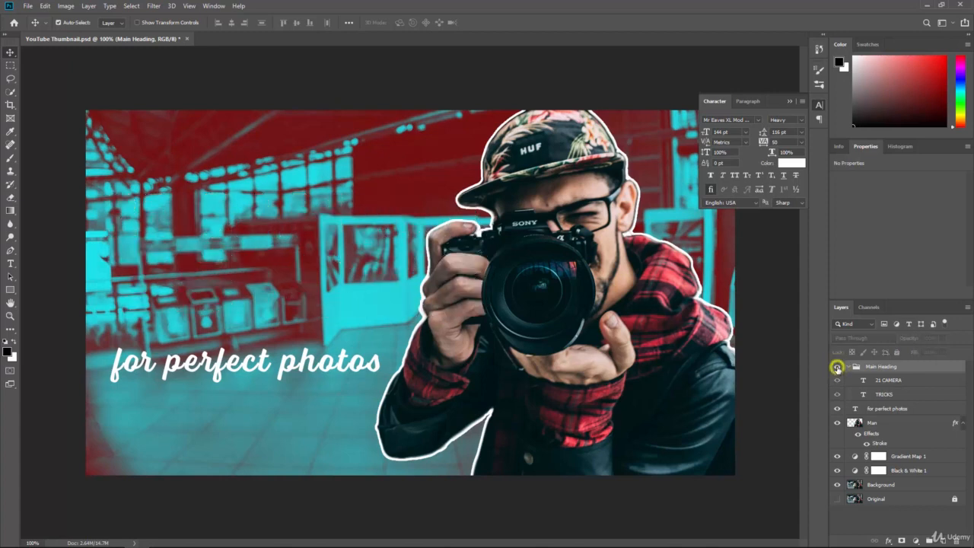
left_click(837, 368)
left_click(849, 367)
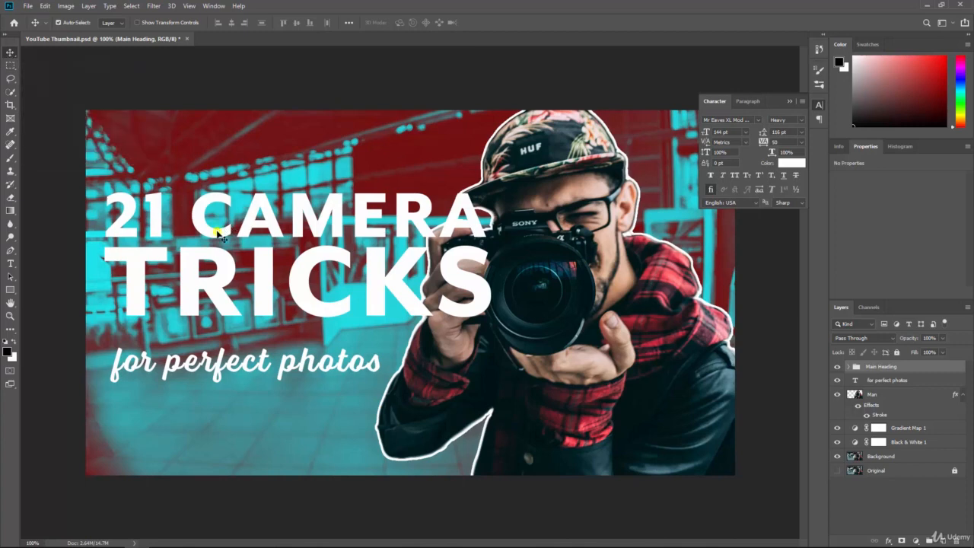
- Set the Move tool's auto-select to Group and move the "Main Heading" group about 11 px right and 12 px down
left_click_drag(221, 234, 272, 223)
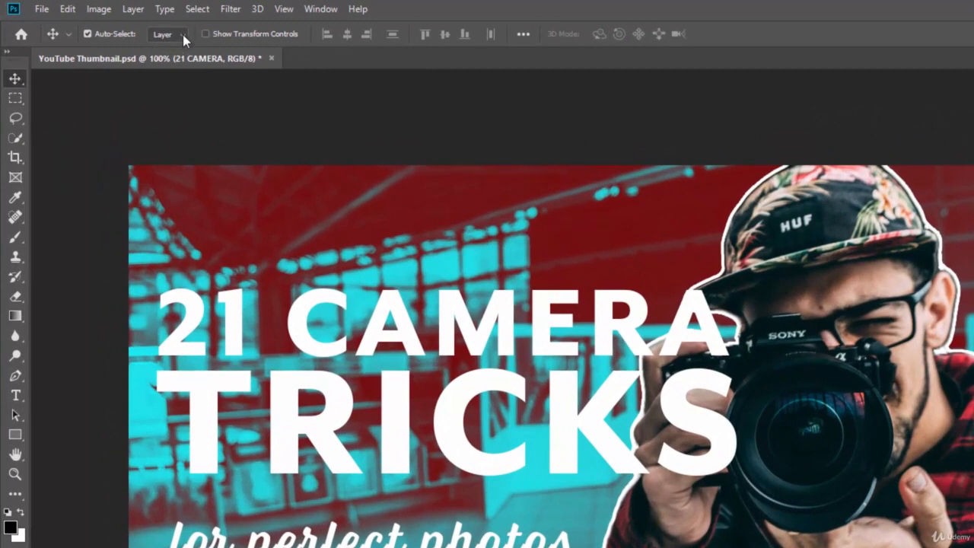
left_click(184, 33)
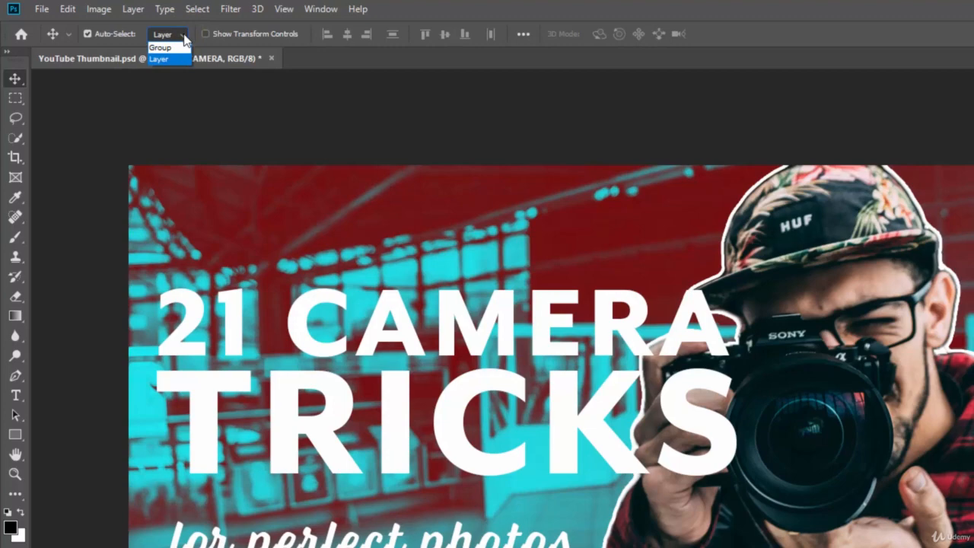
left_click(172, 47)
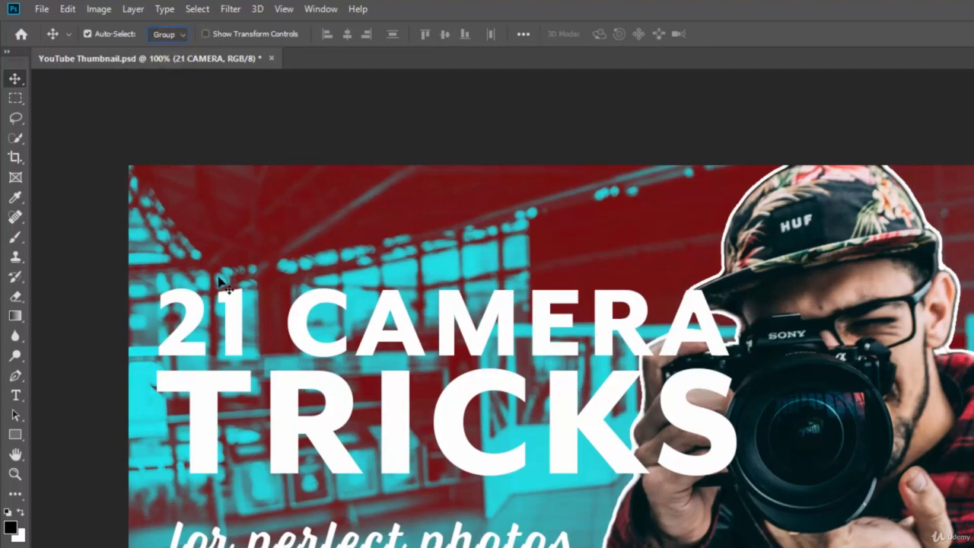
left_click_drag(271, 299, 243, 318)
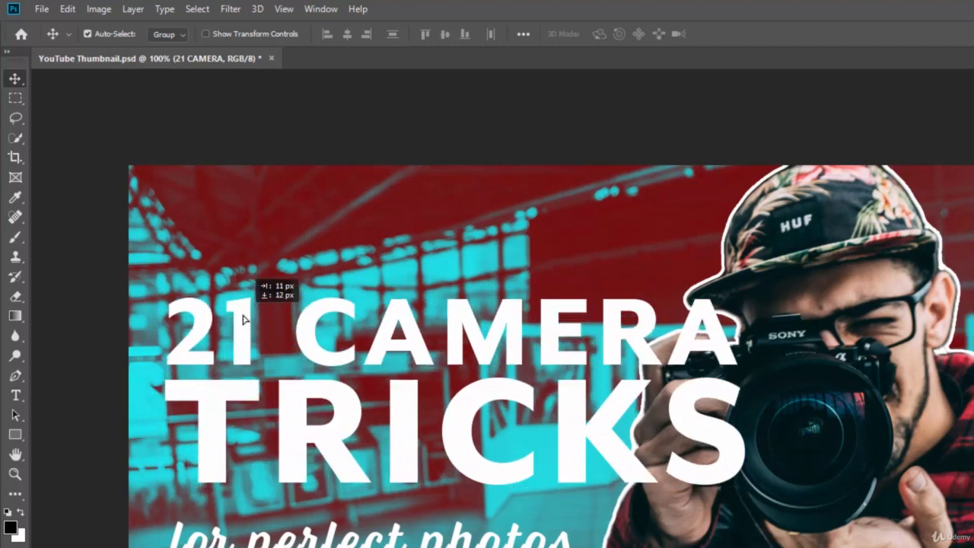
- Try moving "21 CAMERA" on its own with auto-select set to Layer, and undo that move
left_click(160, 46)
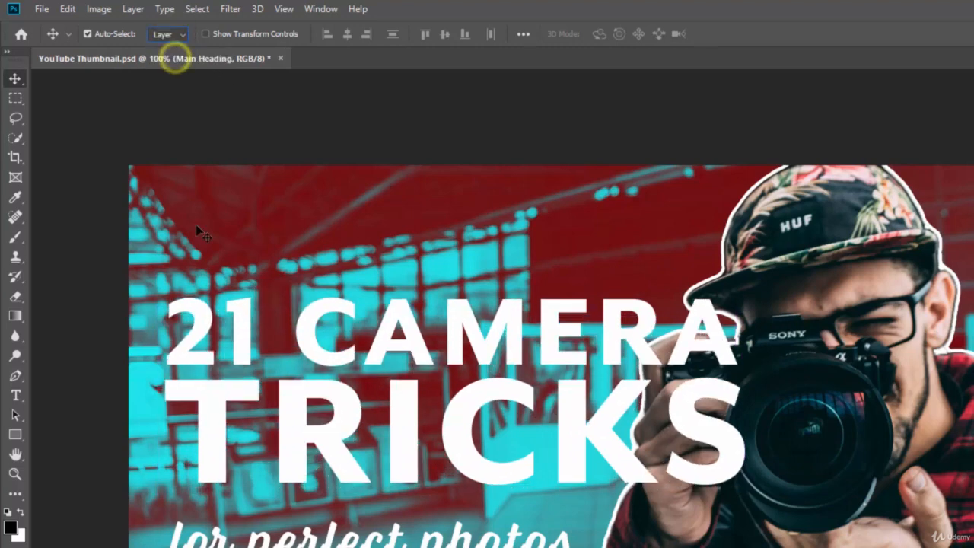
left_click_drag(207, 318, 314, 233)
key("ctrl+z")
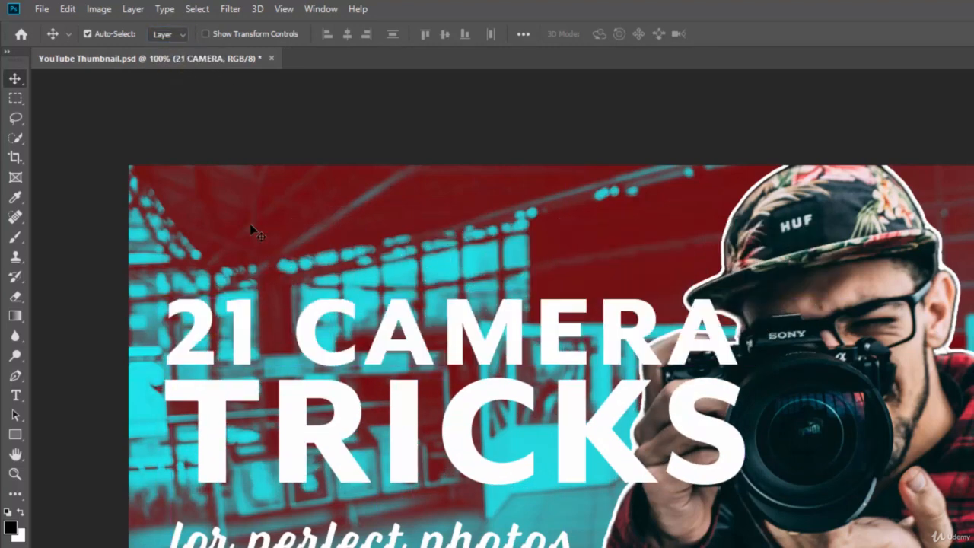
- Set auto-select to Group and reposition the whole "Main Heading" group so "TRICKS" sits just above the script line
left_click(176, 35)
left_click(164, 45)
mouse_move(202, 314)
left_mouse_down()
mouse_move(213, 276)
mouse_move(211, 305)
mouse_move(183, 312)
left_mouse_up()
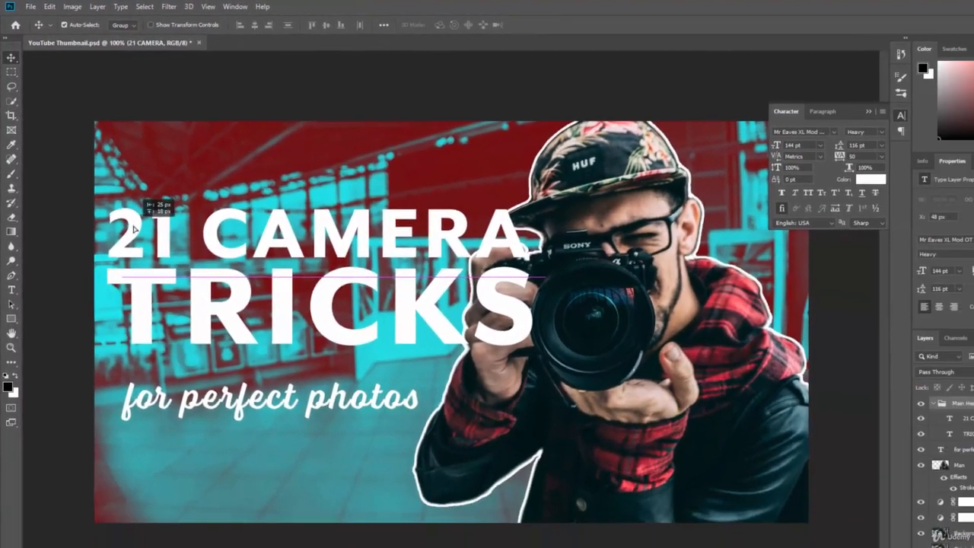
mouse_move(133, 228)
left_mouse_down()
mouse_move(131, 236)
mouse_move(143, 228)
left_mouse_up()
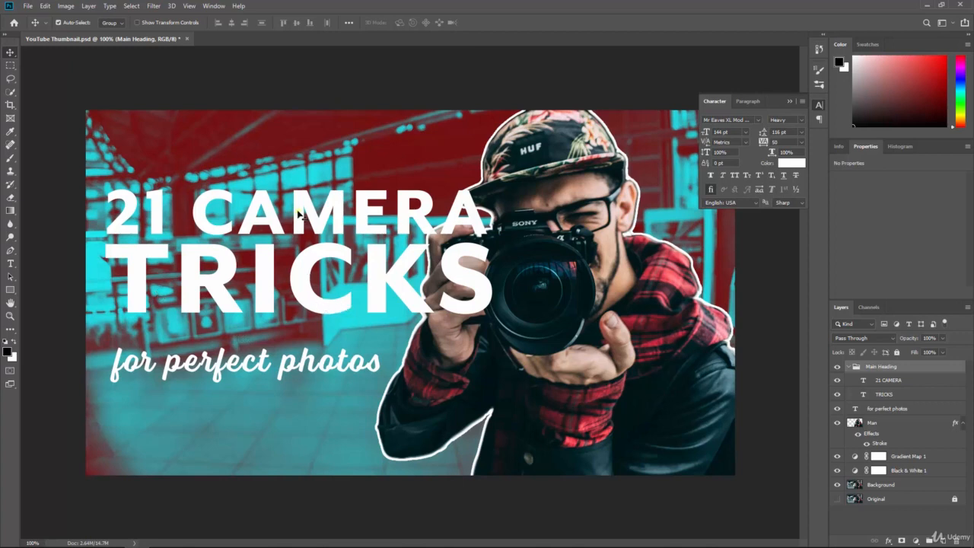
left_click_drag(299, 214, 308, 234)
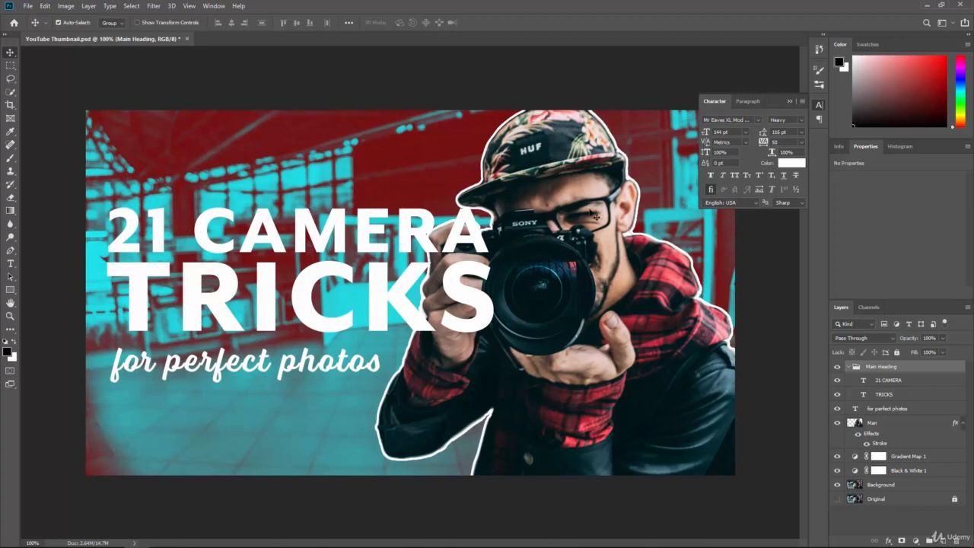
- Collapse the Character settings and save the thumbnail document
left_click(789, 103)
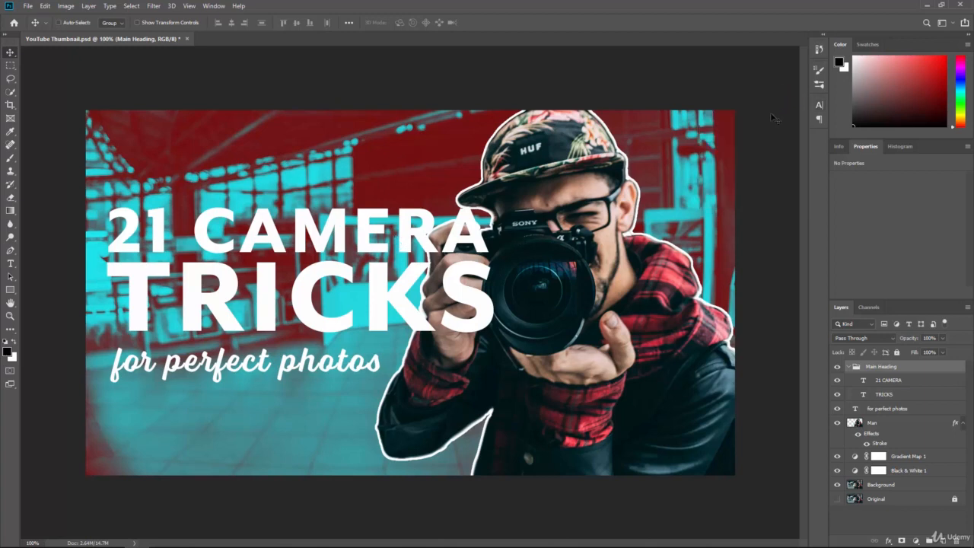
key("ctrl+s")
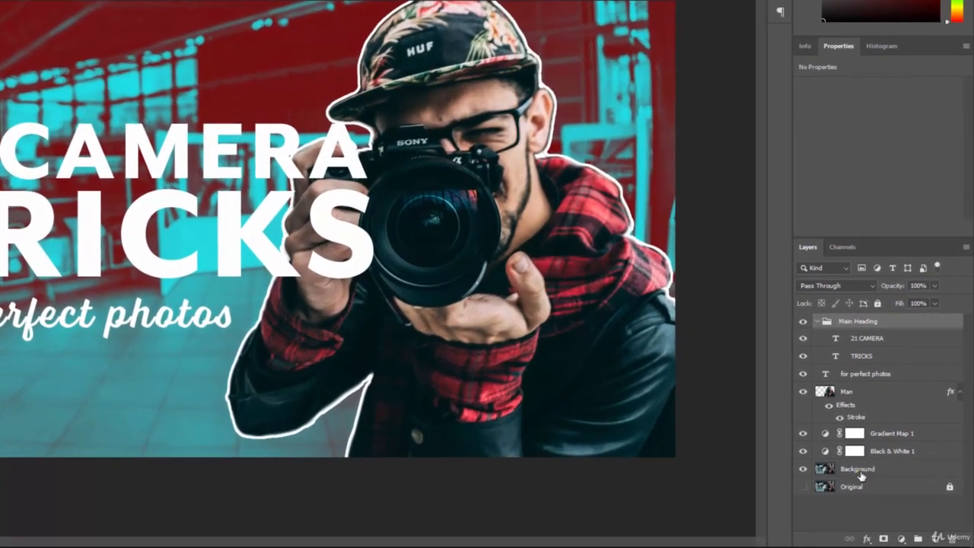
- Add a black-to-transparent linear gradient fill layer above the "Background" layer, at a 90° angle and 100% scale
left_click(881, 484)
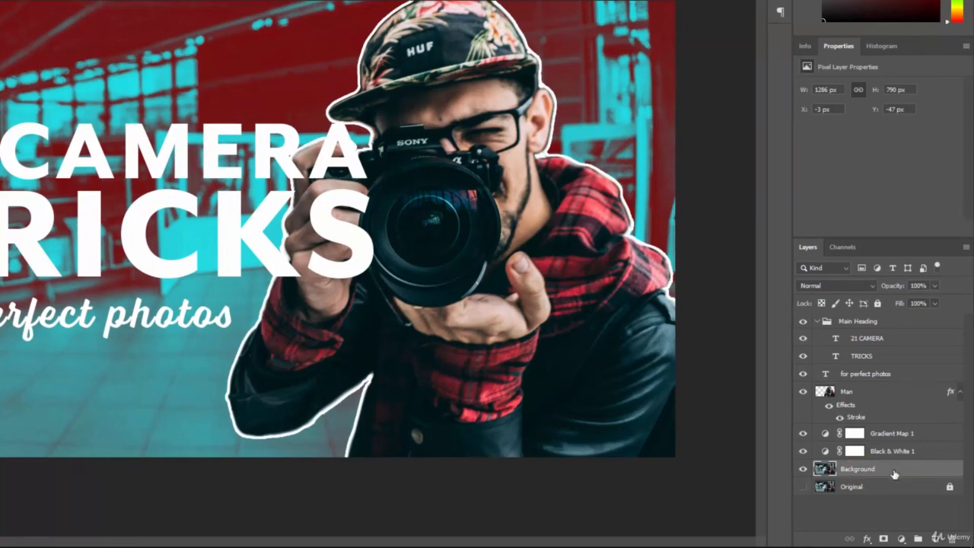
left_click(901, 539)
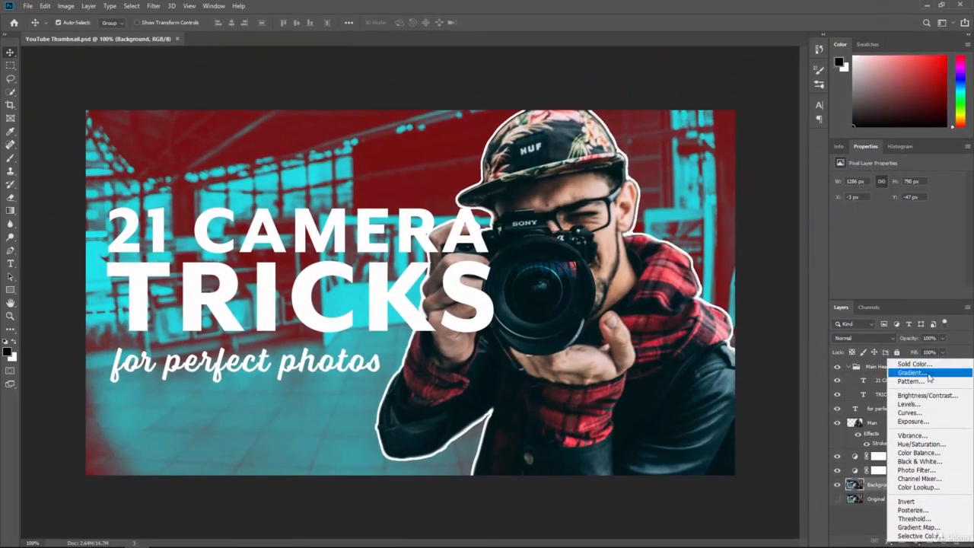
left_click(921, 354)
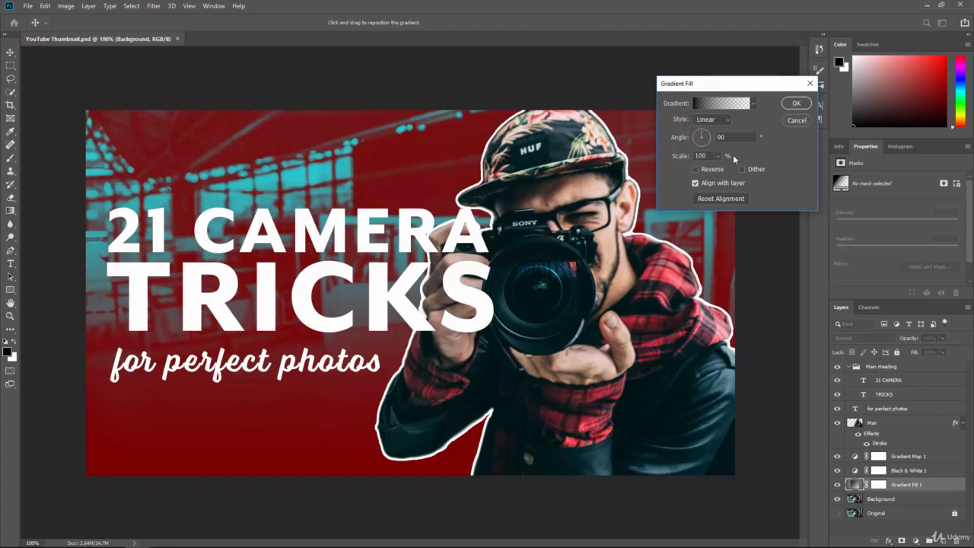
left_click(796, 106)
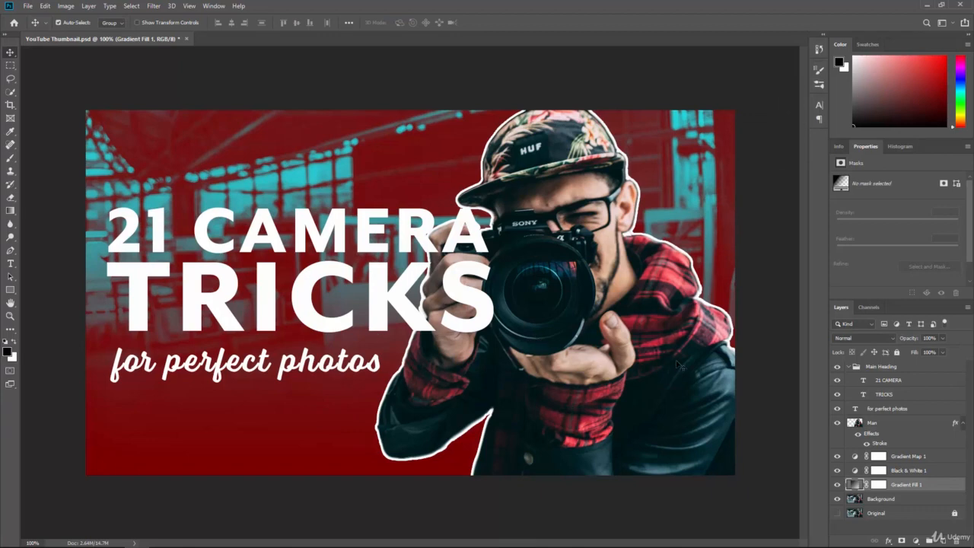
- Move the "Gradient Fill 1" layer above "Gradient Map 1", just below the "Man" layer, and leave it selected
left_click_drag(922, 488, 916, 455)
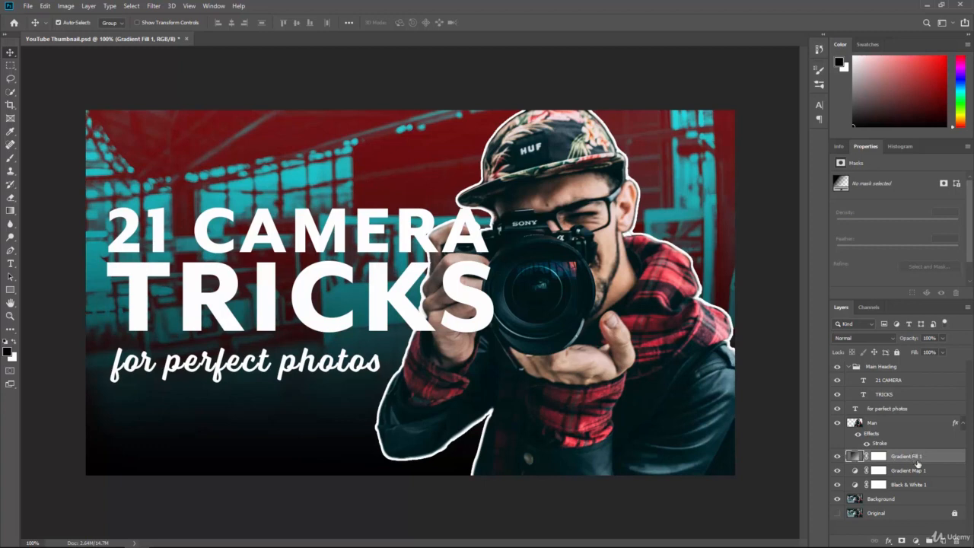
left_click(906, 488)
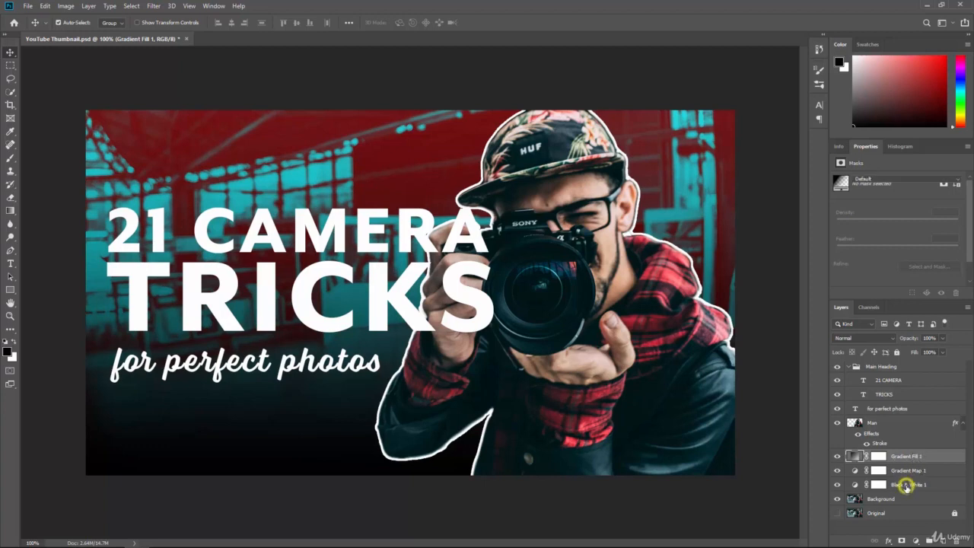
left_click(905, 472)
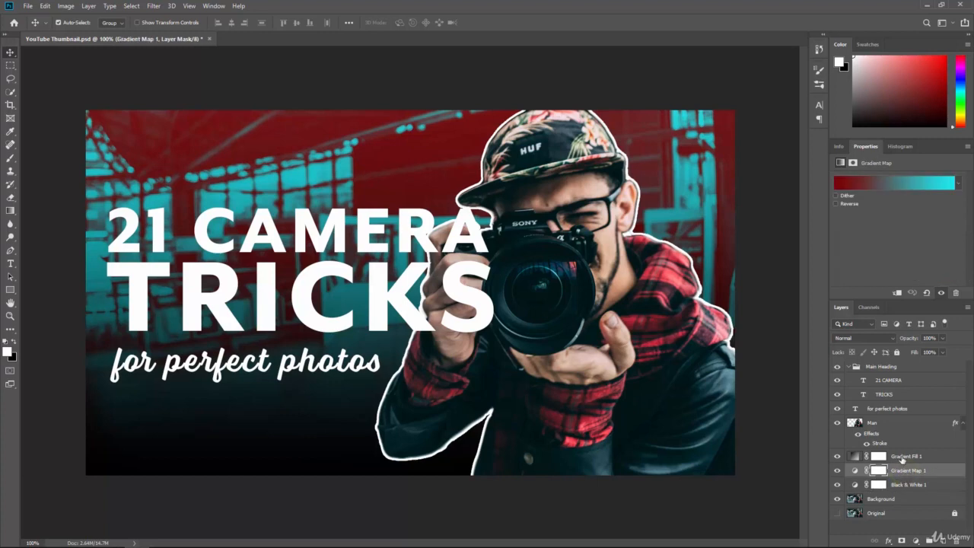
left_click(901, 456)
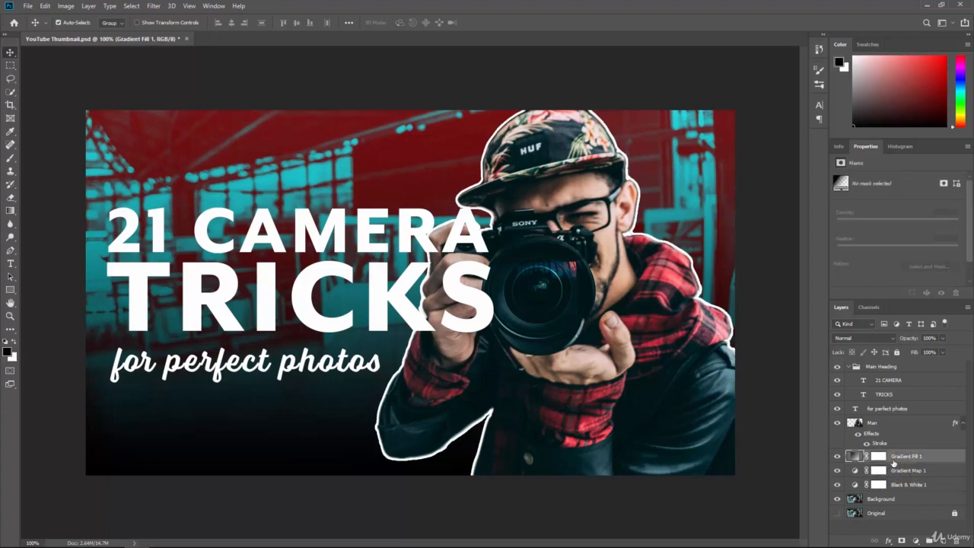
- Open the gradient fill's settings, try a scale of 122%, and set the scale back to 100%
double_click(854, 456)
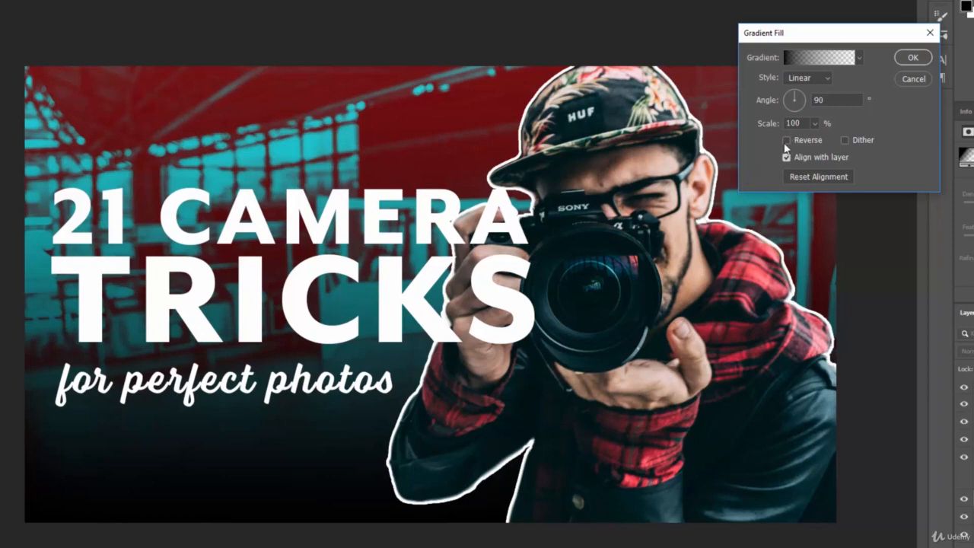
mouse_move(768, 122)
left_mouse_down()
mouse_move(792, 122)
mouse_move(690, 128)
mouse_move(751, 128)
left_mouse_up()
left_click(804, 120)
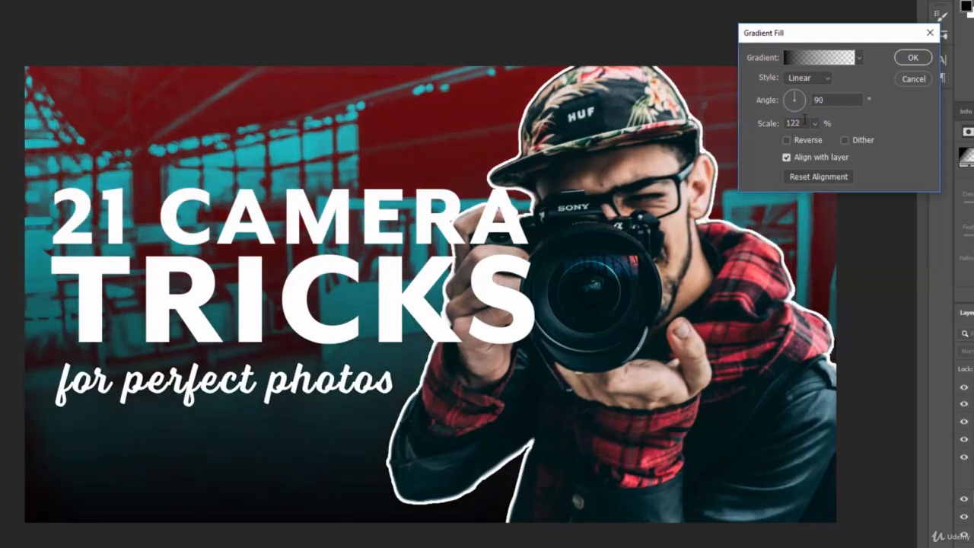
double_click(804, 120)
type("100")
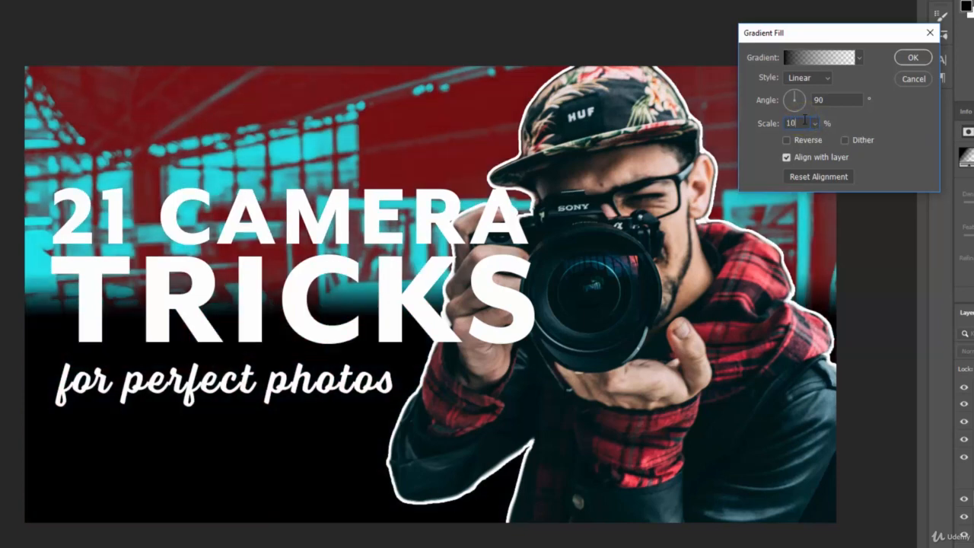
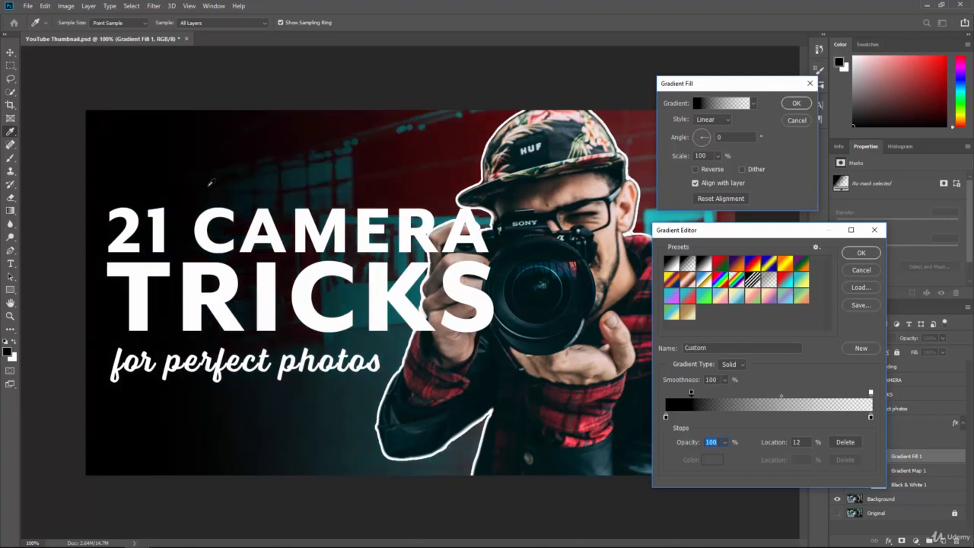
- Try the gradient's black opacity stop at 35%, settle it slightly past 17%, and accept the gradient and its fill settings
left_click_drag(692, 393, 738, 393)
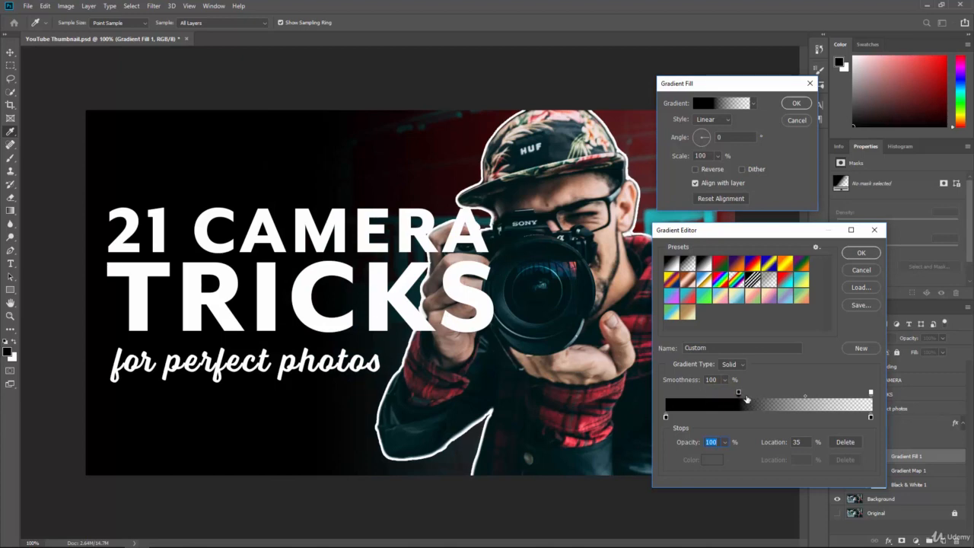
left_click_drag(738, 393, 700, 393)
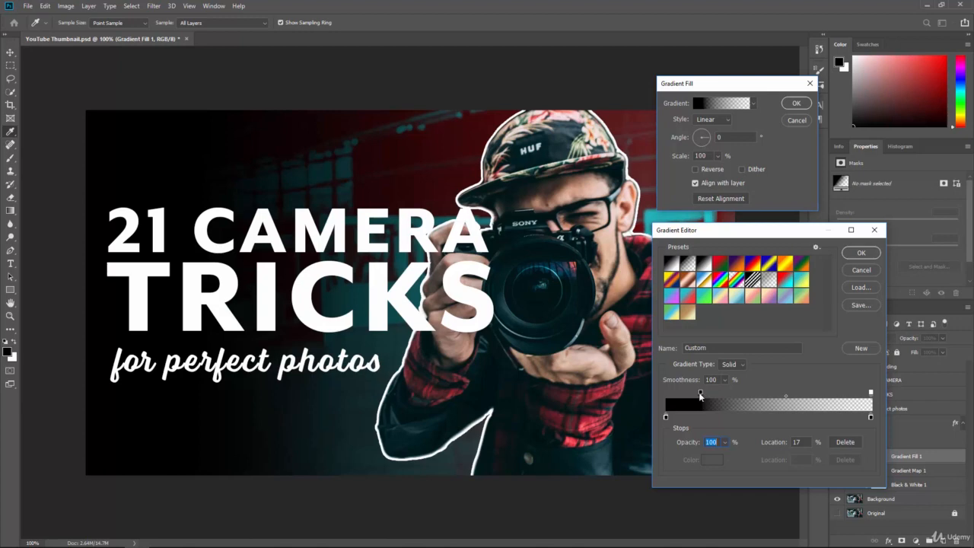
left_click_drag(700, 393, 710, 394)
left_click(860, 253)
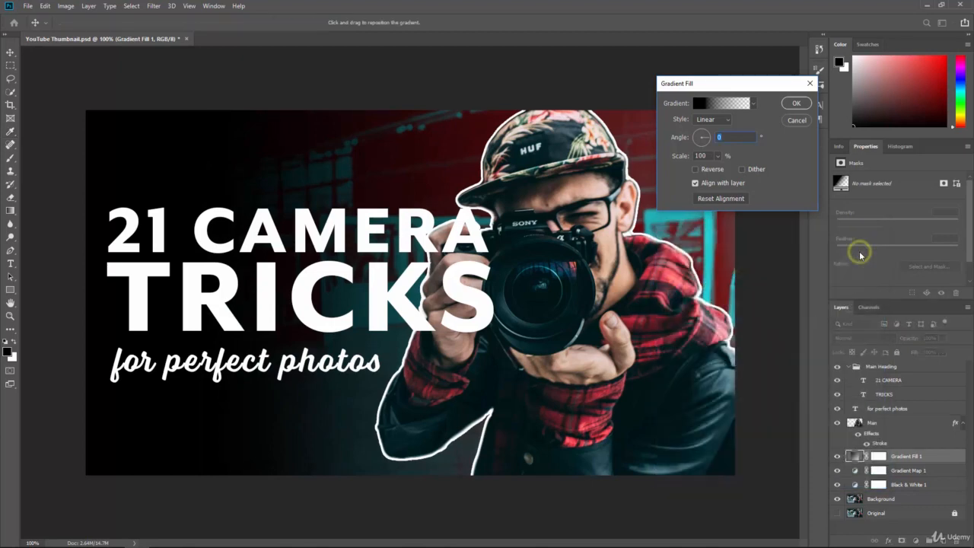
left_click(795, 104)
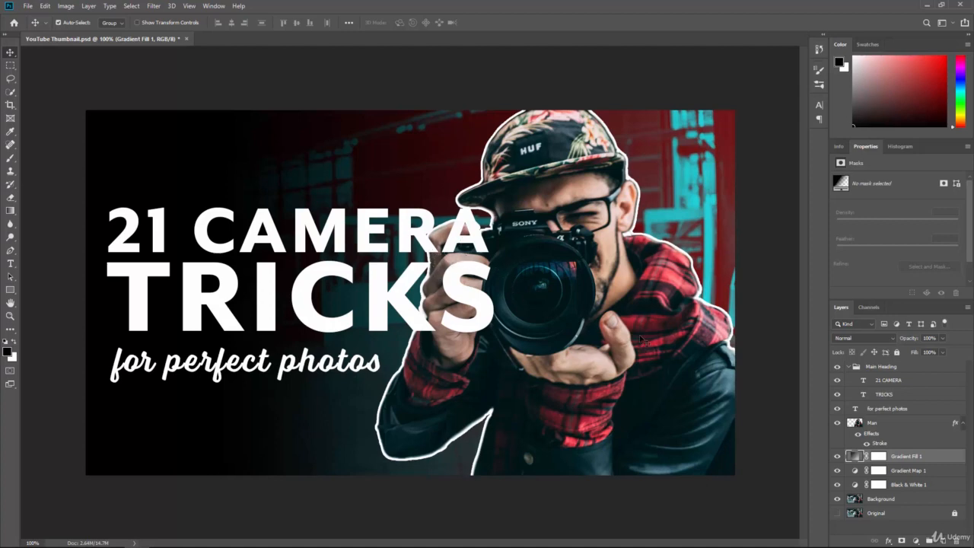
- Collapse the "Main Heading" group and move it below the "Man" layer, directly above "Gradient Fill 1"
left_click(849, 367)
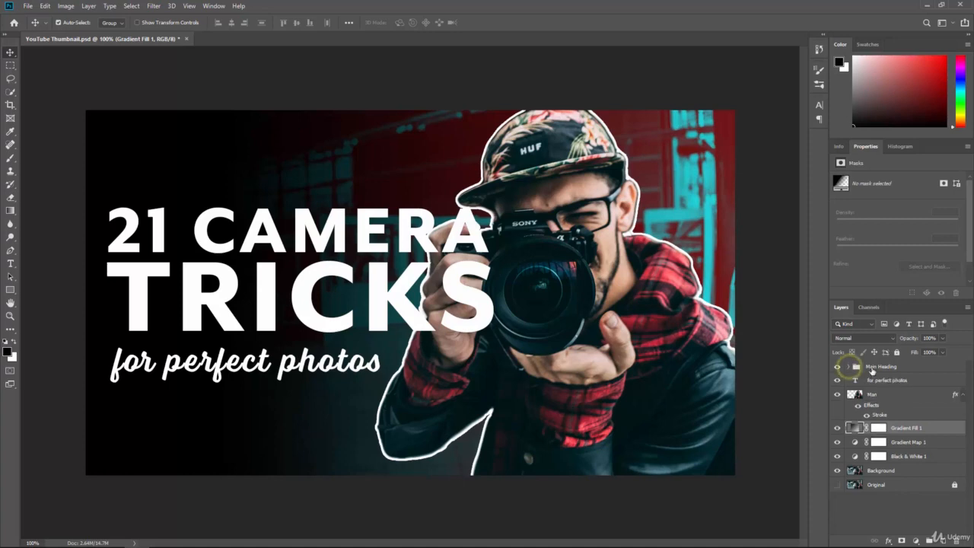
left_click(909, 367)
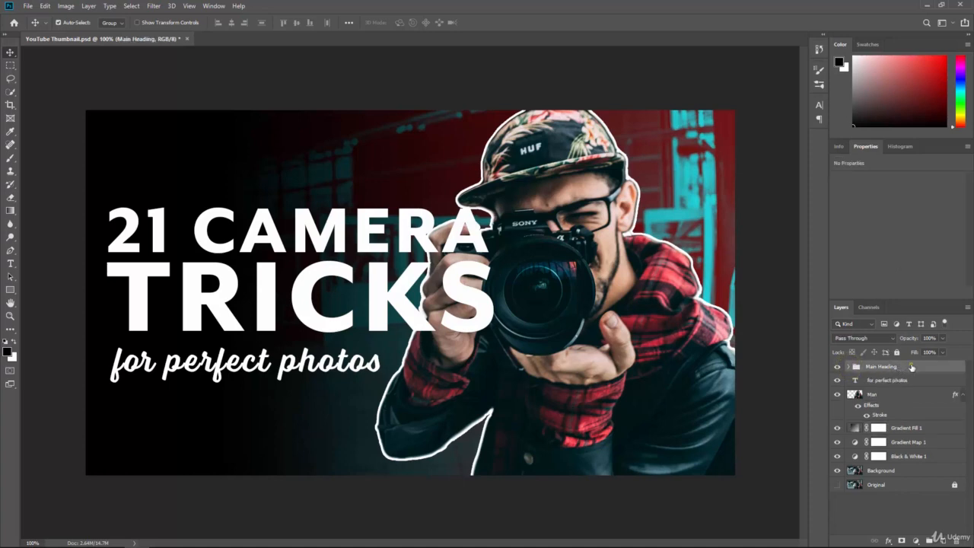
left_click_drag(911, 367, 907, 421)
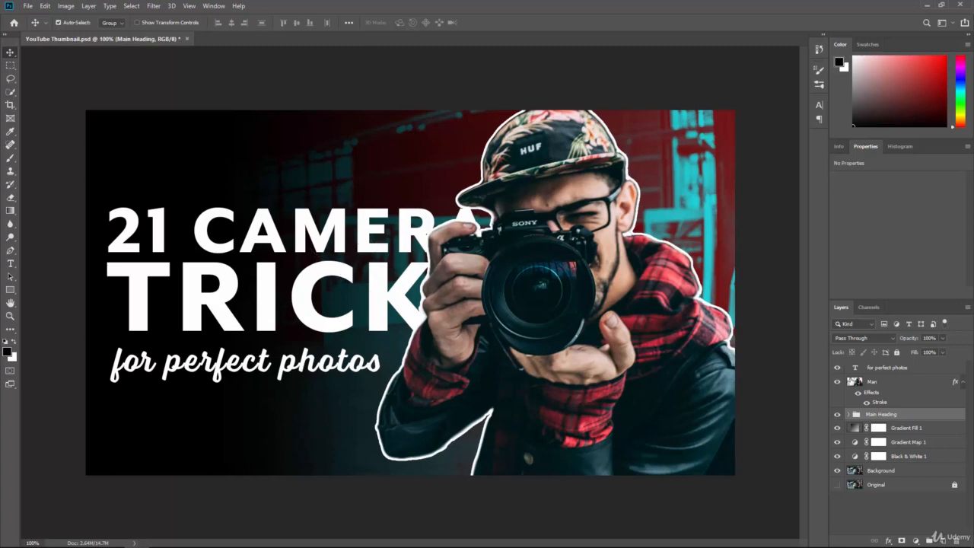
- Expand the "Main Heading" group and reduce the "21 CAMERA" text to 129 pt
left_click(848, 414)
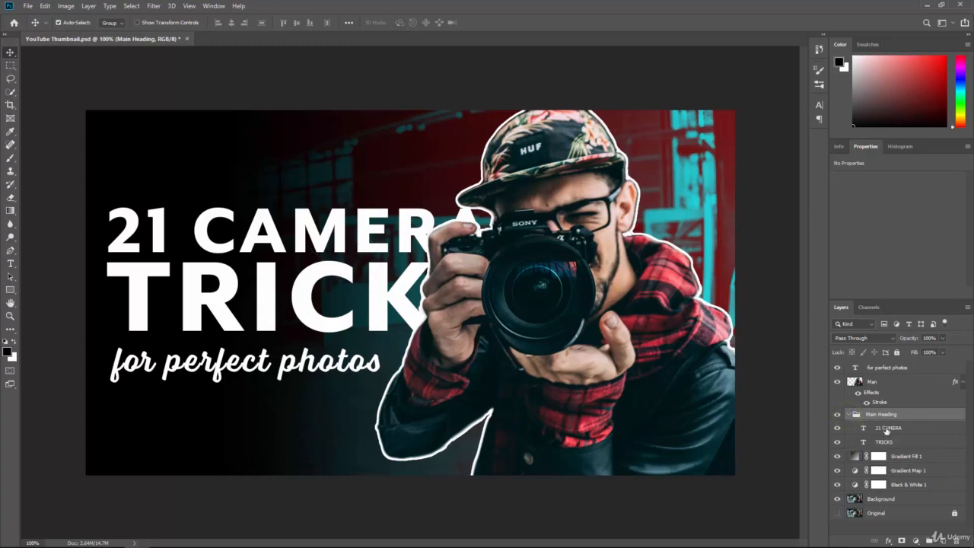
left_click(870, 429)
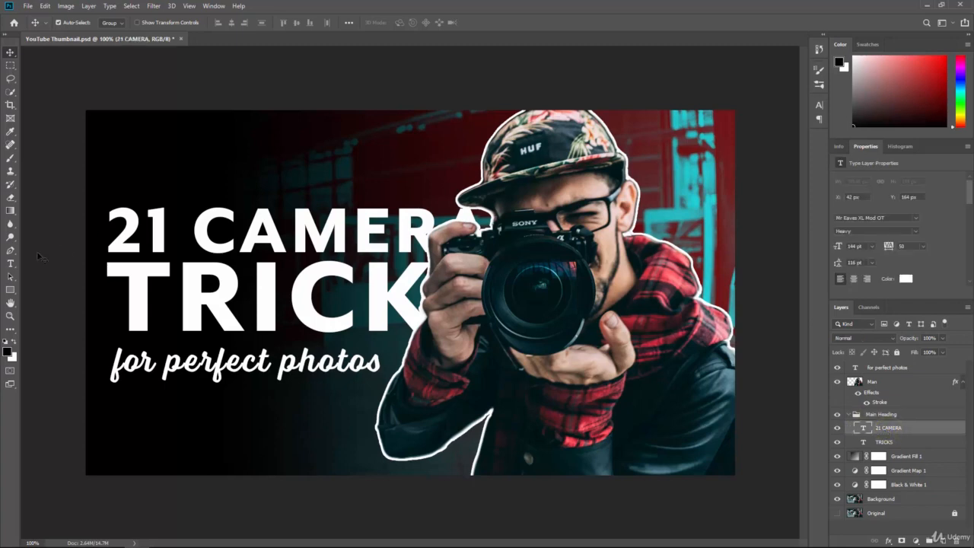
left_click(11, 263)
left_click(225, 236)
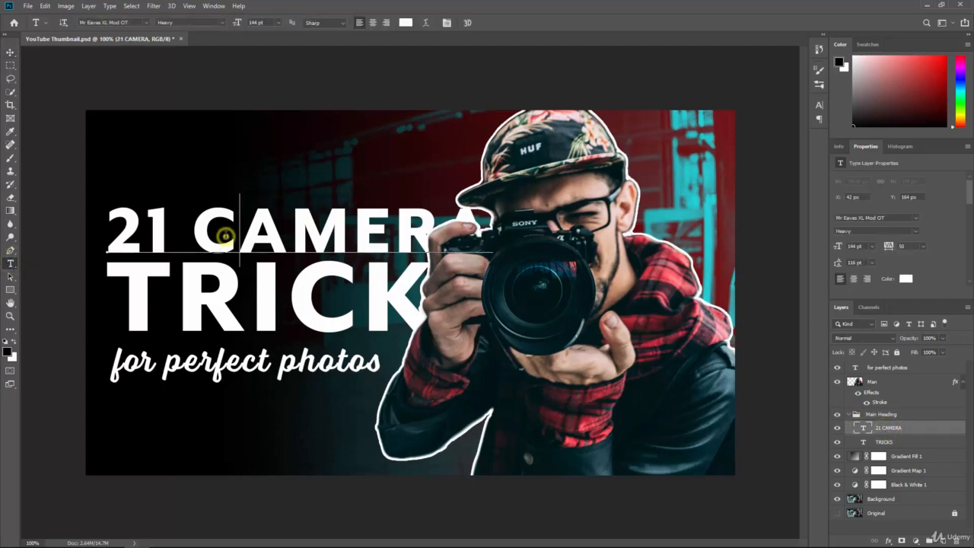
left_click_drag(108, 229, 493, 228)
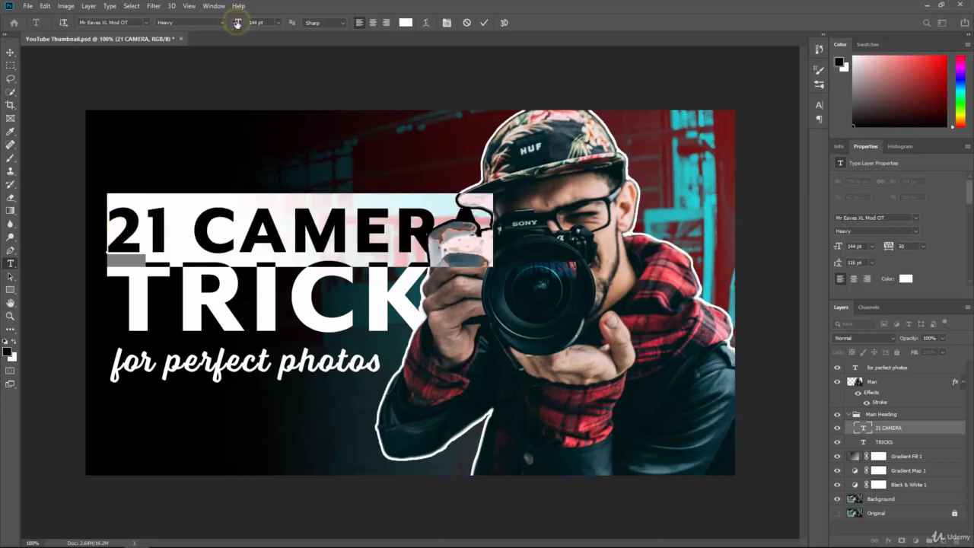
left_click_drag(237, 22, 229, 29)
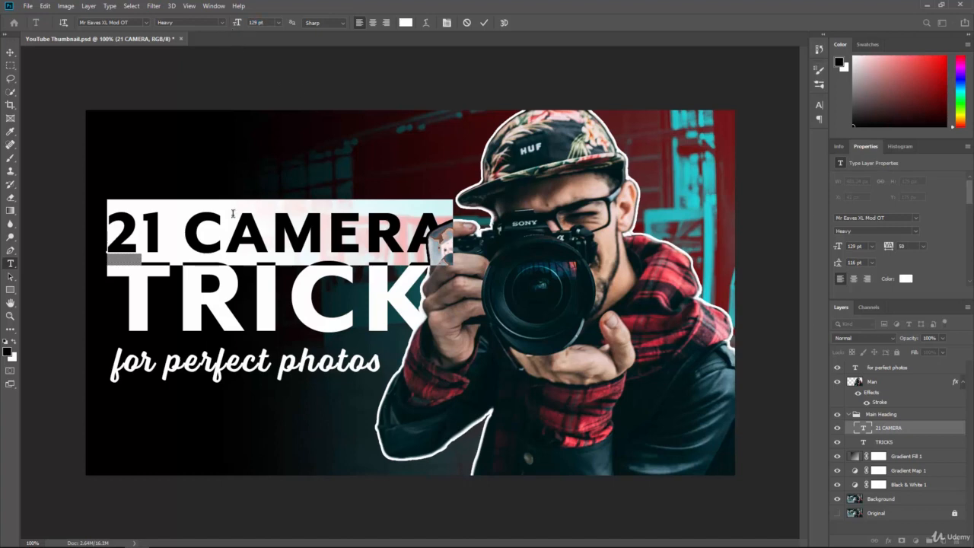
left_click(10, 52)
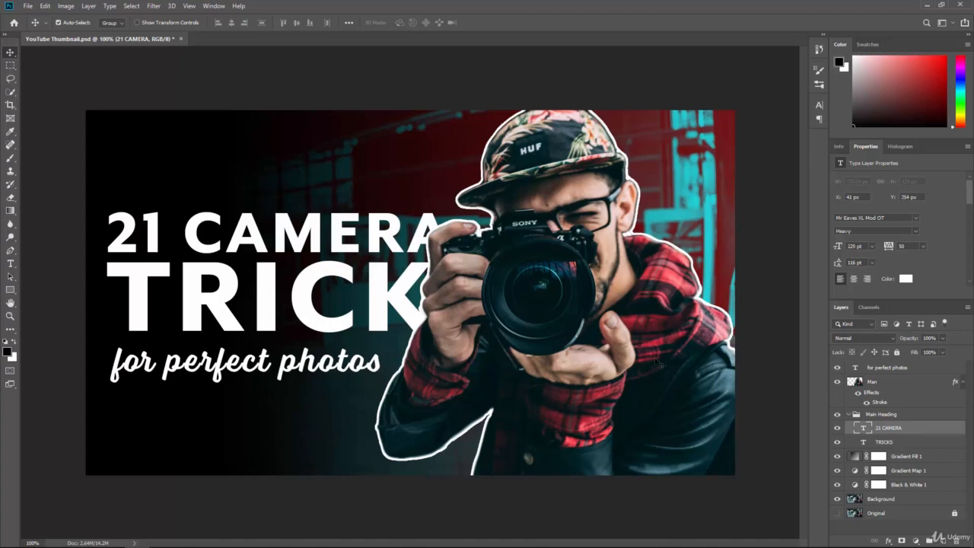
- Select the whole word "TRICKS" and reduce its font size to 184 pt
left_click(902, 444)
left_click(10, 263)
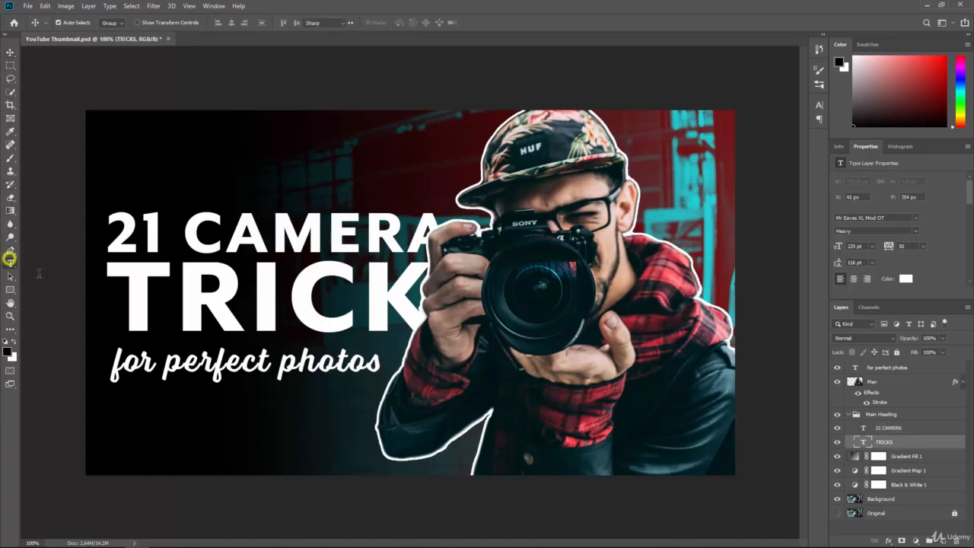
double_click(190, 296)
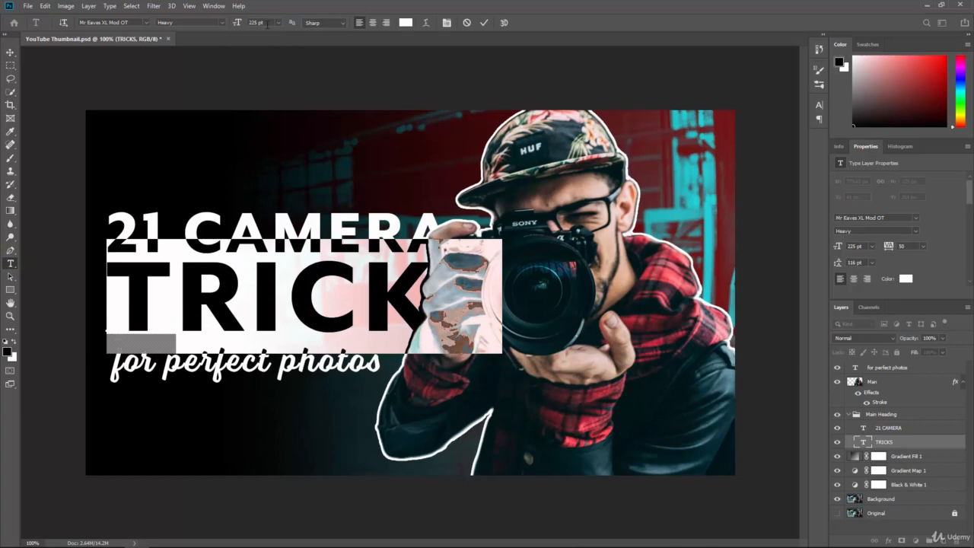
left_click_drag(238, 23, 219, 39)
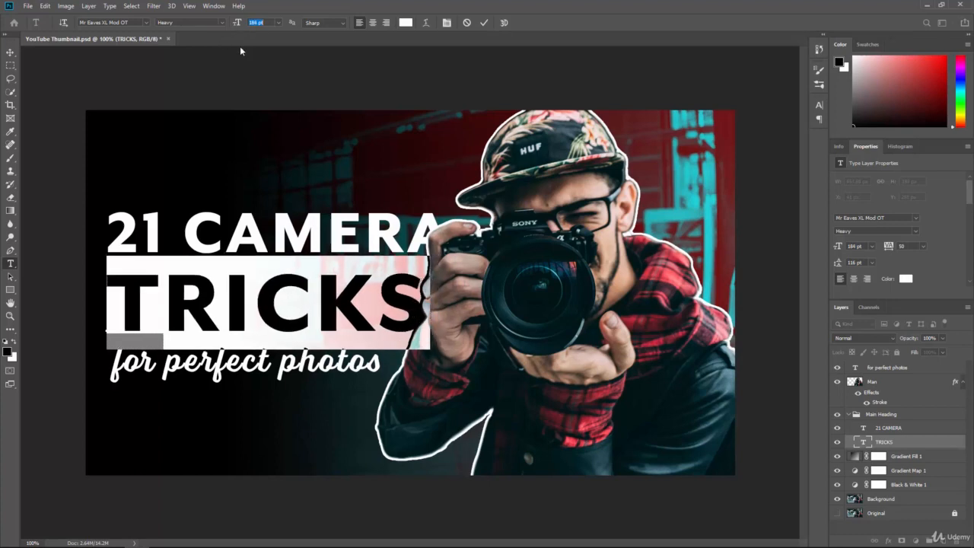
- Fine-tune the heading's font sizes, setting "21 CAMERA" to 124 pt and "TRICKS" to 189 pt
left_click(894, 430)
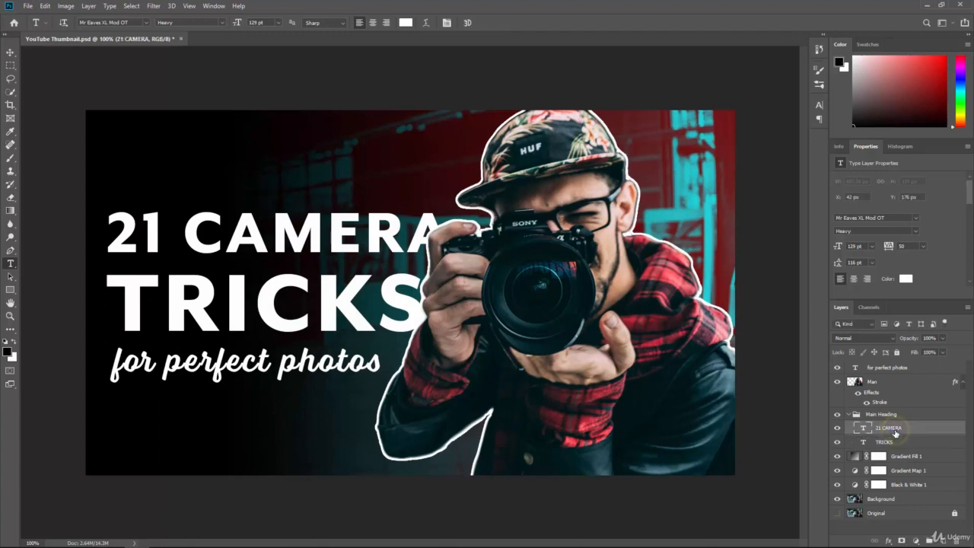
left_click_drag(236, 26, 235, 37)
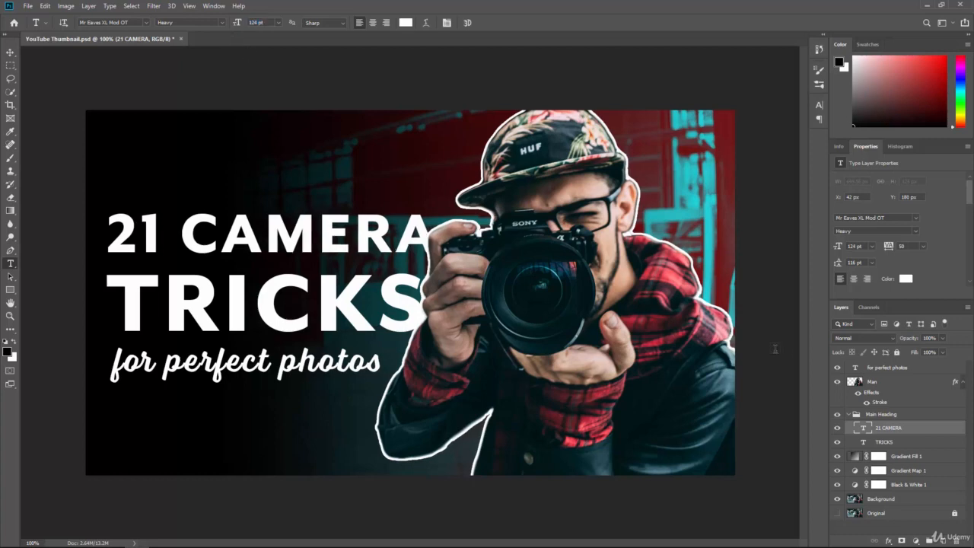
left_click(879, 442)
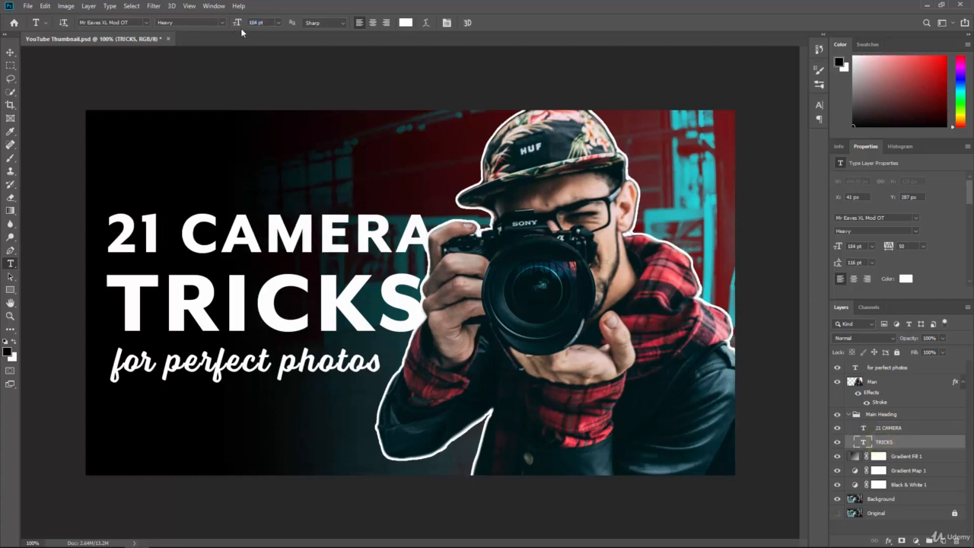
left_click_drag(238, 24, 242, 25)
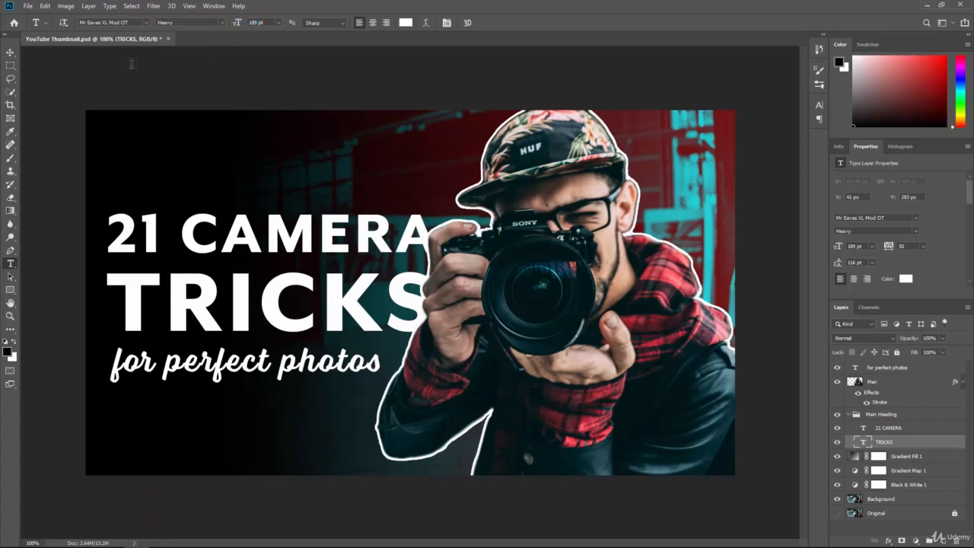
- Try moving the whole "Main Heading" group with the Move tool, and undo that move
left_click(10, 52)
left_click_drag(135, 292, 165, 306)
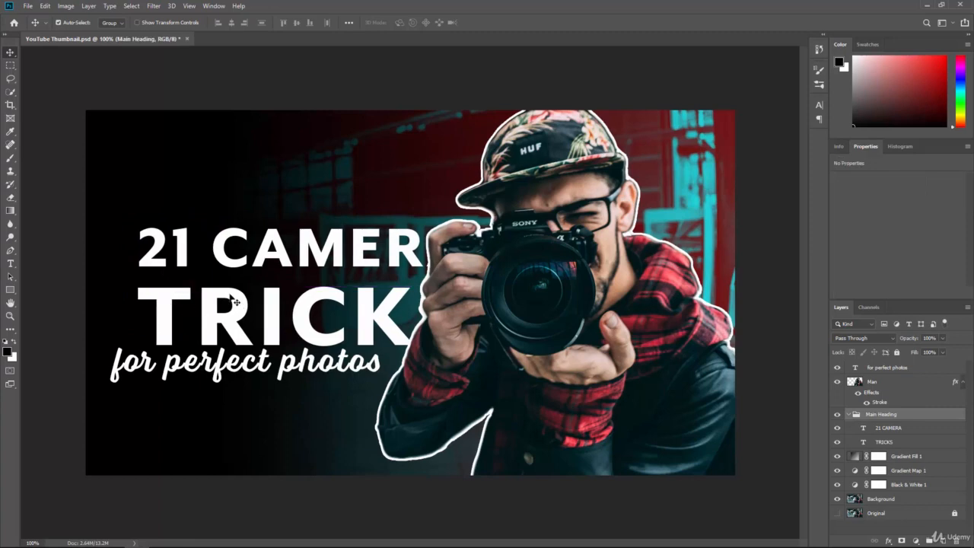
key("ctrl+z")
- Set the Move tool's auto-select to Layer, try moving "TRICKS" on its own slightly upward, and undo that move
left_click(108, 23)
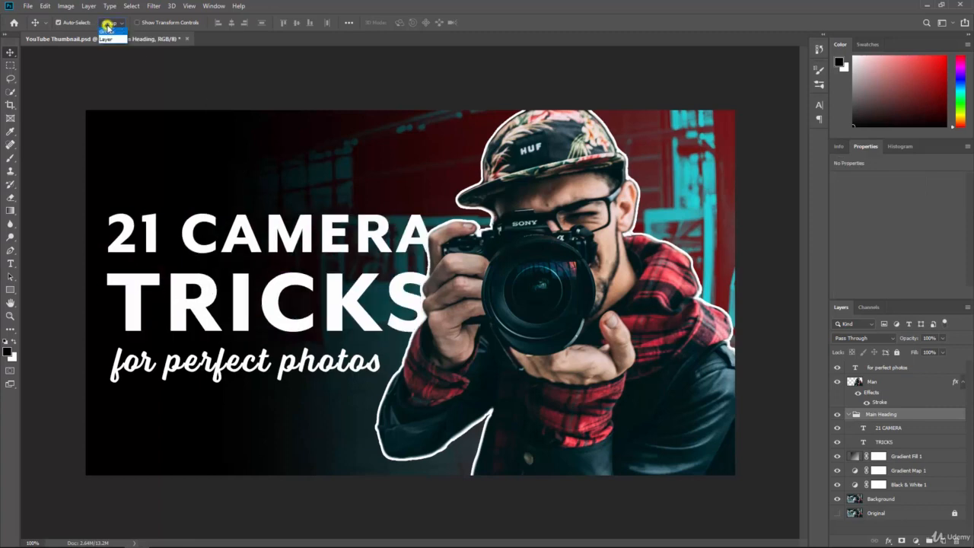
left_click(105, 34)
left_click(135, 283)
mouse_move(151, 293)
left_mouse_down()
mouse_move(201, 250)
mouse_move(149, 285)
left_mouse_up()
key("ctrl+z")
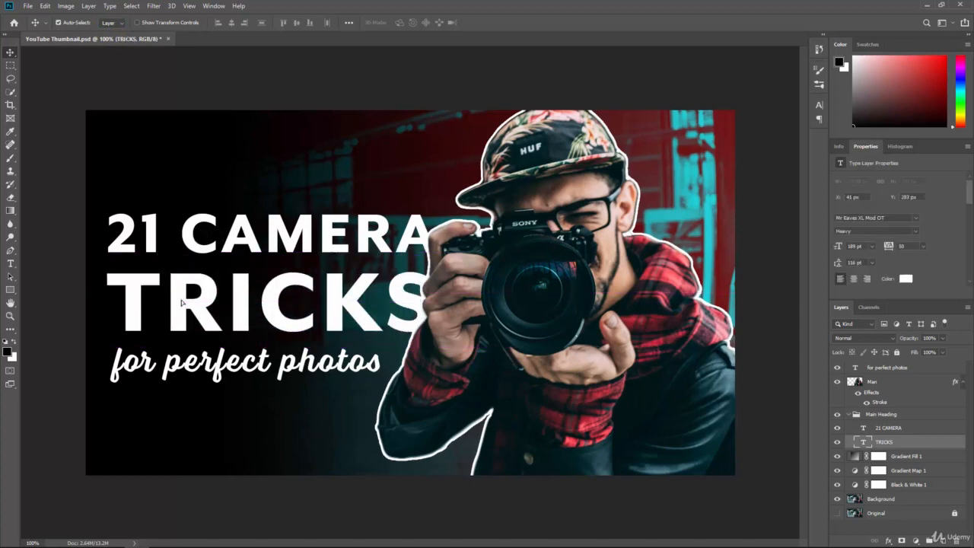
- Nudge "TRICKS" upward to a Y position of 262 px, closing the gap below "21 CAMERA"
key("Up")
key("Up")
key("Up")
key("Up")
key("Up")
key("Up")
key("Up")
key("Up")
key("Up")
key("Up")
key("Up")
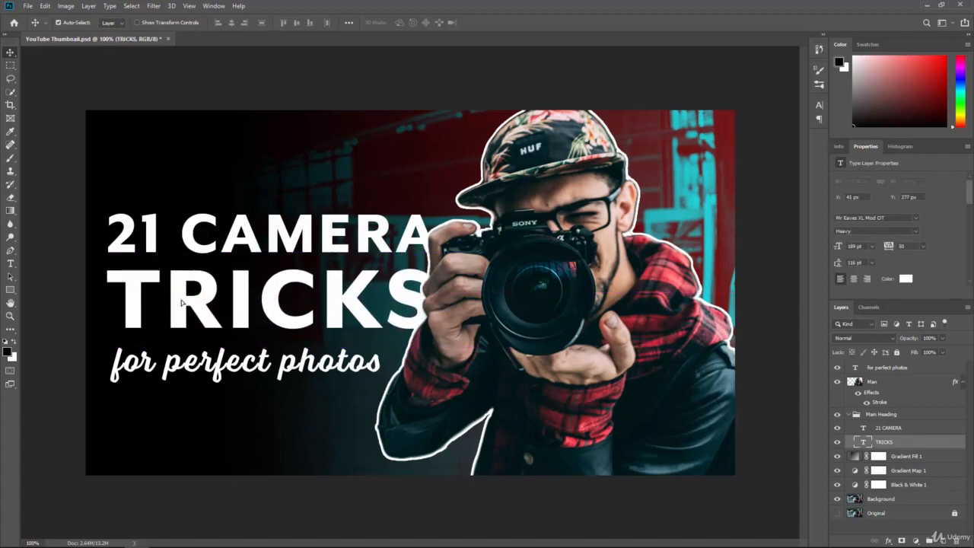
key("Up")
key("Up")
key("Up")
key("Up")
key("Up")
key("Up")
key("Up")
key("Up")
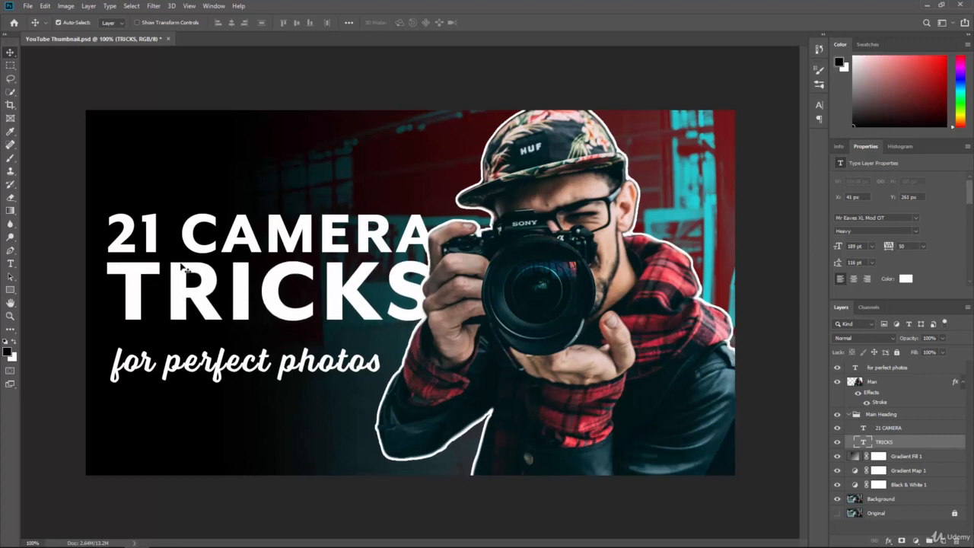
- Set the Move tool's auto-select to Group and shift the "Main Heading" group slightly up and to the left
left_click(105, 27)
left_click(106, 19)
mouse_move(127, 226)
left_mouse_down()
mouse_move(116, 251)
mouse_move(118, 215)
mouse_move(127, 232)
mouse_move(124, 224)
left_mouse_up()
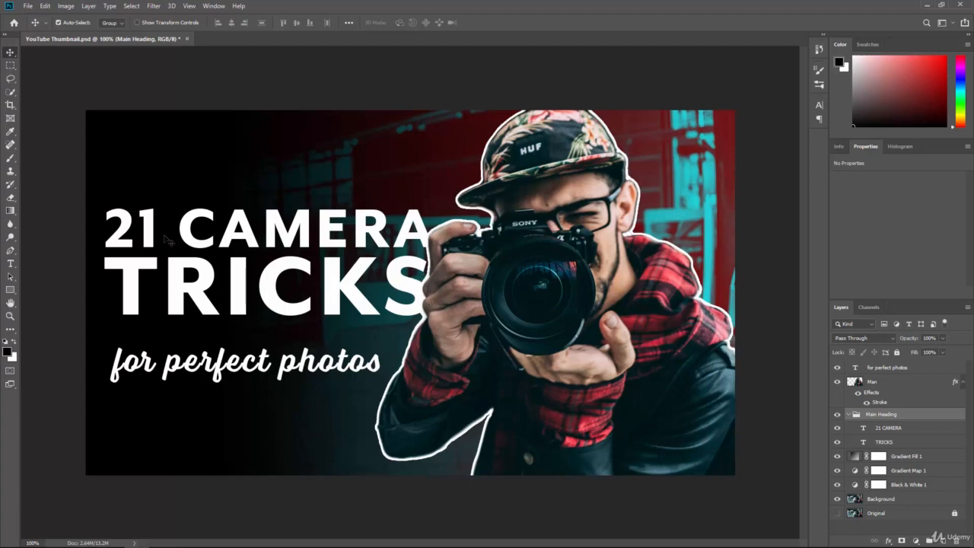
key("Left")
key("Left")
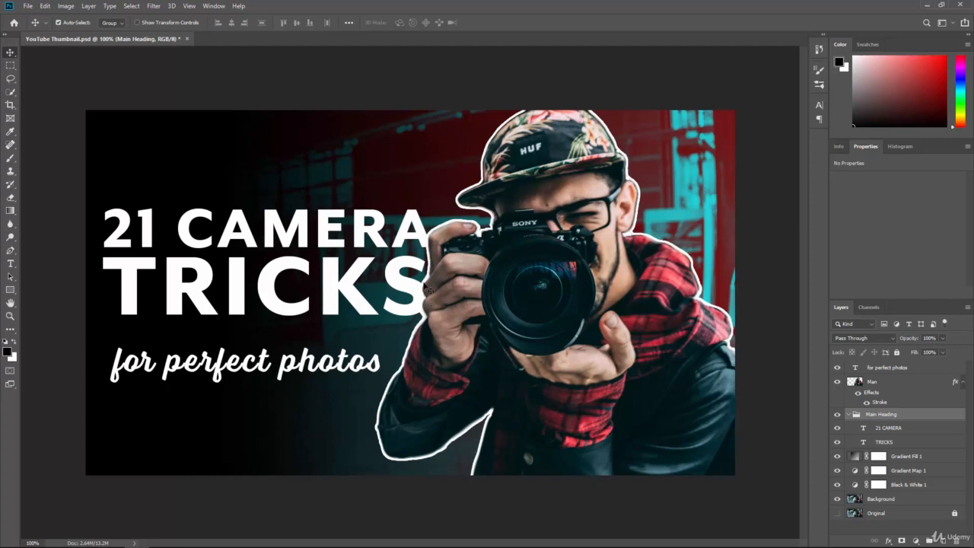
key("Right")
key("Right")
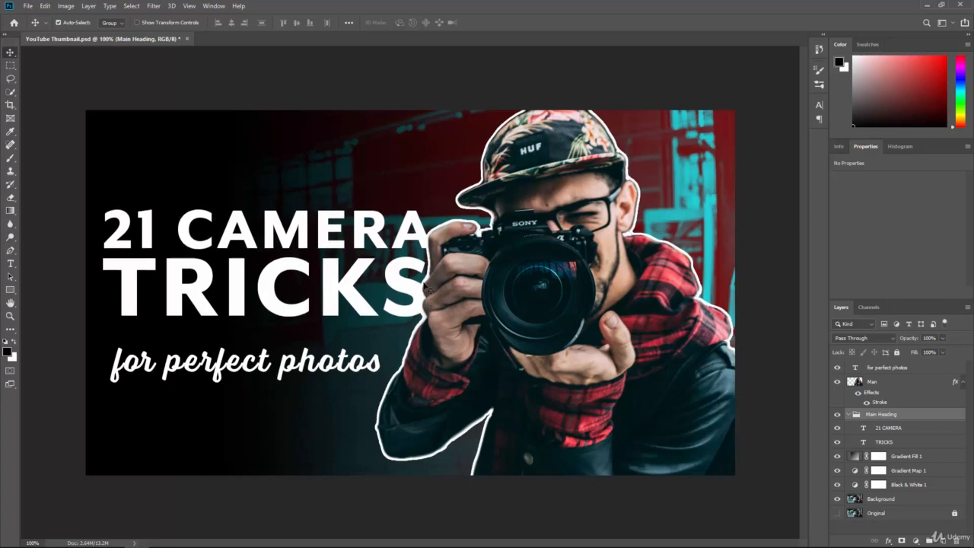
- Place the "for perfect photos" layer directly below the "Main Heading" group, outside it, and collapse the group
left_click(885, 371)
left_click_drag(890, 369, 906, 448)
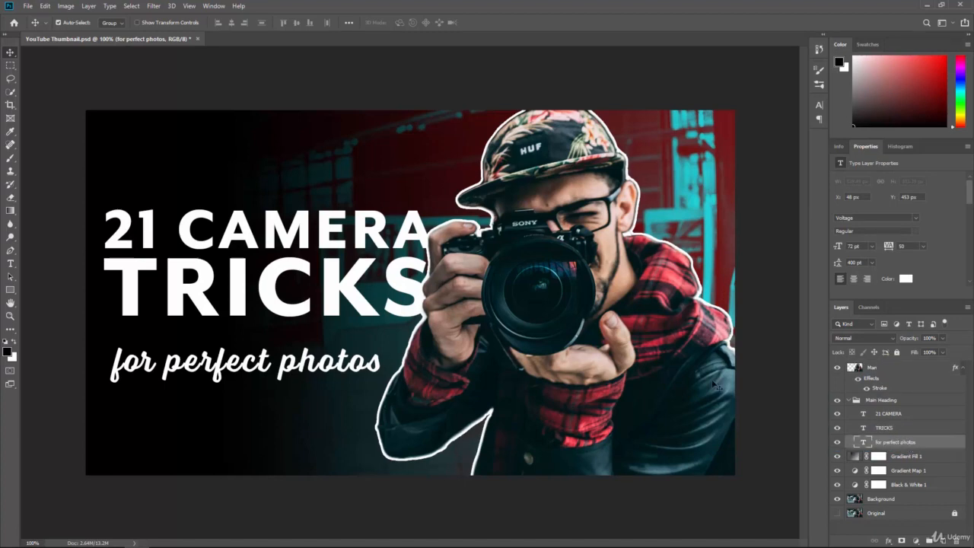
left_click(171, 374)
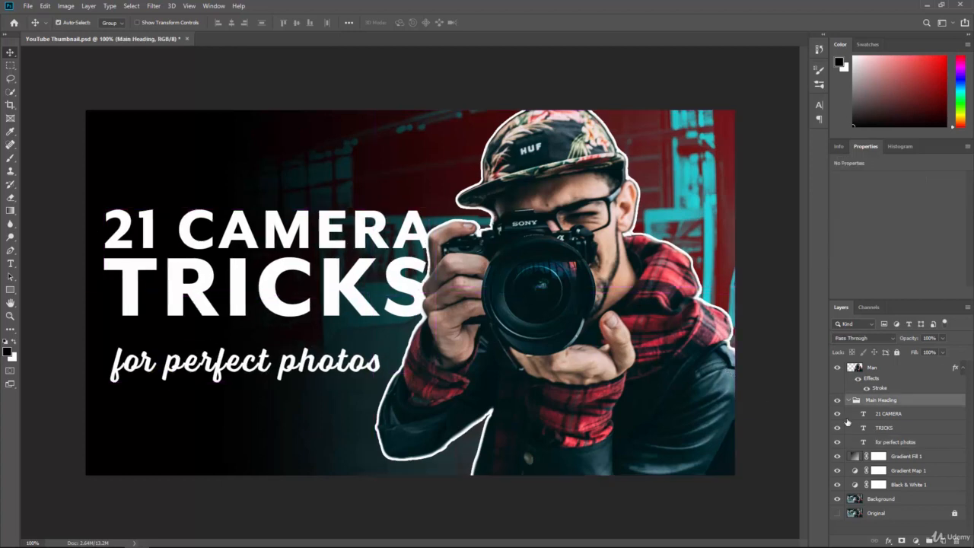
left_click_drag(898, 442, 895, 450)
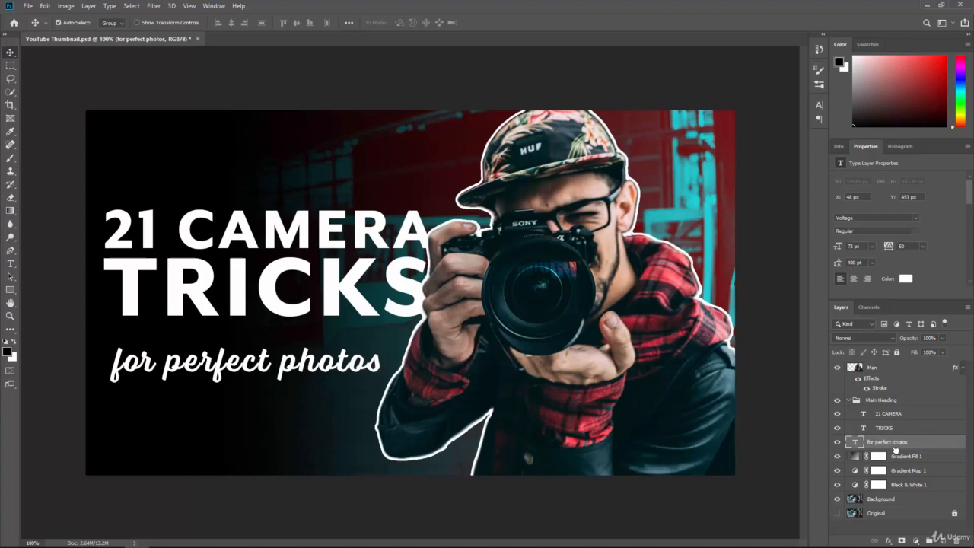
left_click(849, 399)
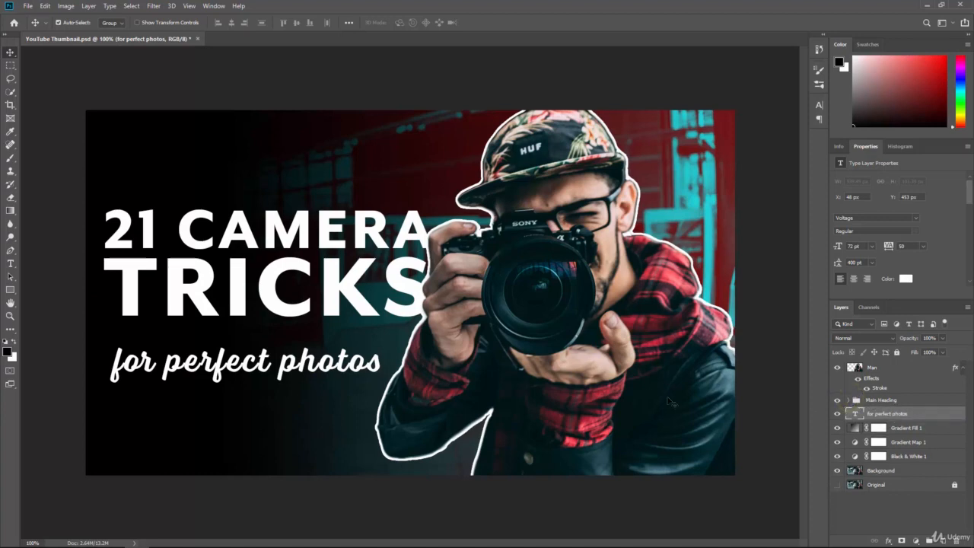
- Move "for perfect photos" up close beneath "TRICKS", set its font size to 80 pt, and shift it slightly left
left_click_drag(305, 365, 297, 342)
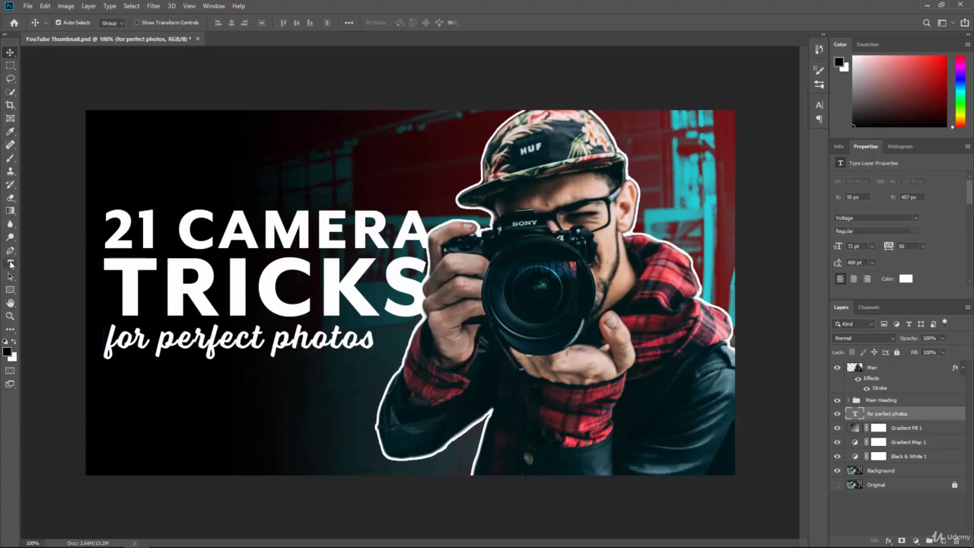
left_click(10, 261)
left_click_drag(237, 25, 237, 23)
key("Return")
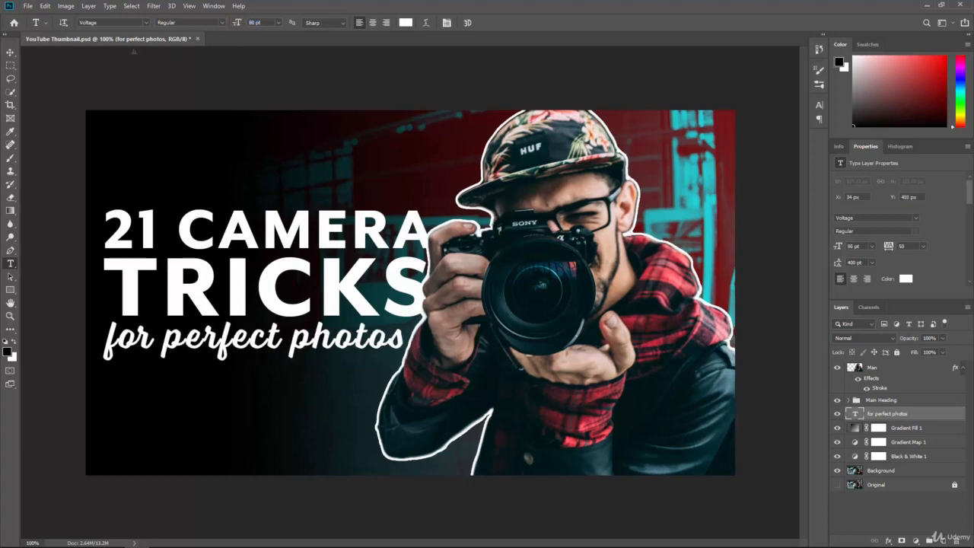
left_click(11, 52)
left_click_drag(116, 335, 110, 335)
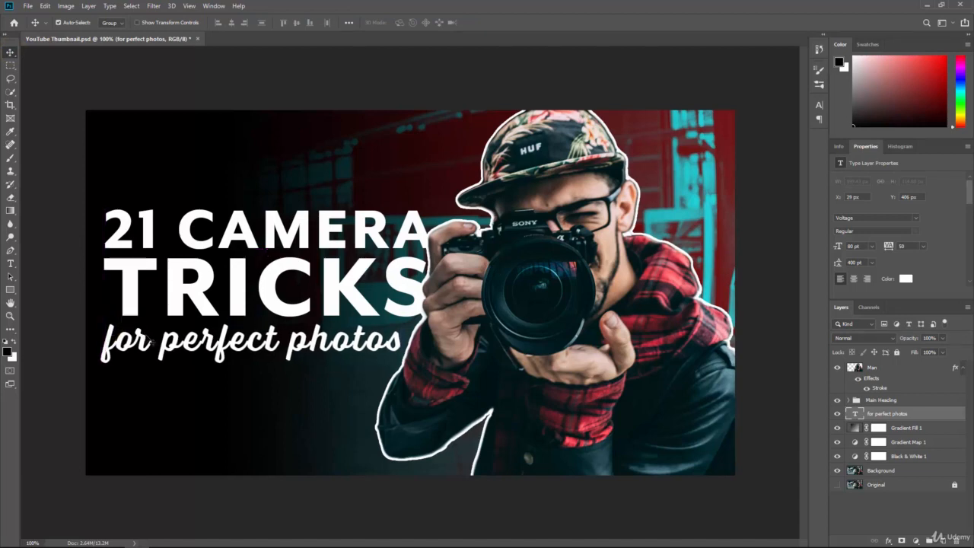
- Set the script line's font size to 69 pt and move it right to sit centered under "TRICKS"
left_click(11, 263)
left_click_drag(238, 25, 221, 27)
left_click(9, 51)
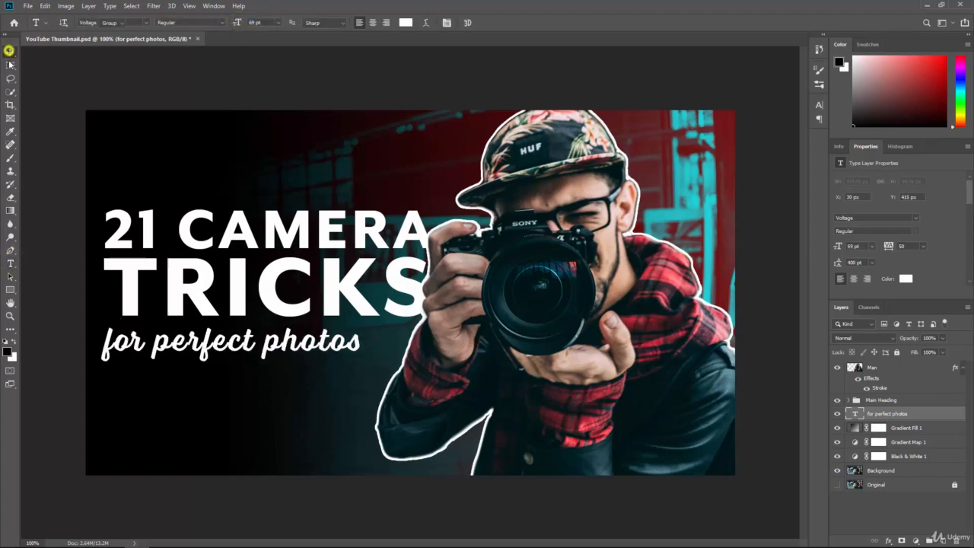
left_click_drag(156, 339, 189, 340)
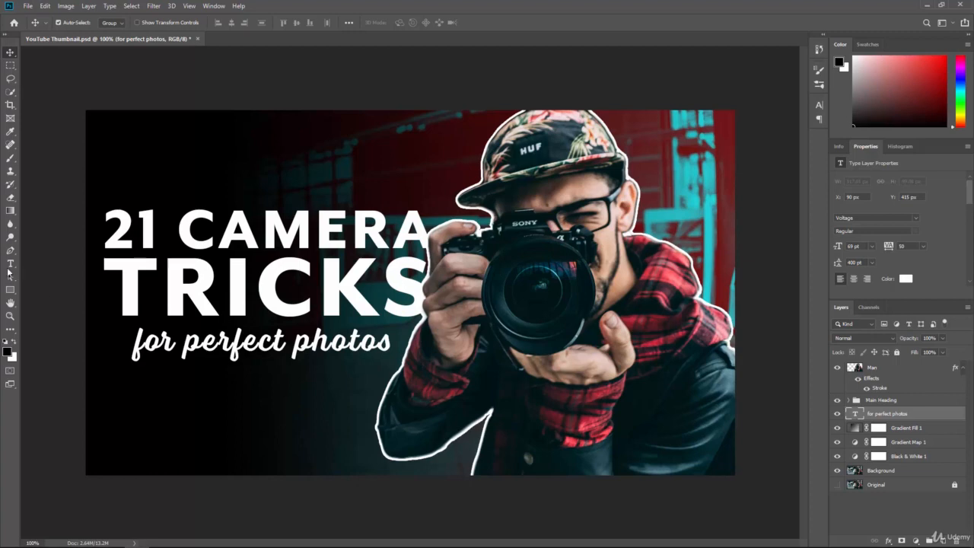
- Center-align the "for perfect photos" text and reposition it under the middle of "TRICKS"
left_click(10, 263)
triple_click(211, 342)
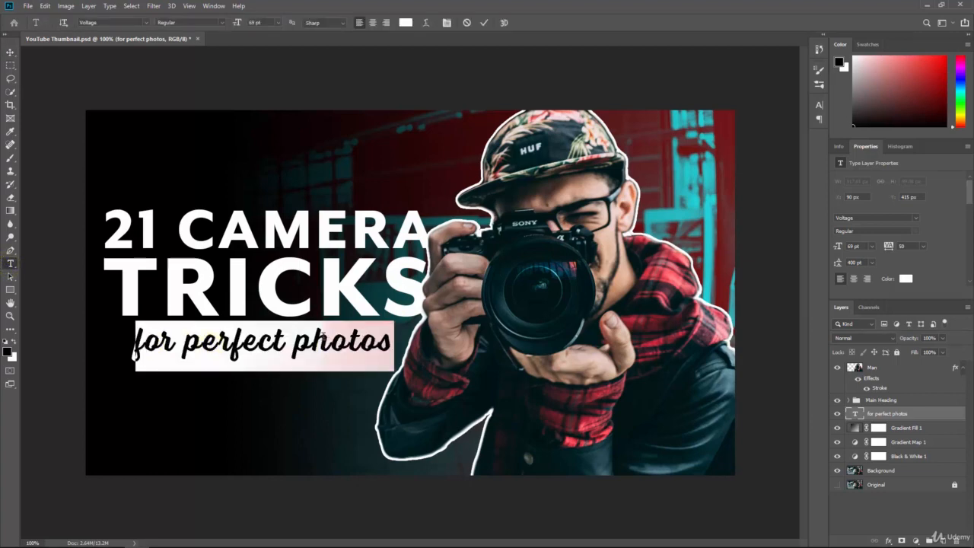
left_click(372, 22)
left_click(10, 52)
left_click_drag(114, 350, 241, 340)
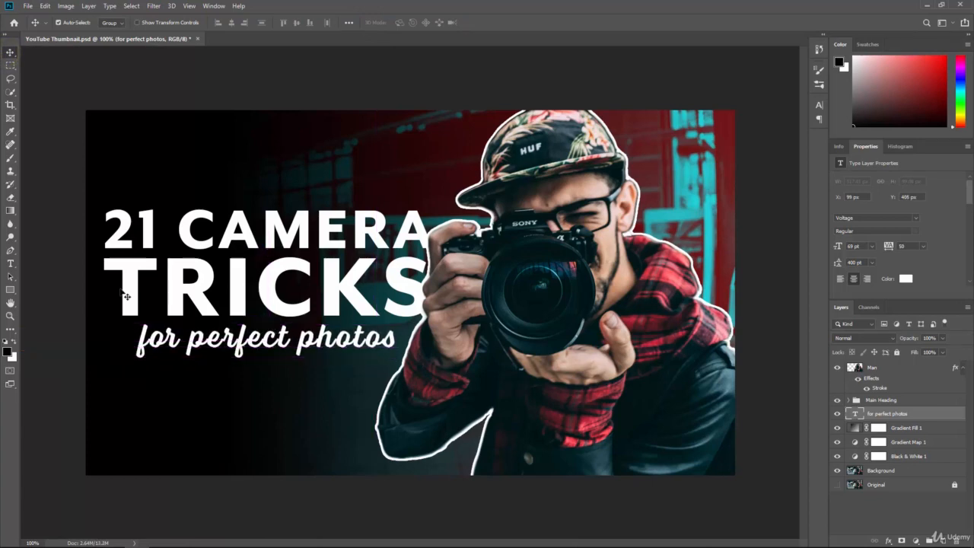
- Set the script line's font size to 78 pt and shift it slightly left and down
left_click(10, 263)
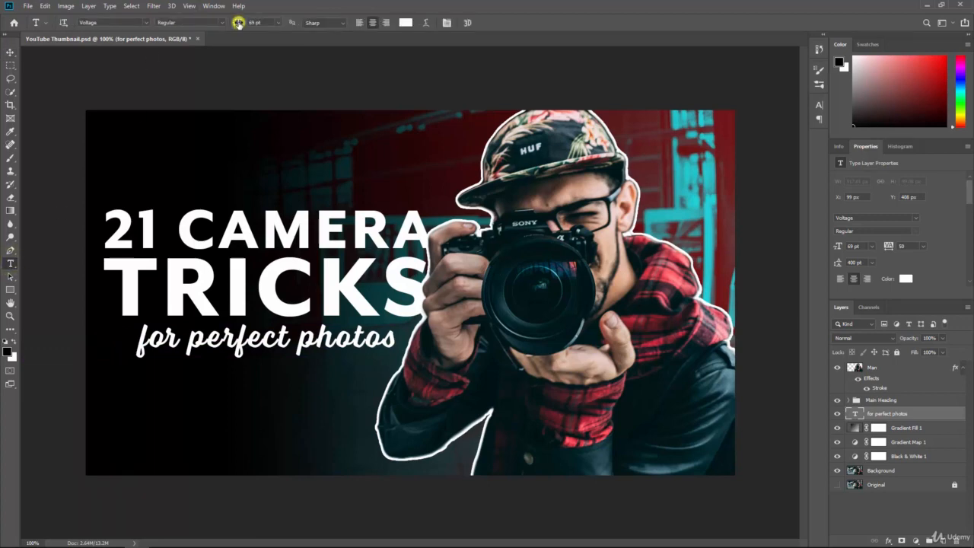
left_click_drag(237, 24, 247, 25)
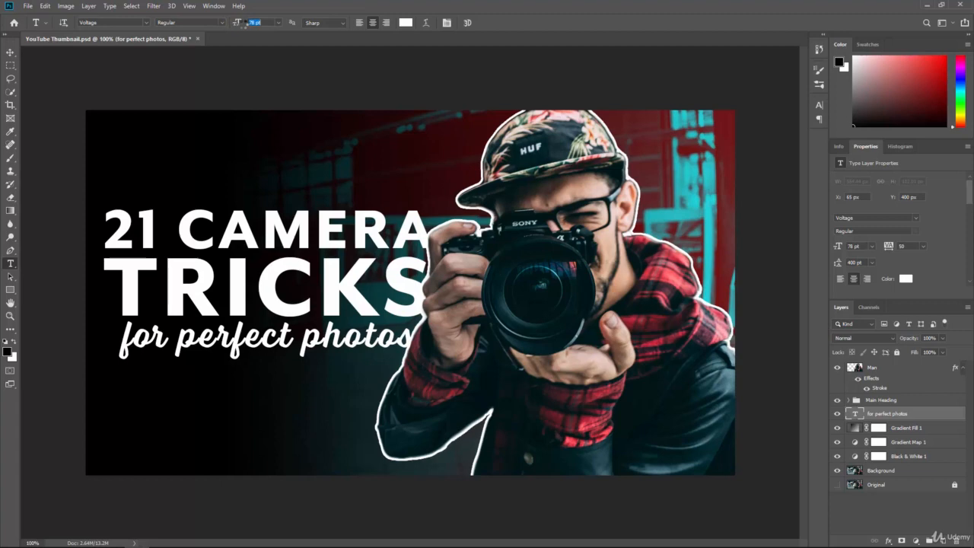
left_click(11, 51)
mouse_move(128, 340)
left_mouse_down()
mouse_move(112, 343)
mouse_move(122, 344)
left_mouse_up()
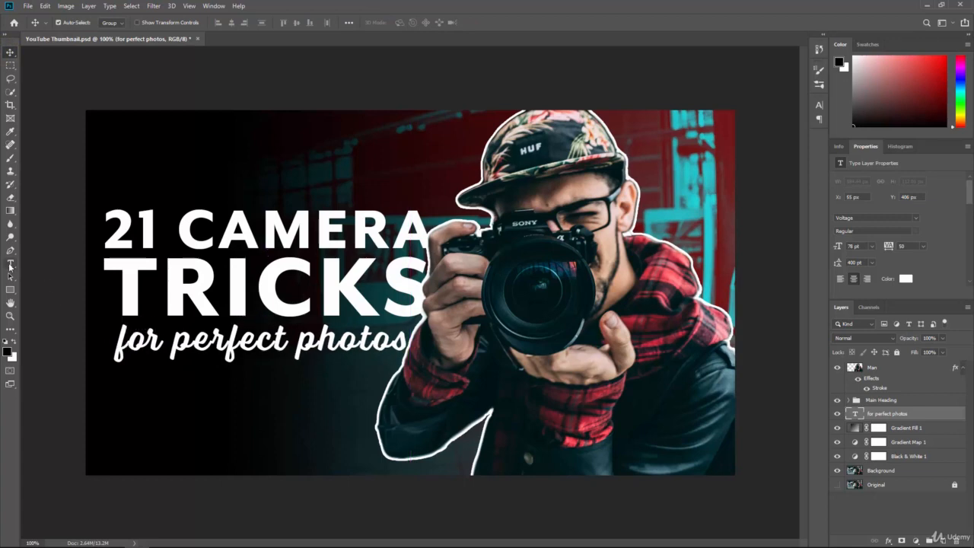
- Reduce the font size of "for perfect photos" to 72 pt
left_click(11, 263)
left_click_drag(237, 22, 231, 25)
key("Return")
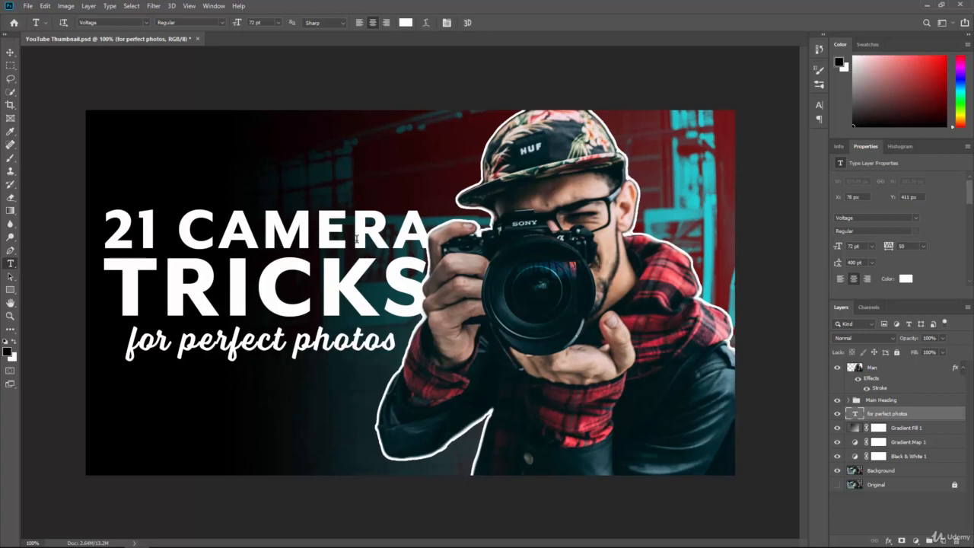
- Select the "Main Heading" group together with the script line and move both down about 28 px and slightly left
key("ctrl+minus")
key("ctrl+minus")
key("ctrl+minus")
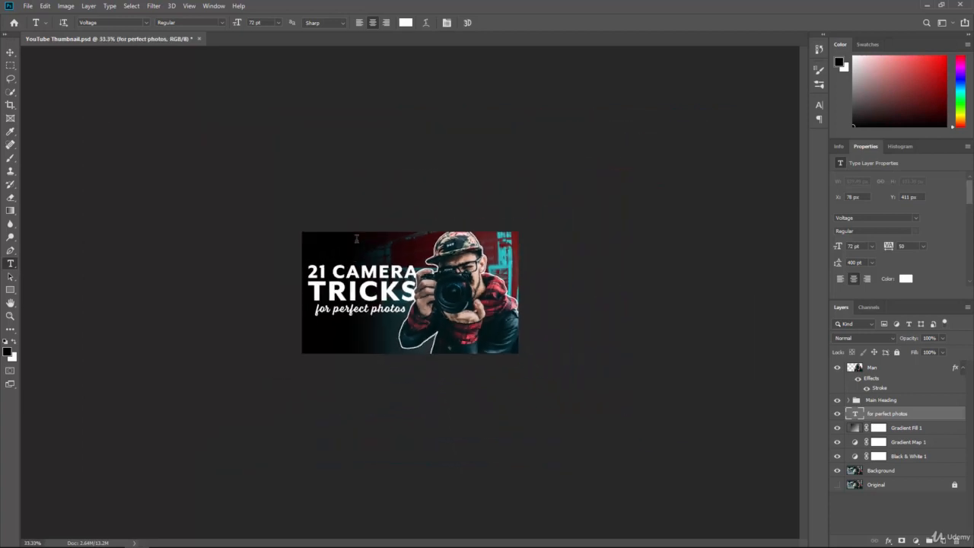
key("ctrl+minus")
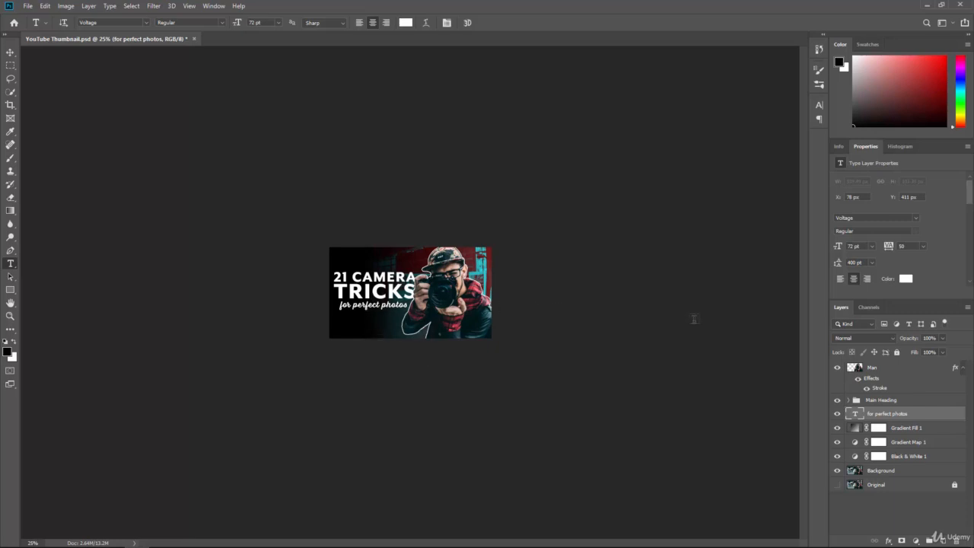
left_click(877, 401, "shift")
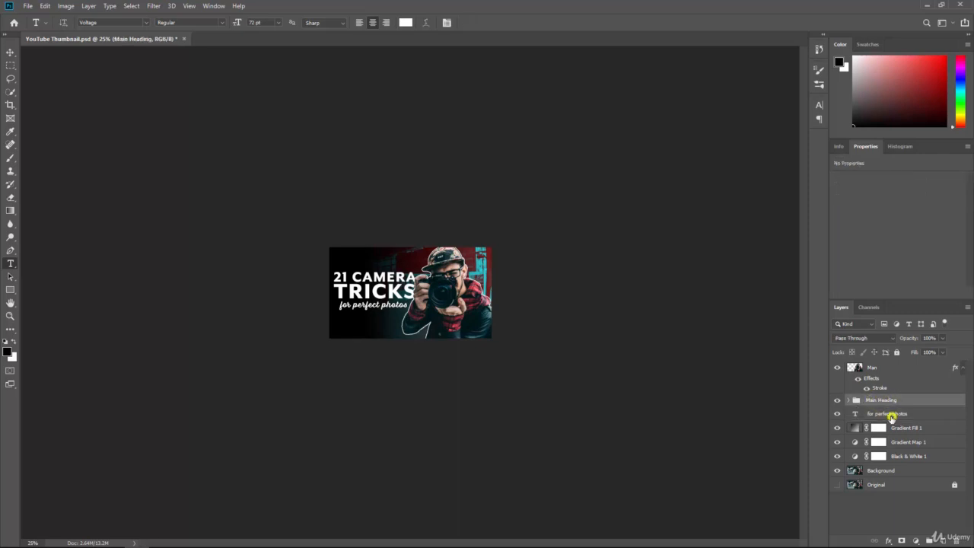
left_click(10, 52)
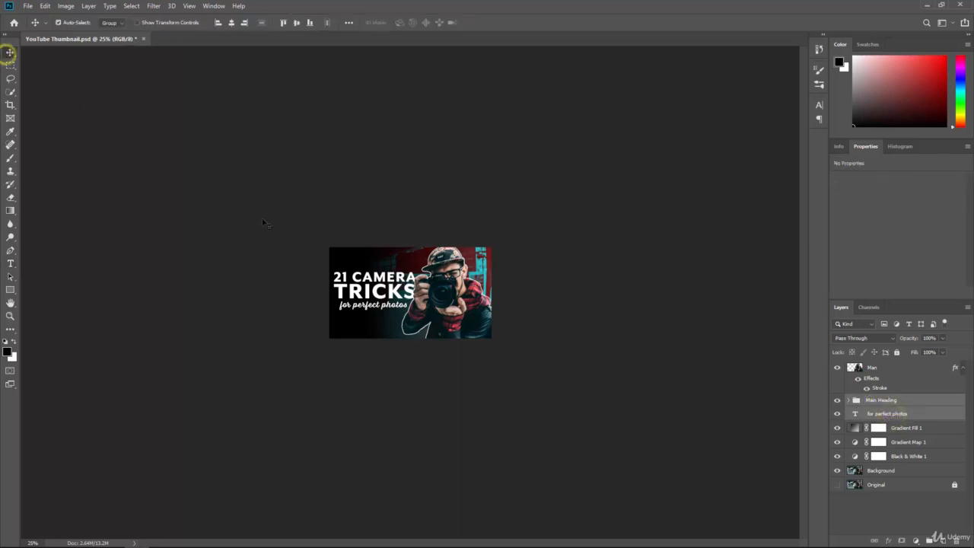
key("shift+Down")
key("shift+Down")
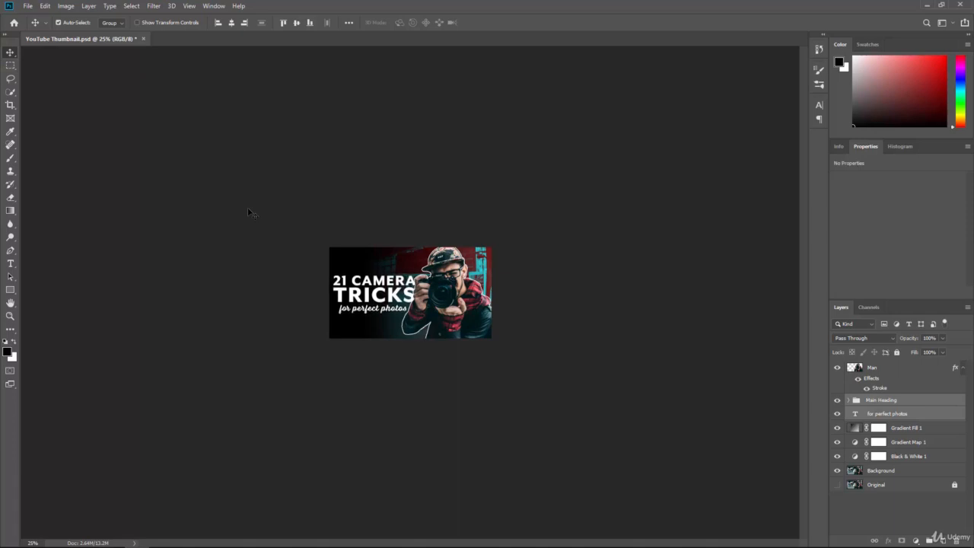
key("Down")
key("Down")
key("Down")
key("Right")
key("Right")
key("Left")
key("Left")
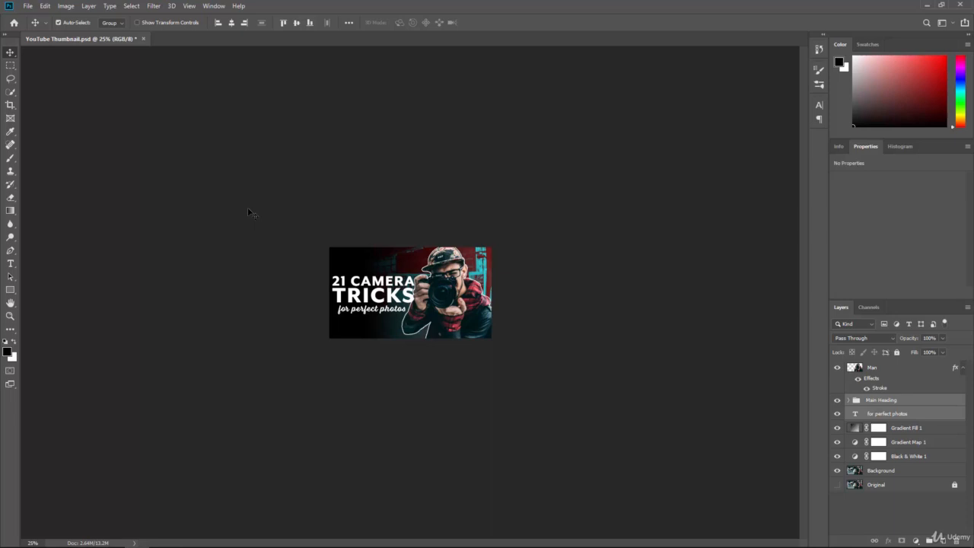
key("Up")
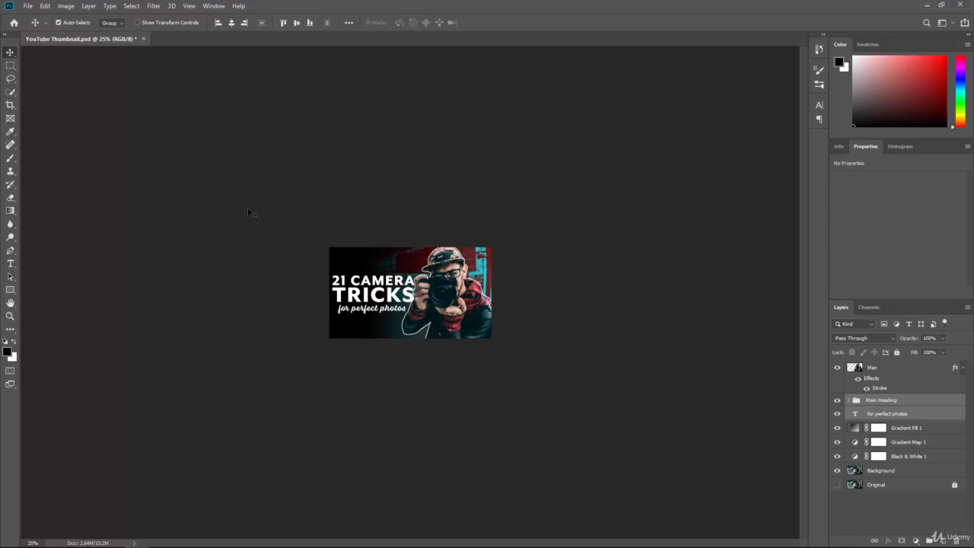
- Check the thumbnail at very small size and fine-tune the horizontal position of the heading and script line together
key("ctrl+minus")
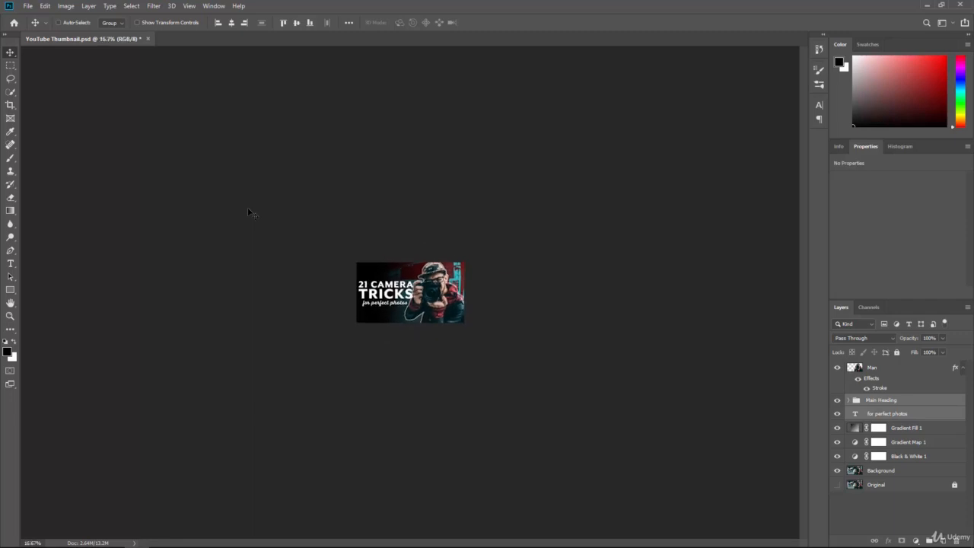
key("ctrl+minus")
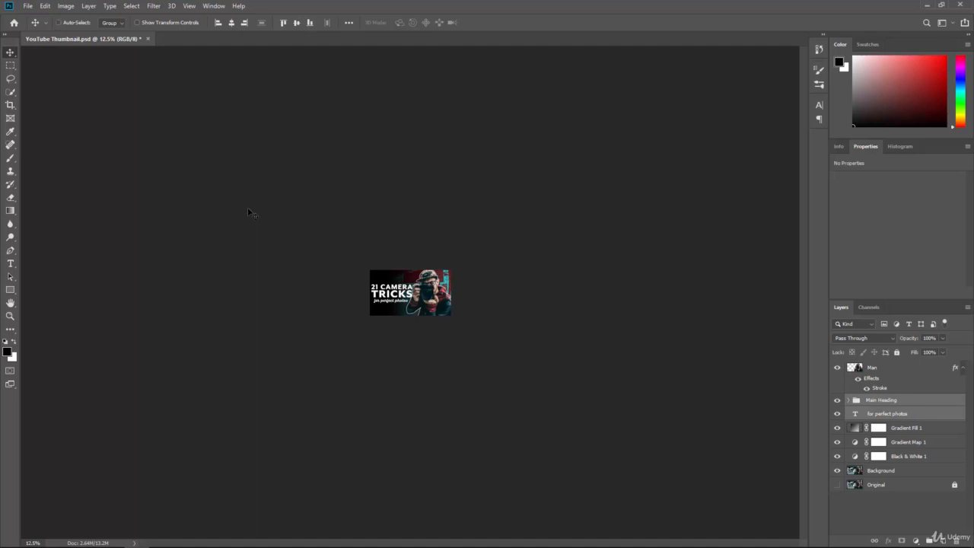
key("ctrl+plus")
key("ctrl+plus")
key("ctrl+plus")
key("ctrl+plus")
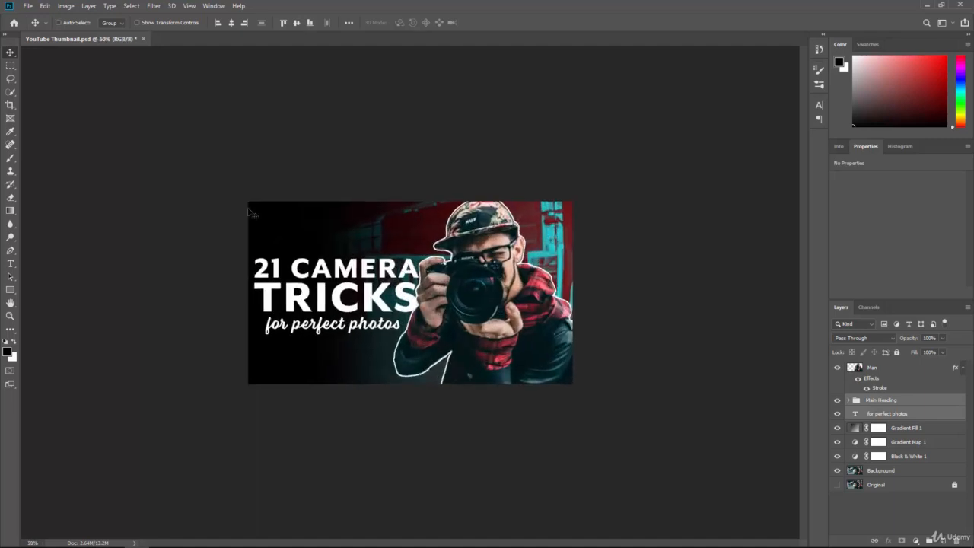
key("ctrl+plus")
key("Left")
key("Left")
key("Left")
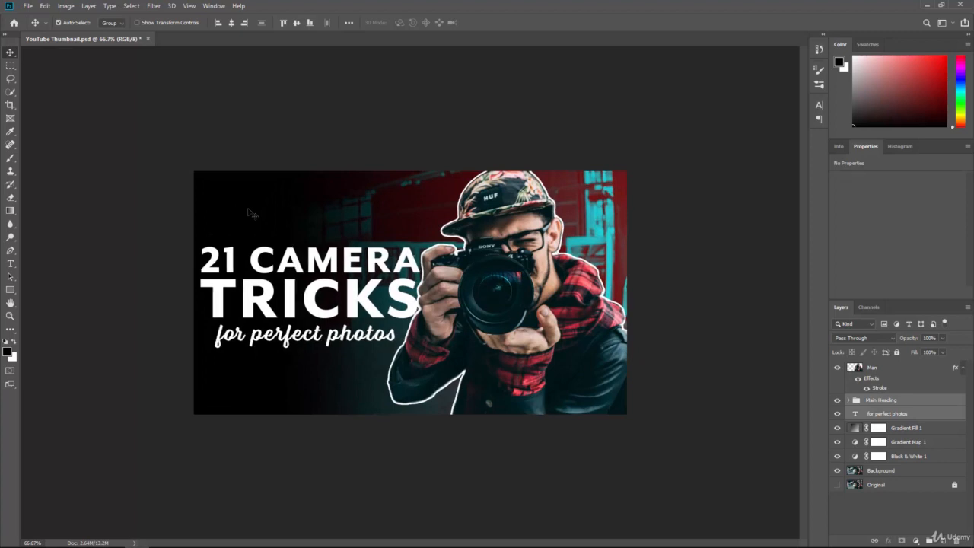
key("Right")
key("Right")
key("Right")
key("Right")
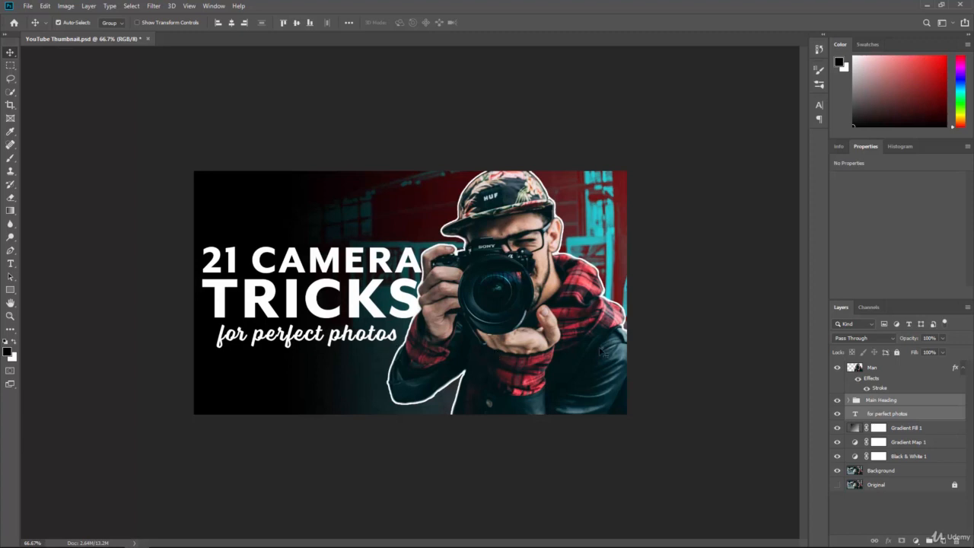
- Recolor the "for perfect photos" text with a cyan (#24ccd3) sampled from the background beside the photographer's shoulder
left_click(908, 416)
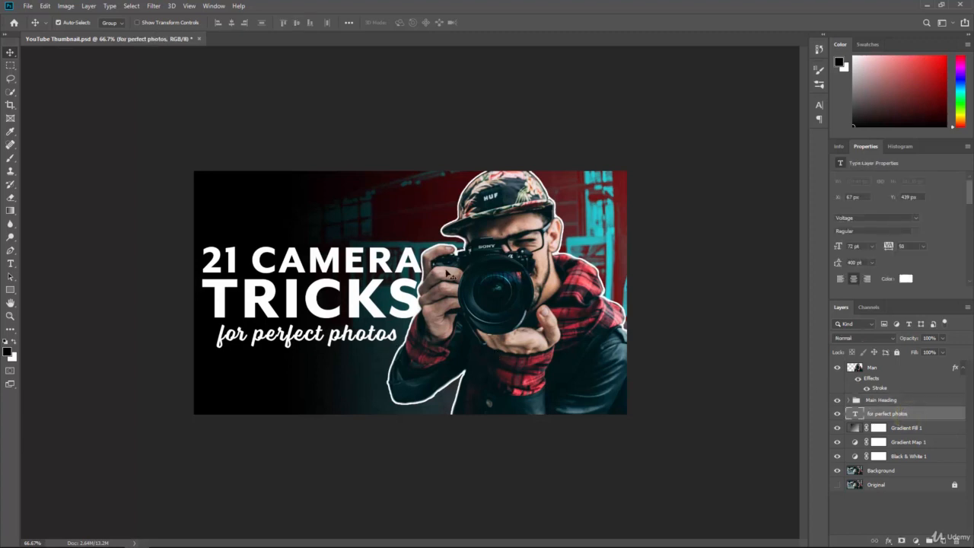
left_click(9, 264)
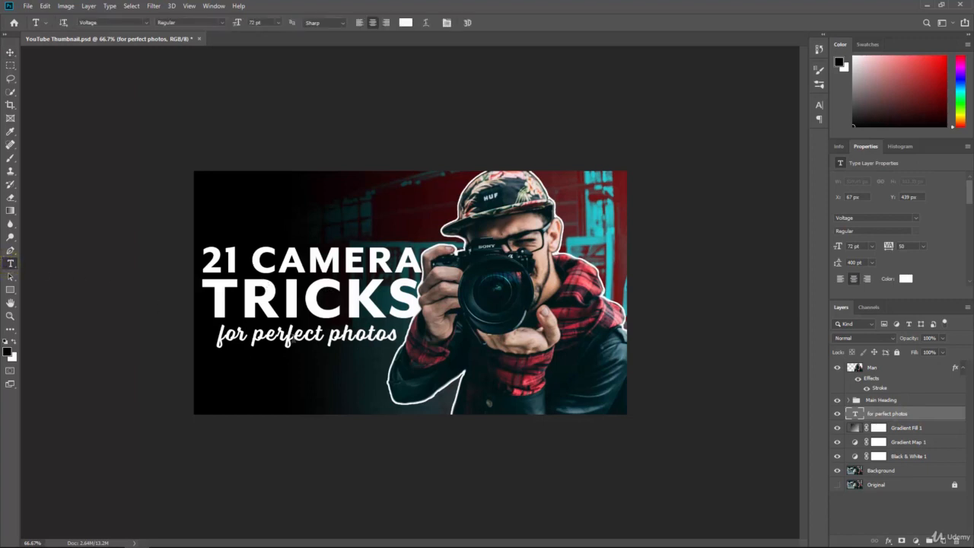
double_click(291, 340)
triple_click(291, 340)
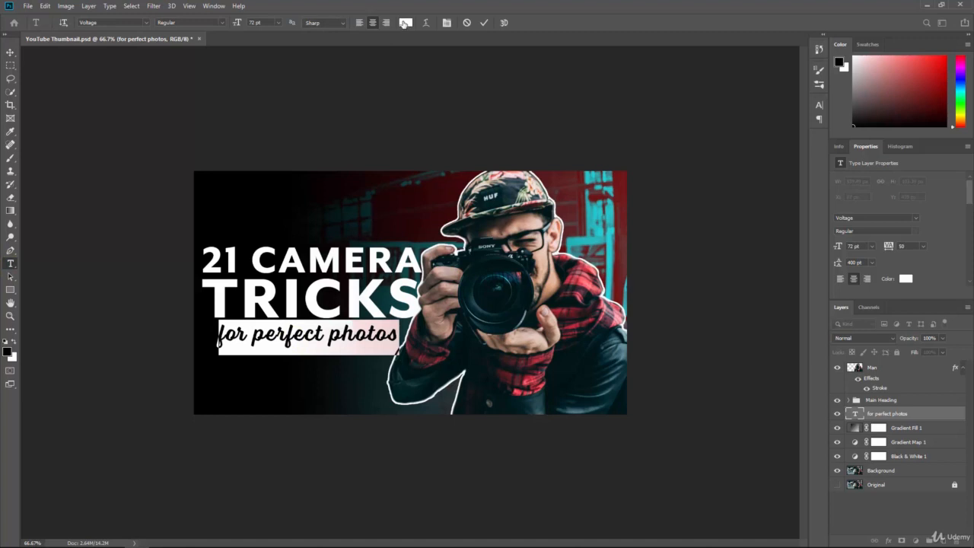
left_click(405, 23)
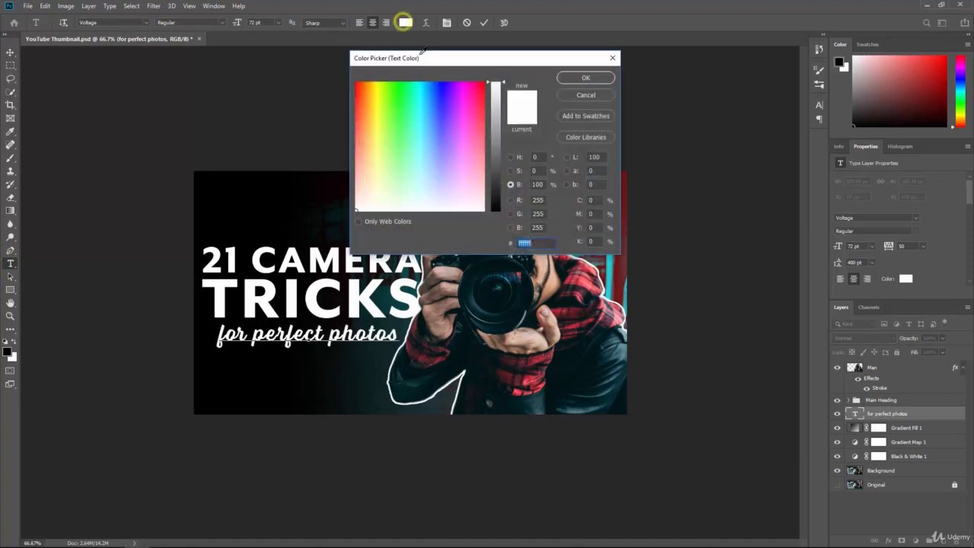
left_click(627, 349)
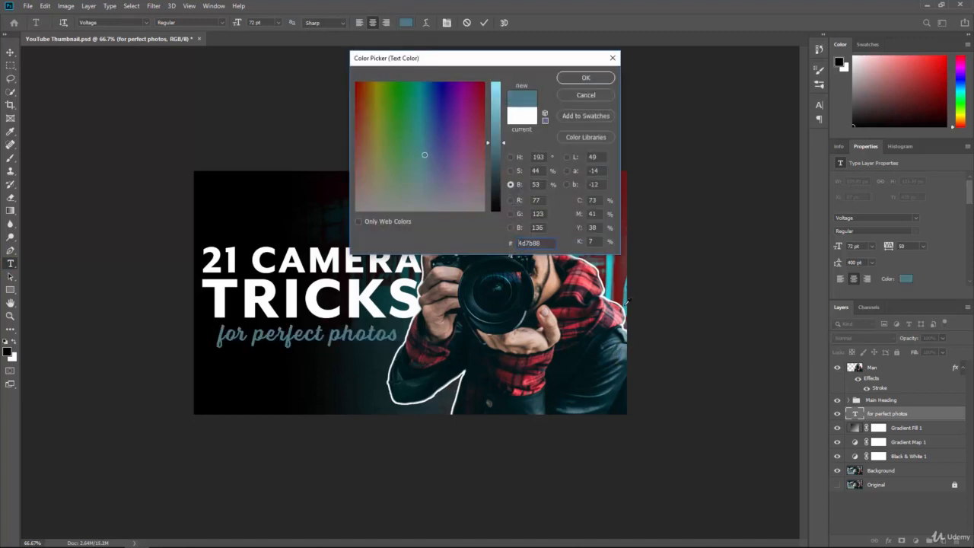
left_click(613, 283)
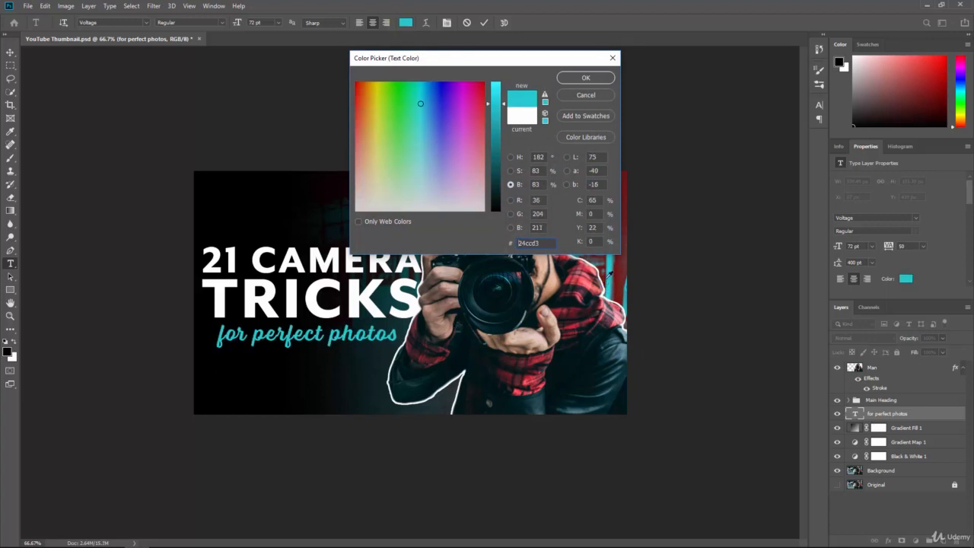
- Raise the script line's text color to 100% brightness (#2bf7ff) and apply it
left_click_drag(503, 103, 503, 84)
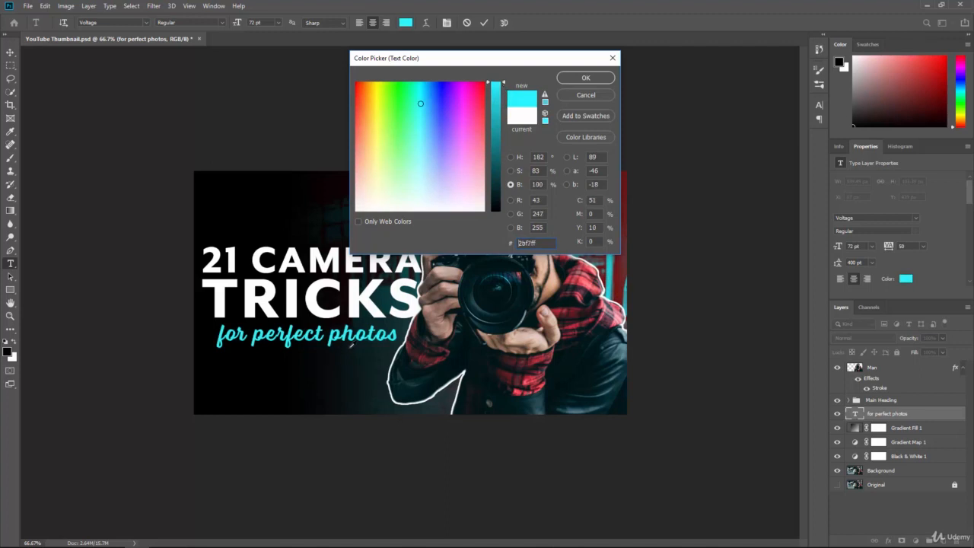
left_click(576, 76)
left_click(9, 51)
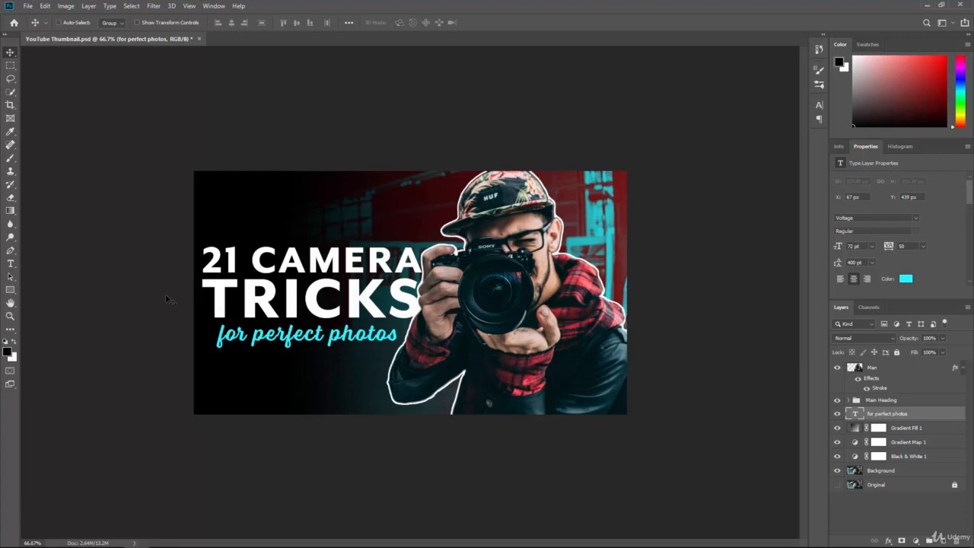
- Examine the legibility of the heading and cyan script line at small thumbnail sizes, down to 16.7%, and return to 66.7%
key("ctrl+minus")
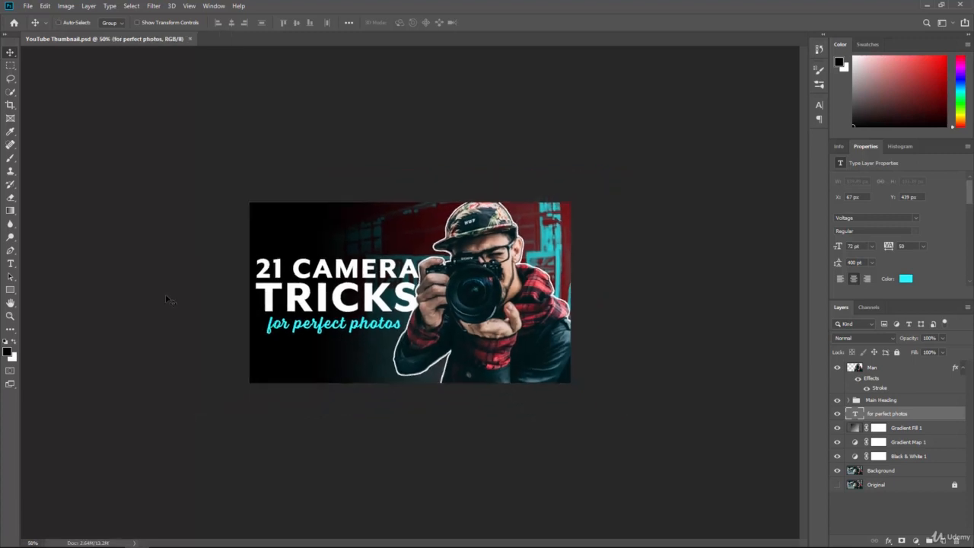
key("ctrl+minus")
key("ctrl+minus")
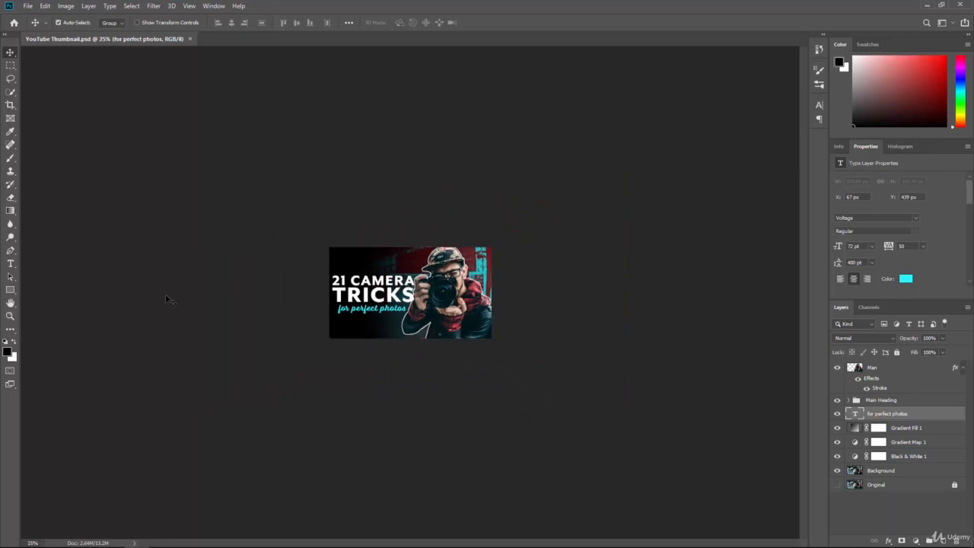
key("ctrl+minus")
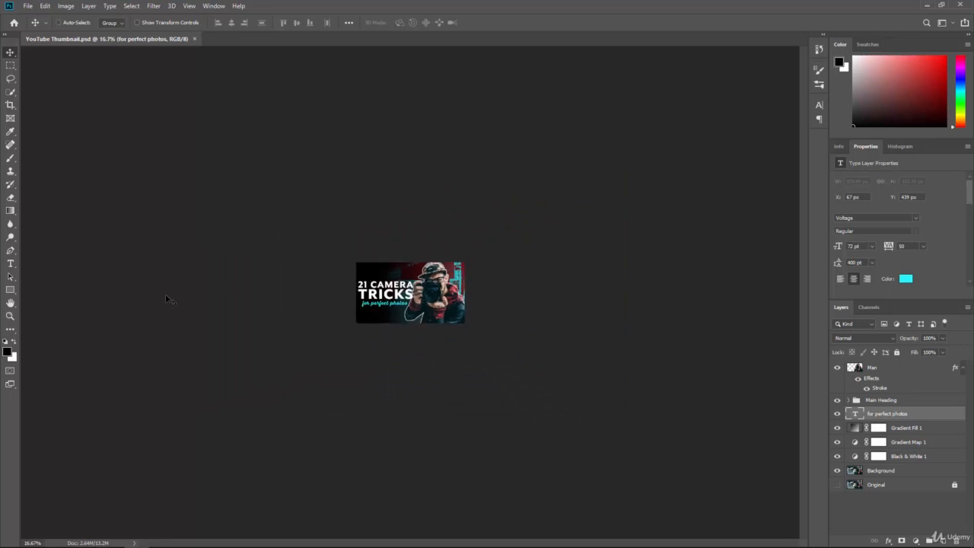
key("ctrl+plus")
key("ctrl+plus")
key("ctrl+plus")
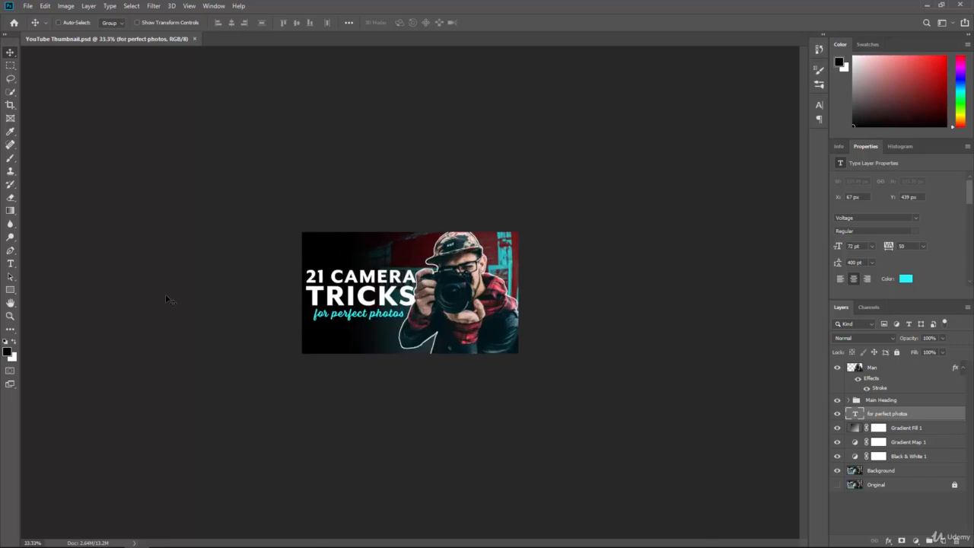
key("ctrl+plus")
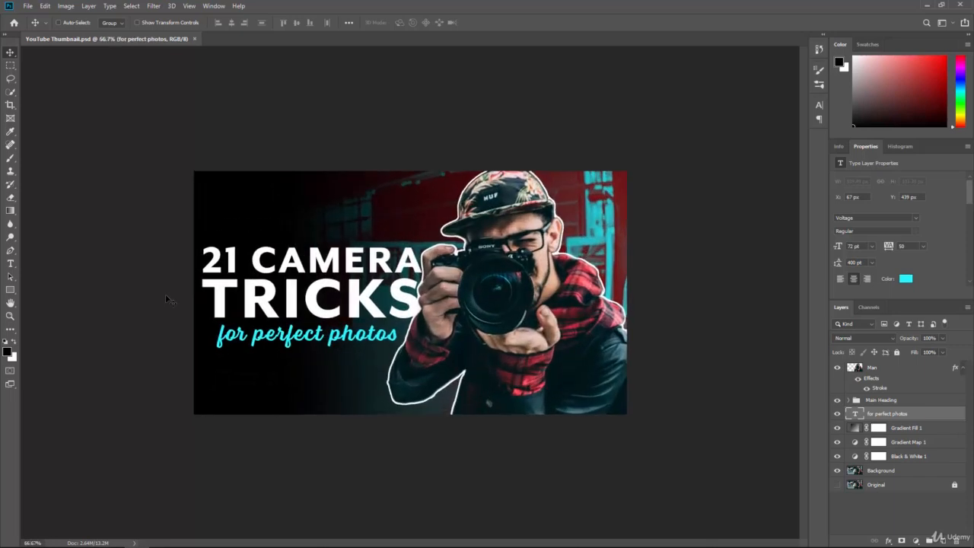